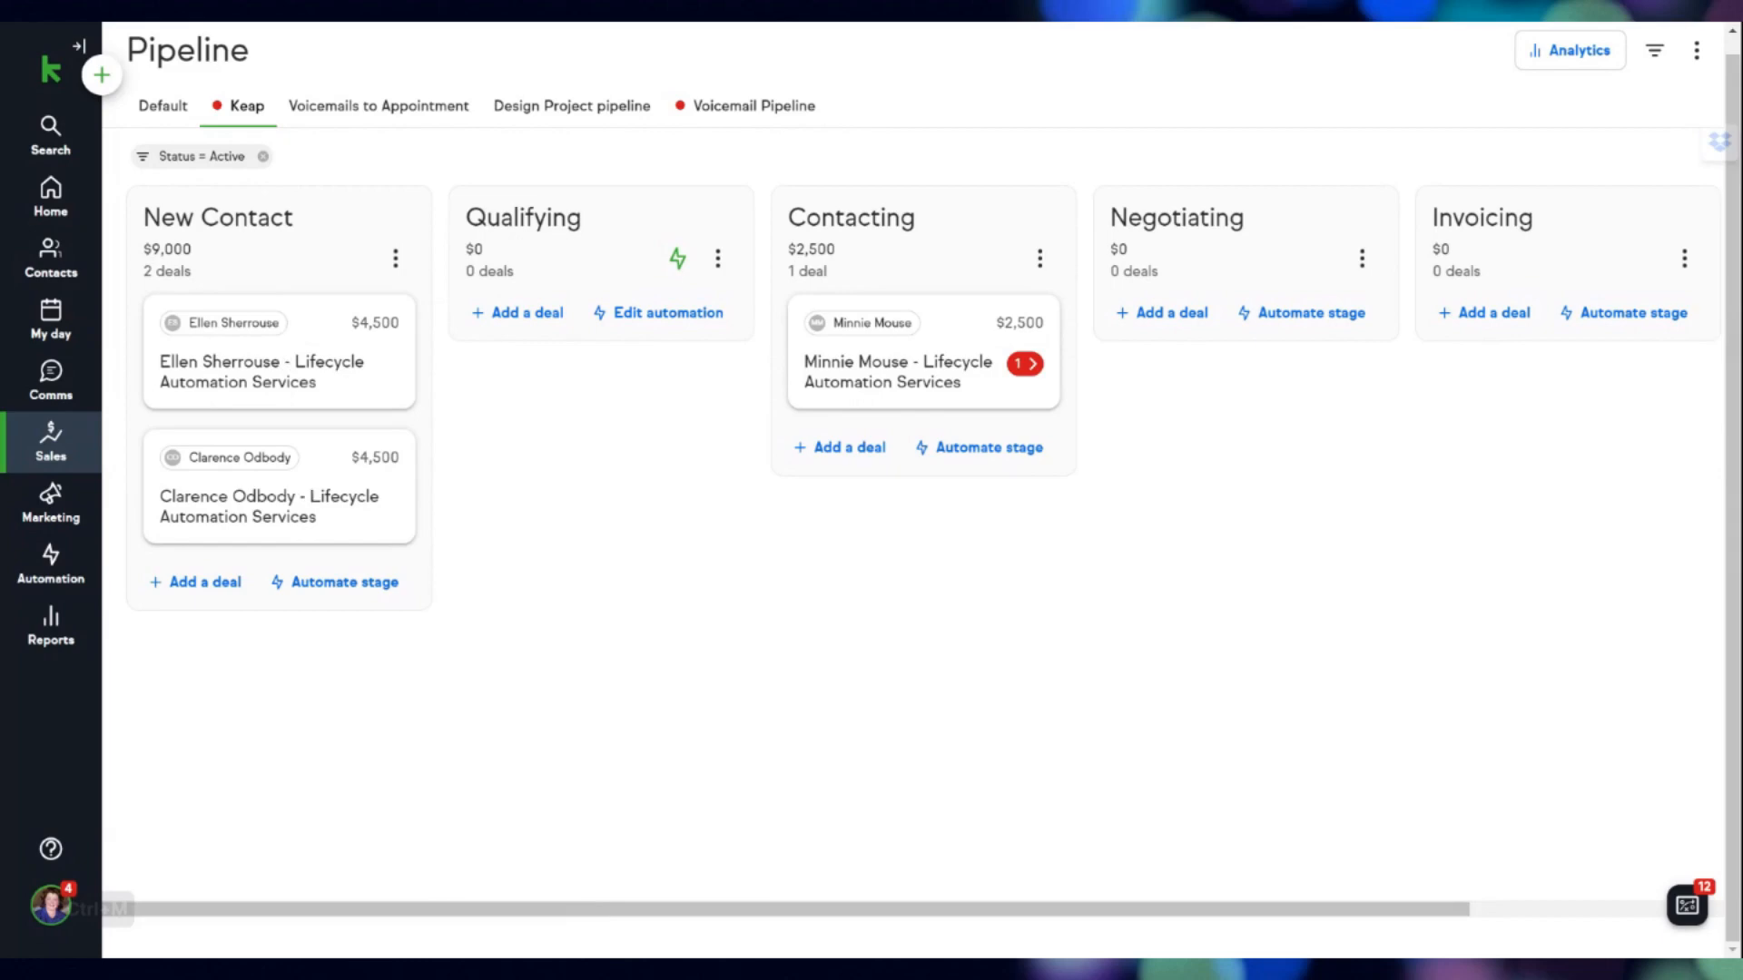
# Step: Move the lower New Contact deal to the Qualifying stage and open that stage's existing automation
pyautogui.moveTo(315, 475); pyautogui.dragTo(611, 282)
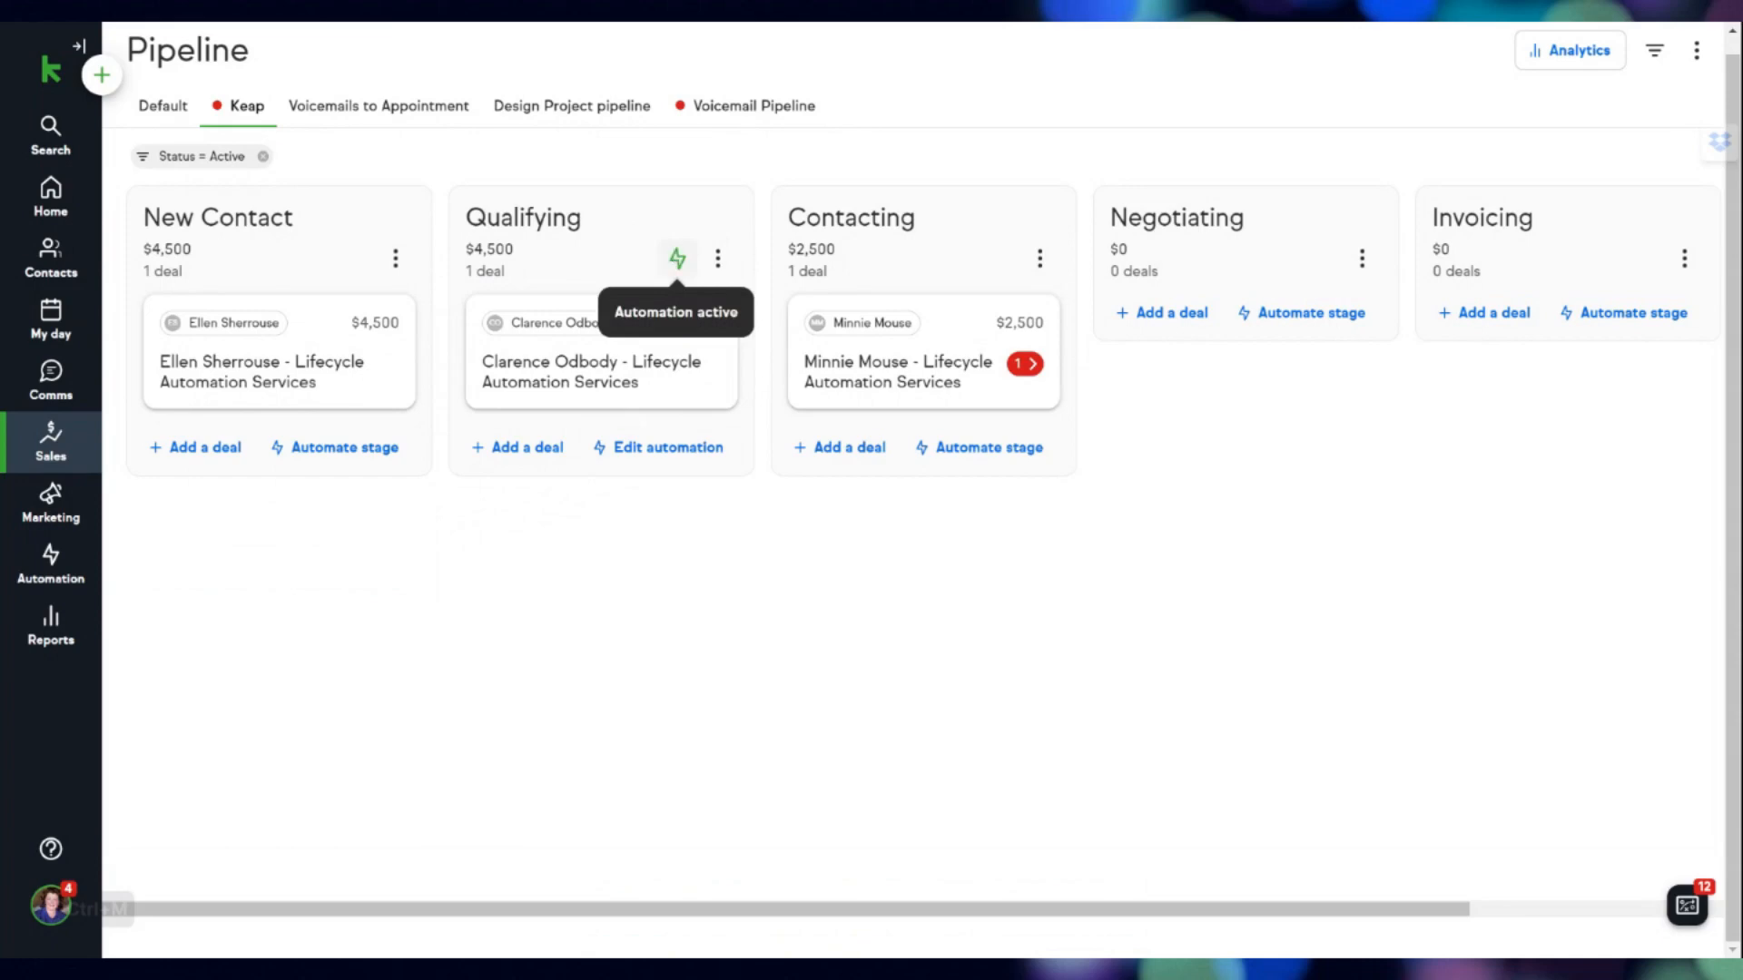
pyautogui.click(678, 259)
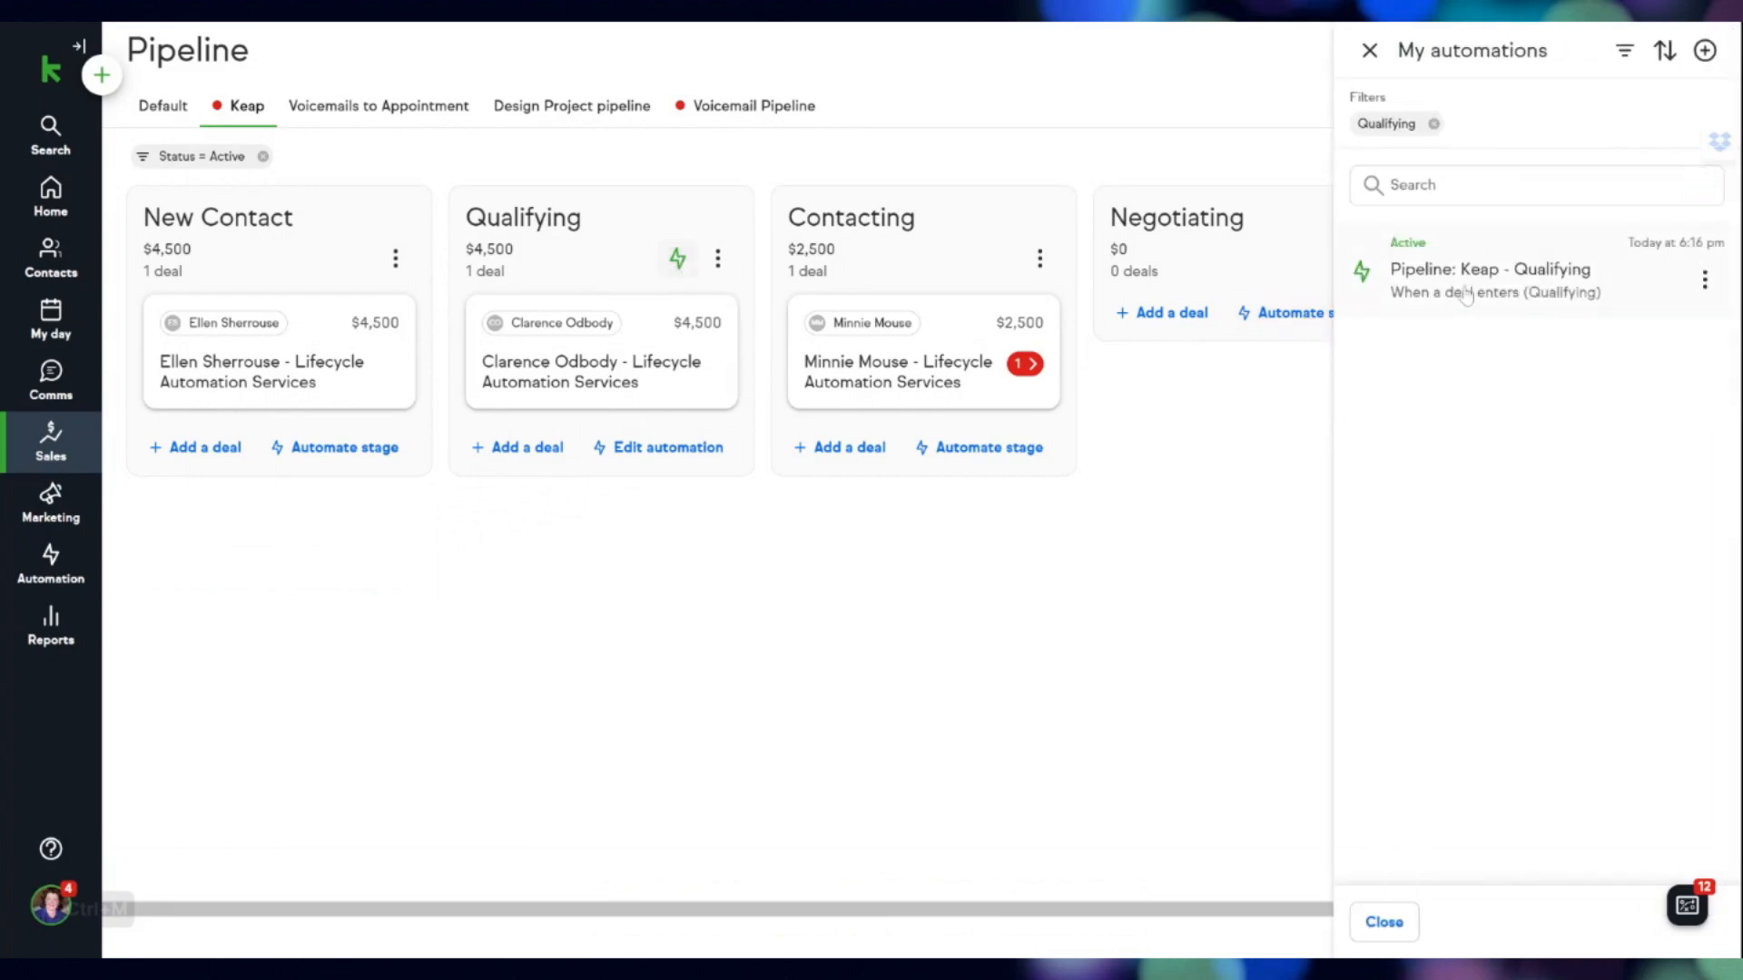
pyautogui.click(1465, 296)
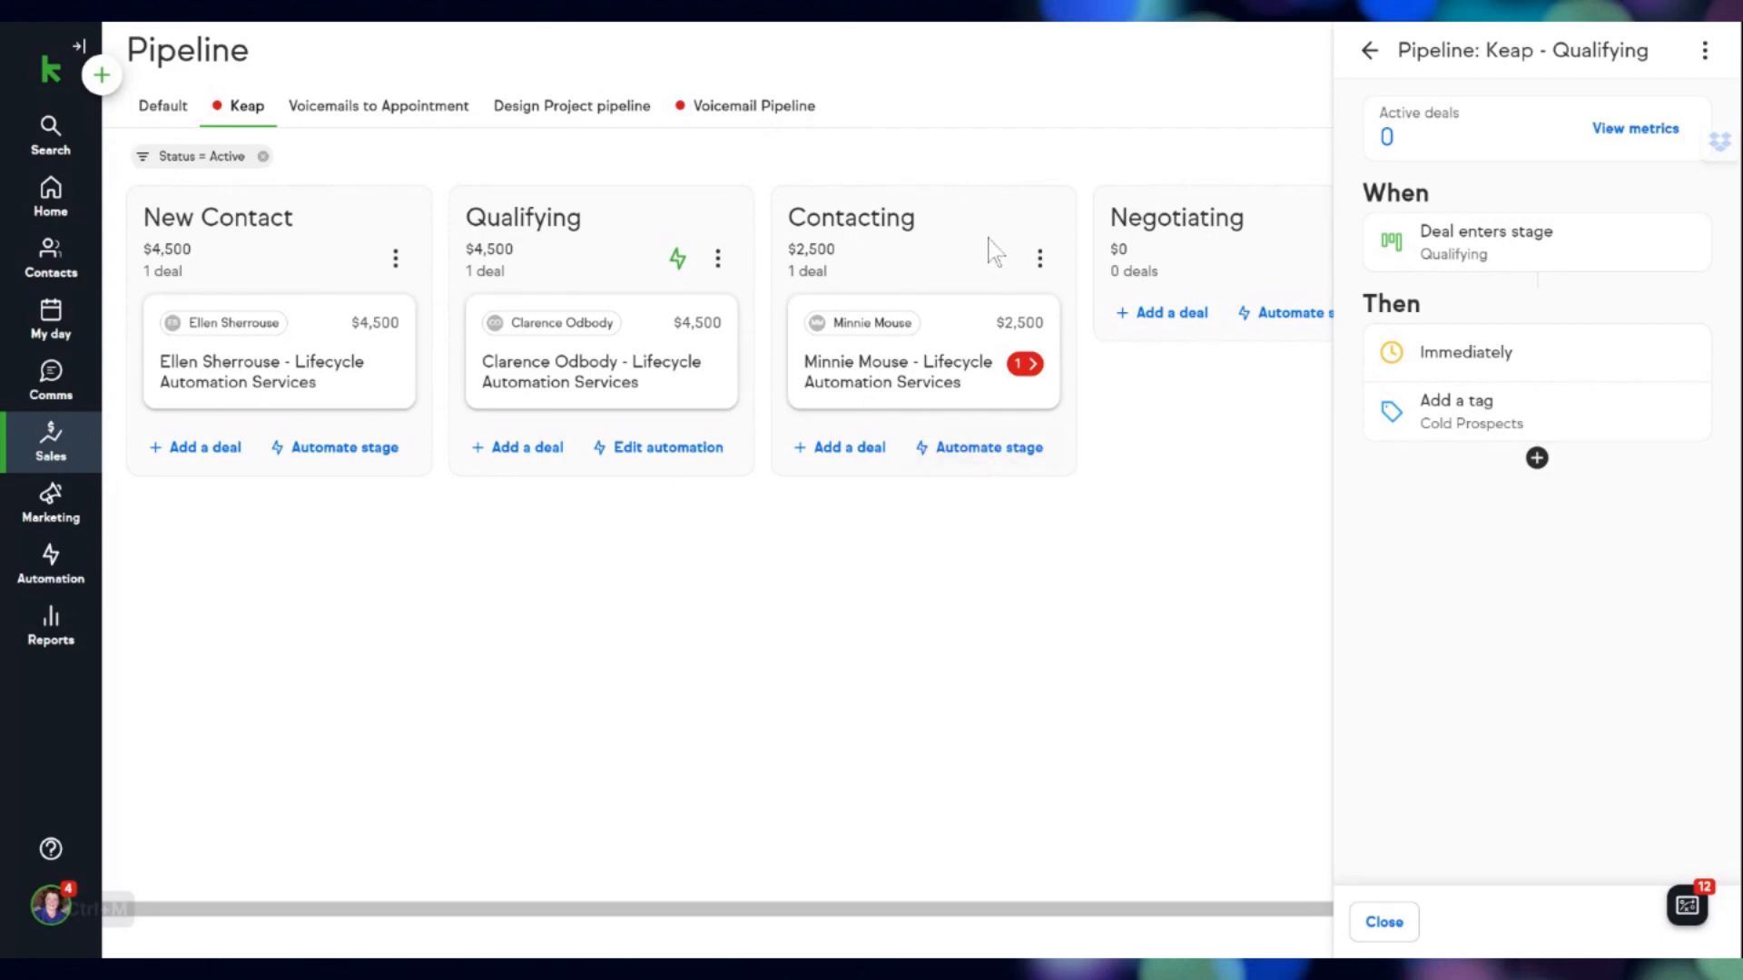
# Step: Create an automation for the Contacting stage that starts when a deal enters Contacting
pyautogui.click(999, 446)
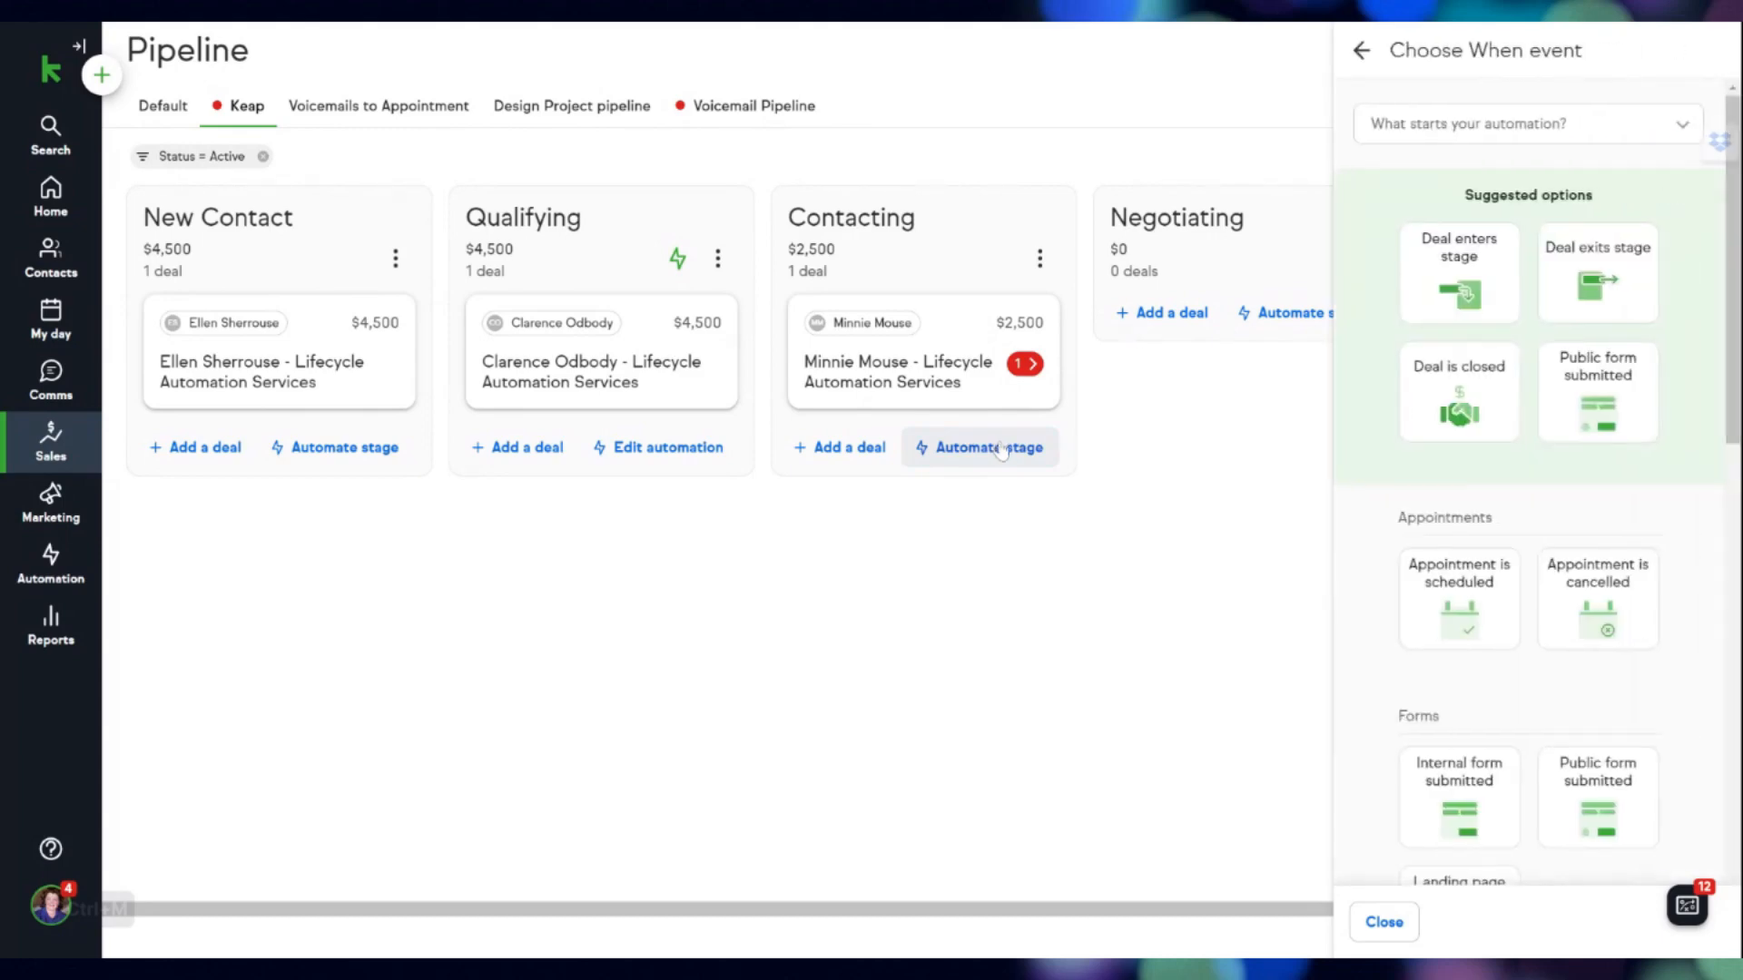
pyautogui.click(1477, 277)
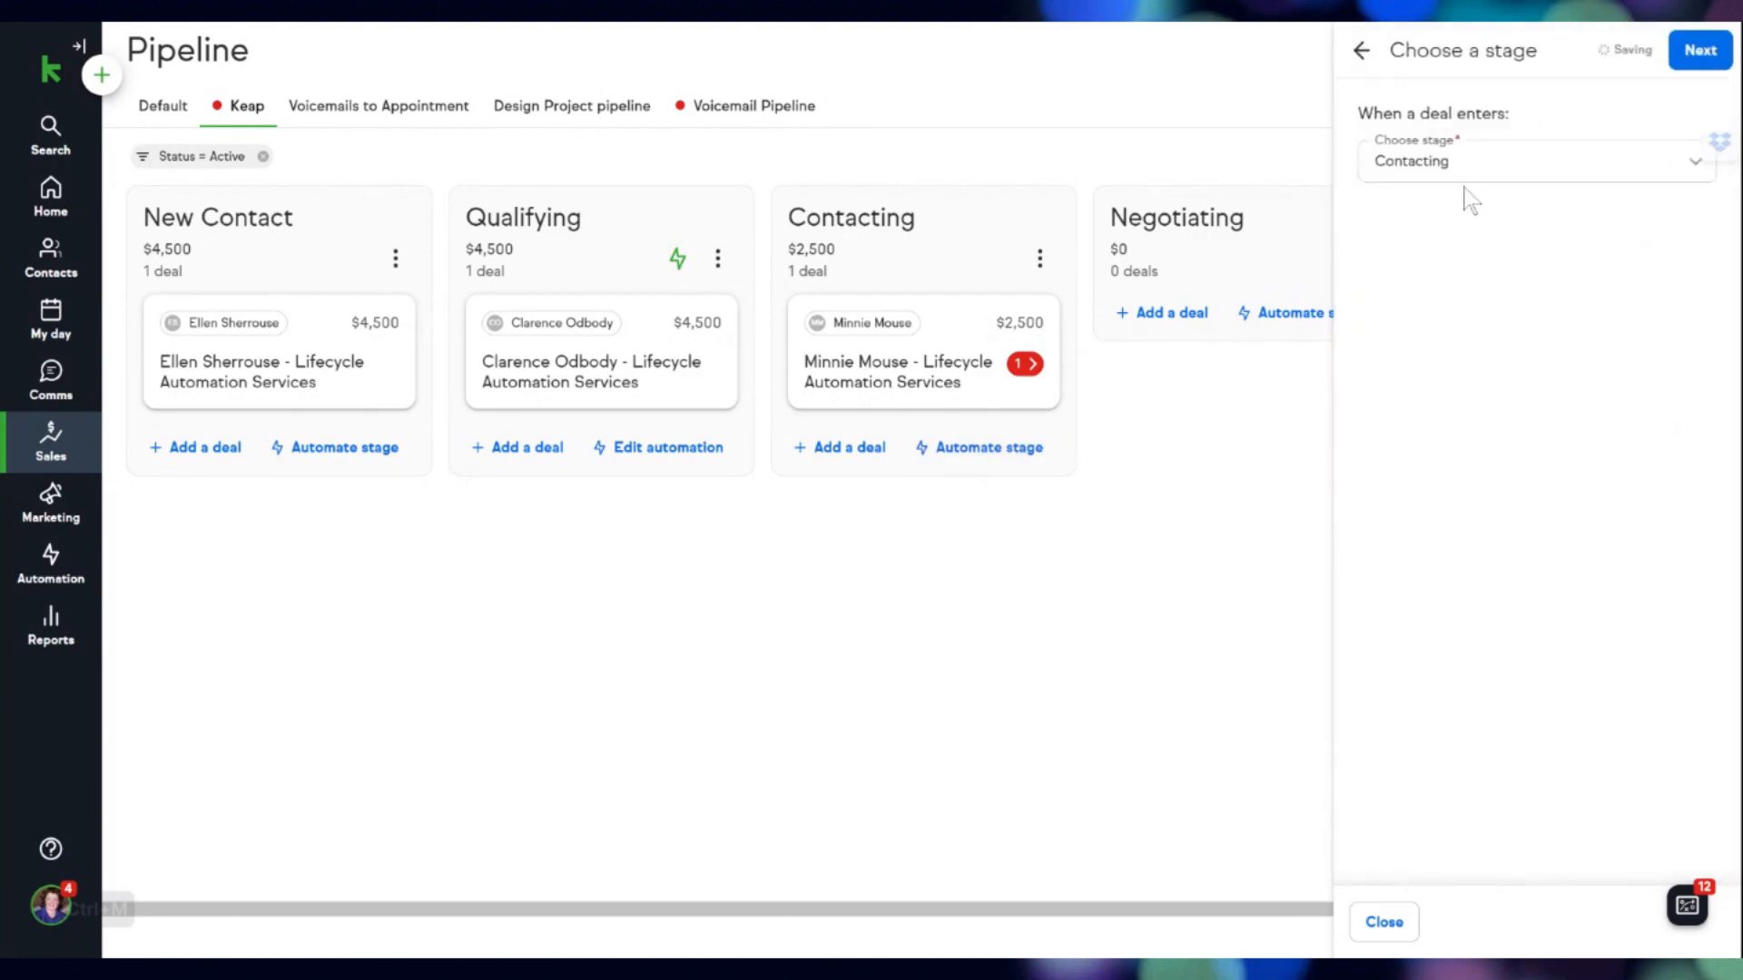
pyautogui.click(1690, 53)
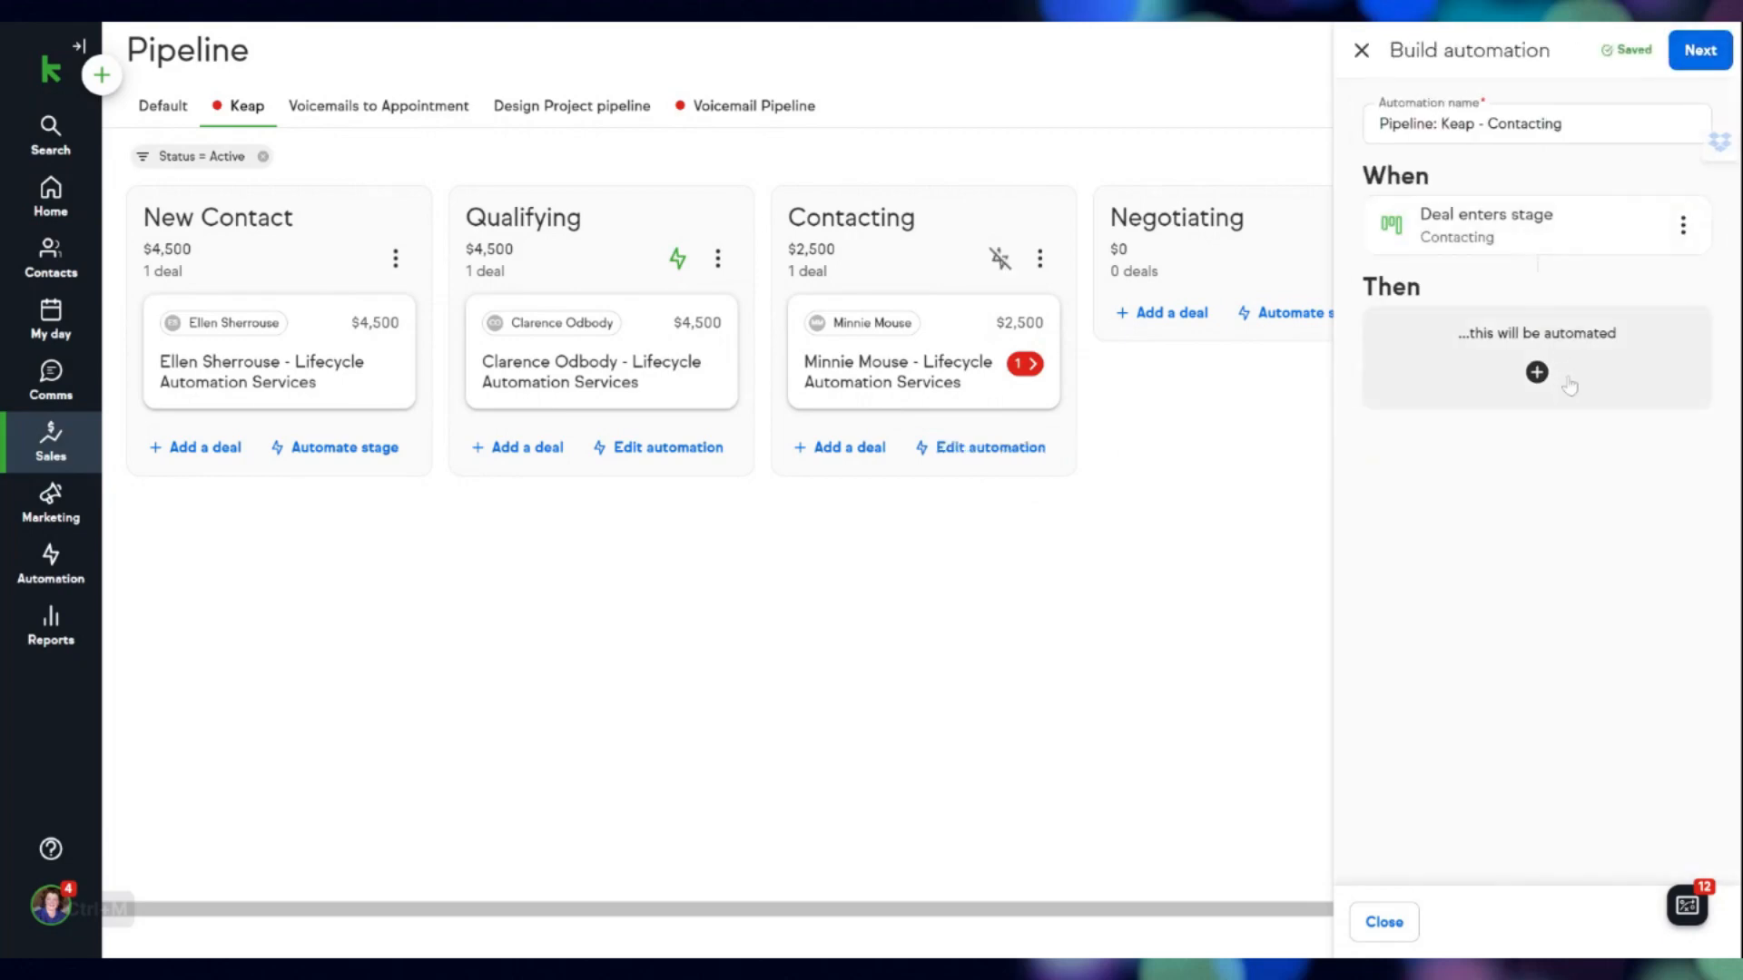
# Step: Add an action to the Contacting automation that immediately removes the Cold Prospects tag
pyautogui.click(1537, 372)
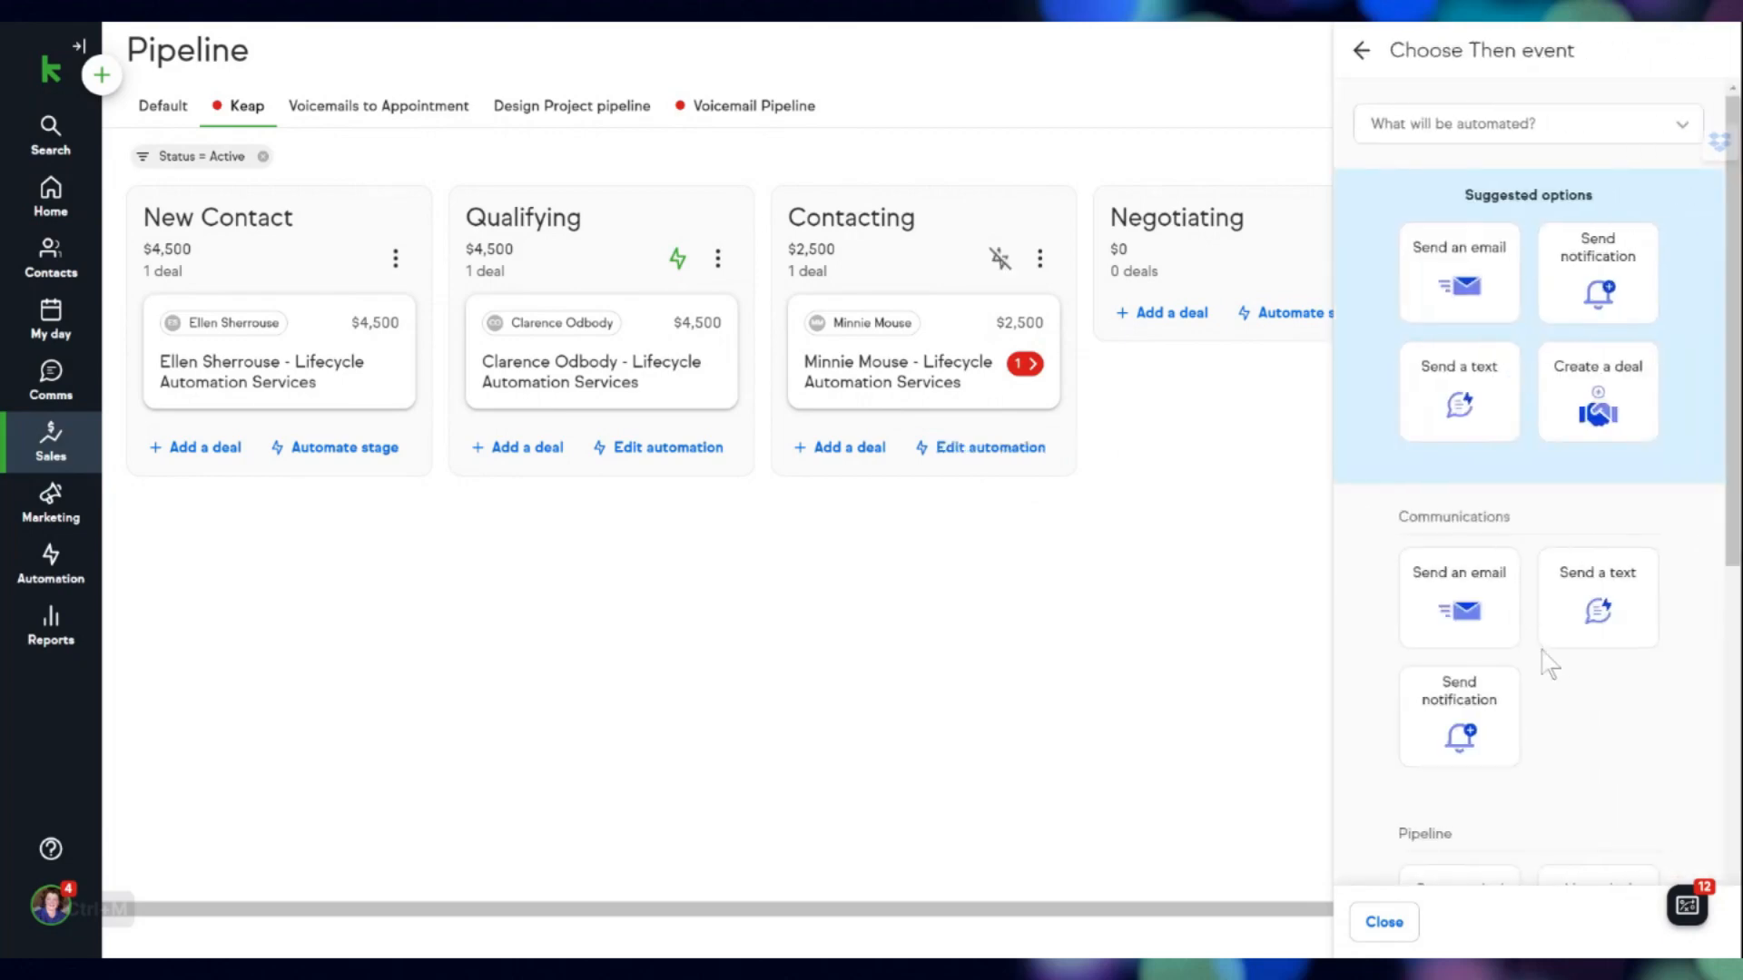
pyautogui.scroll(-5, 1532, 715)
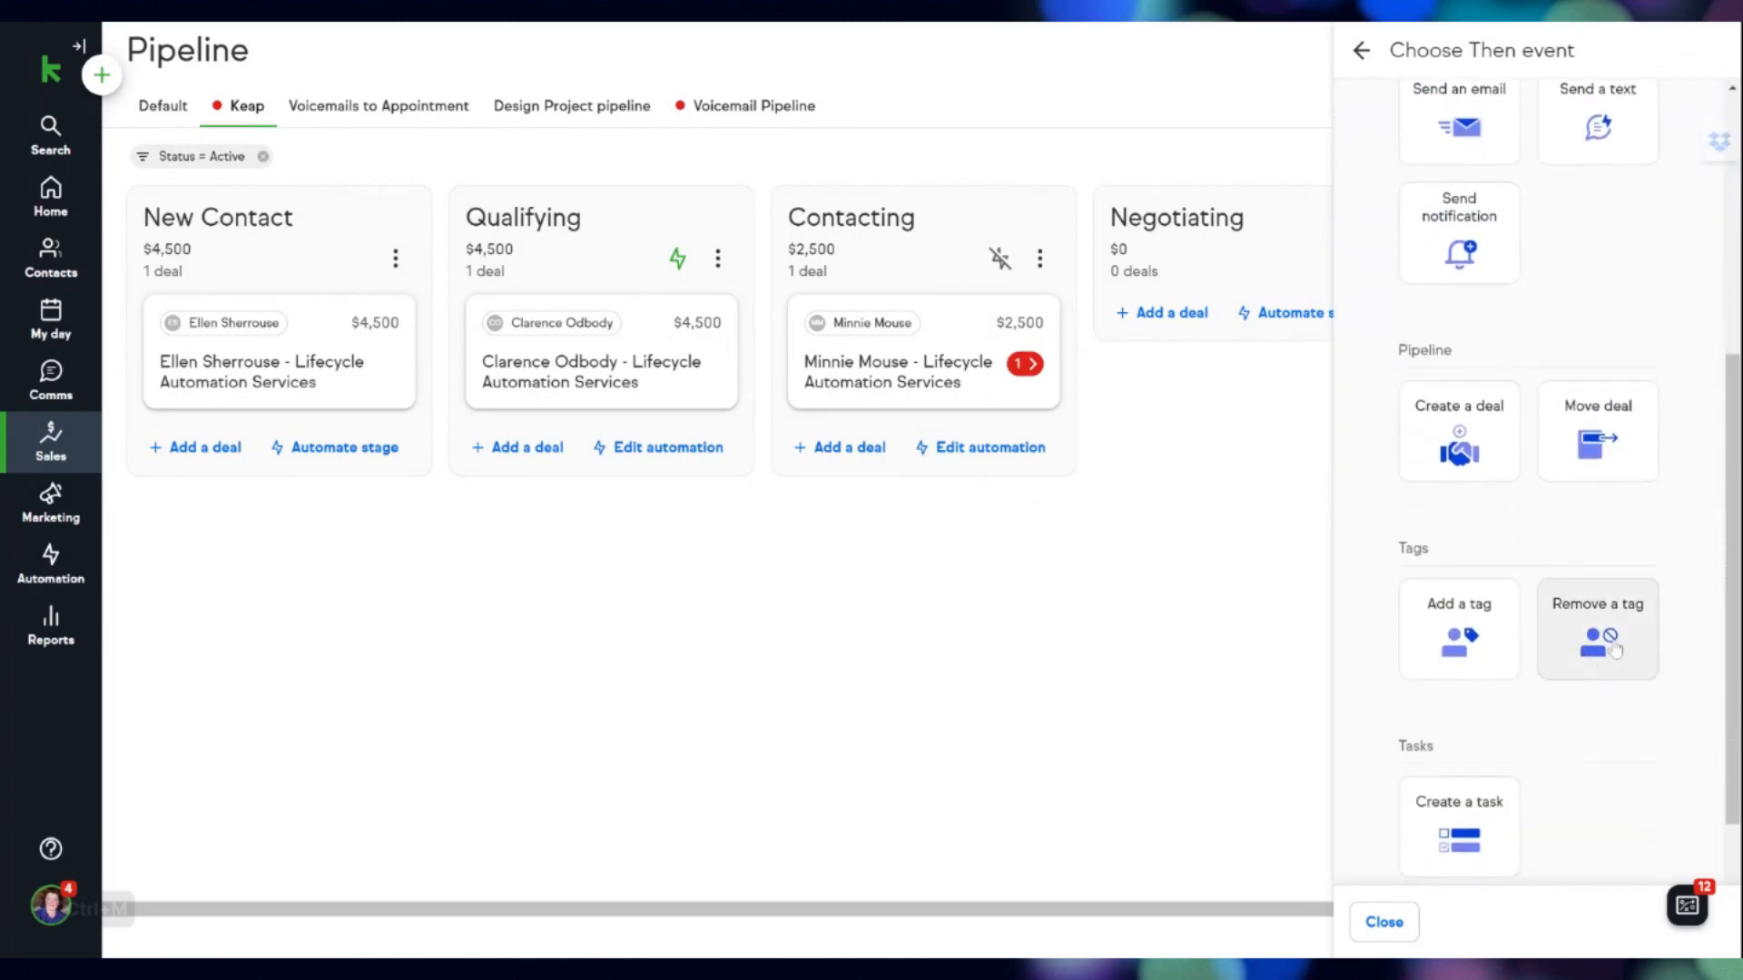
pyautogui.click(1615, 649)
pyautogui.click(1503, 111)
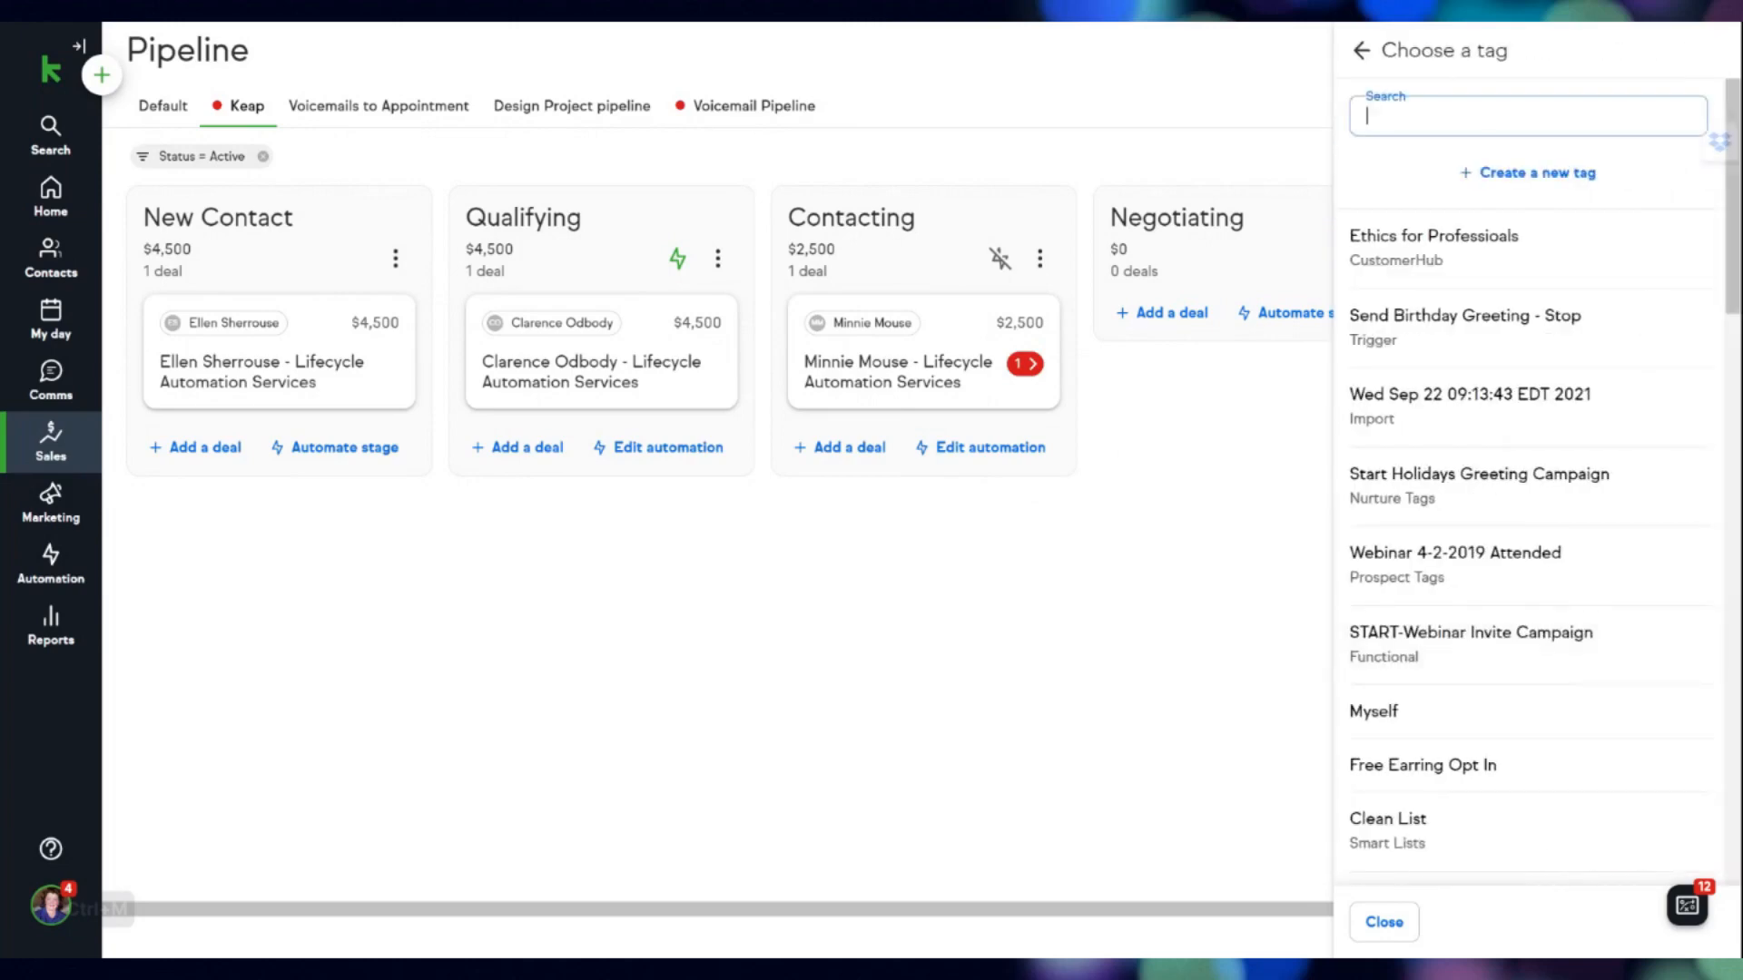
pyautogui.write('col')
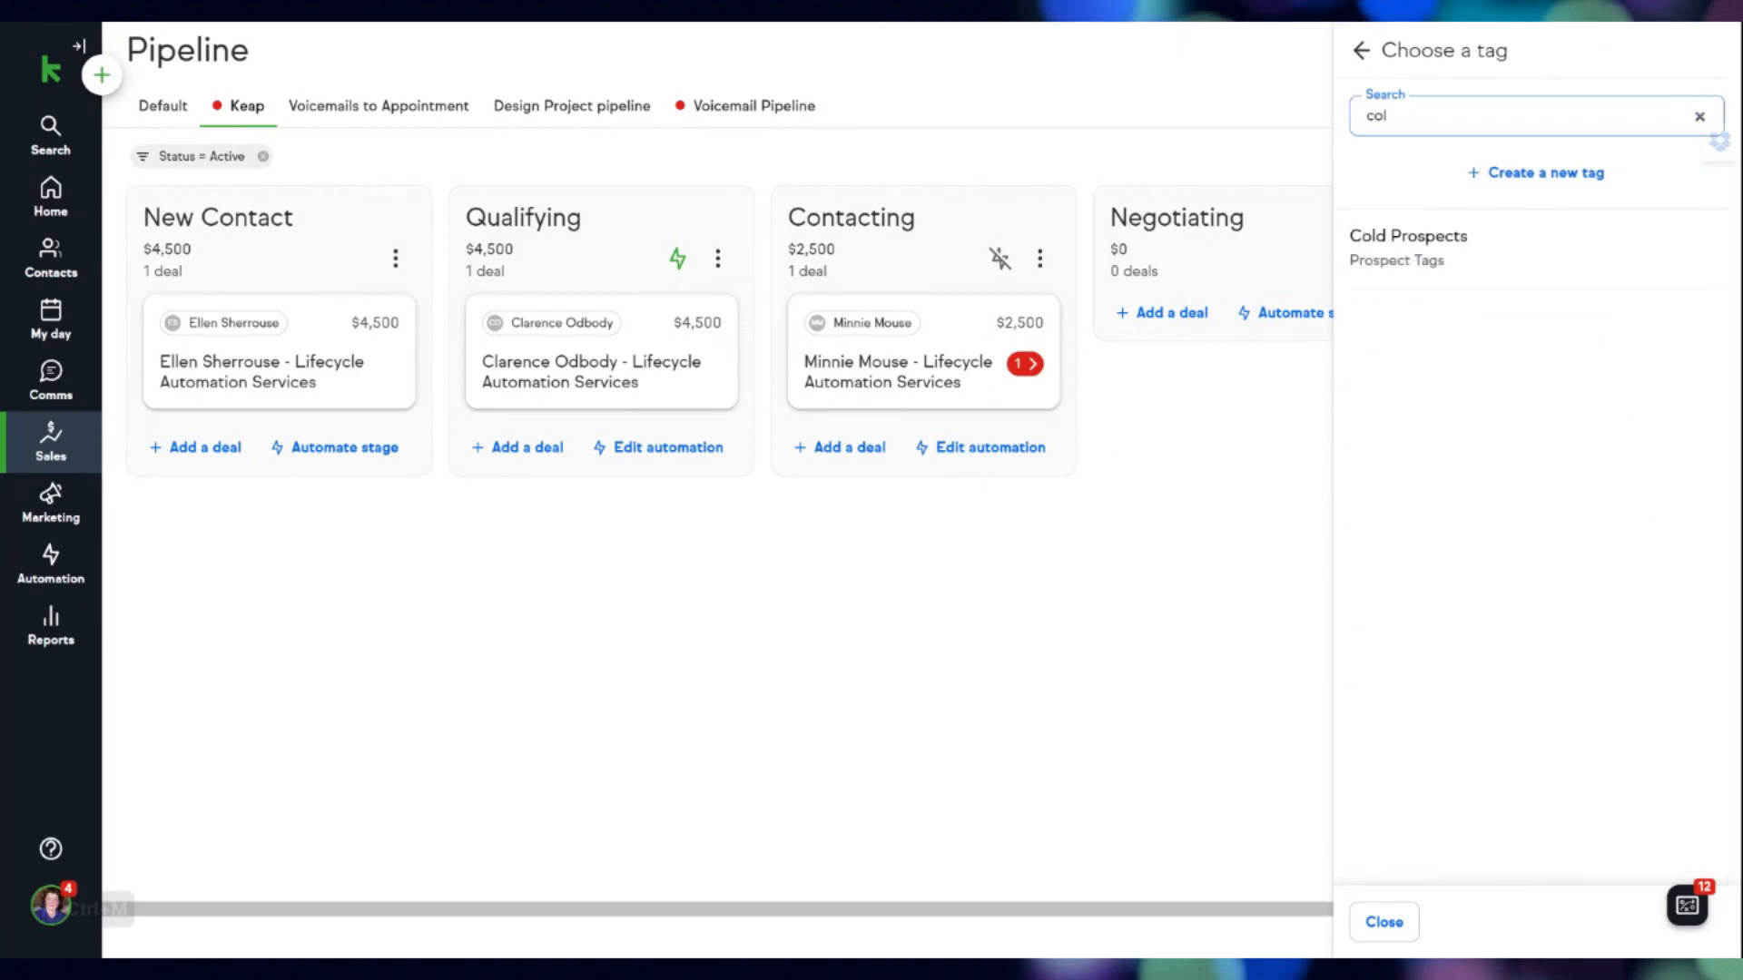
pyautogui.click(1443, 259)
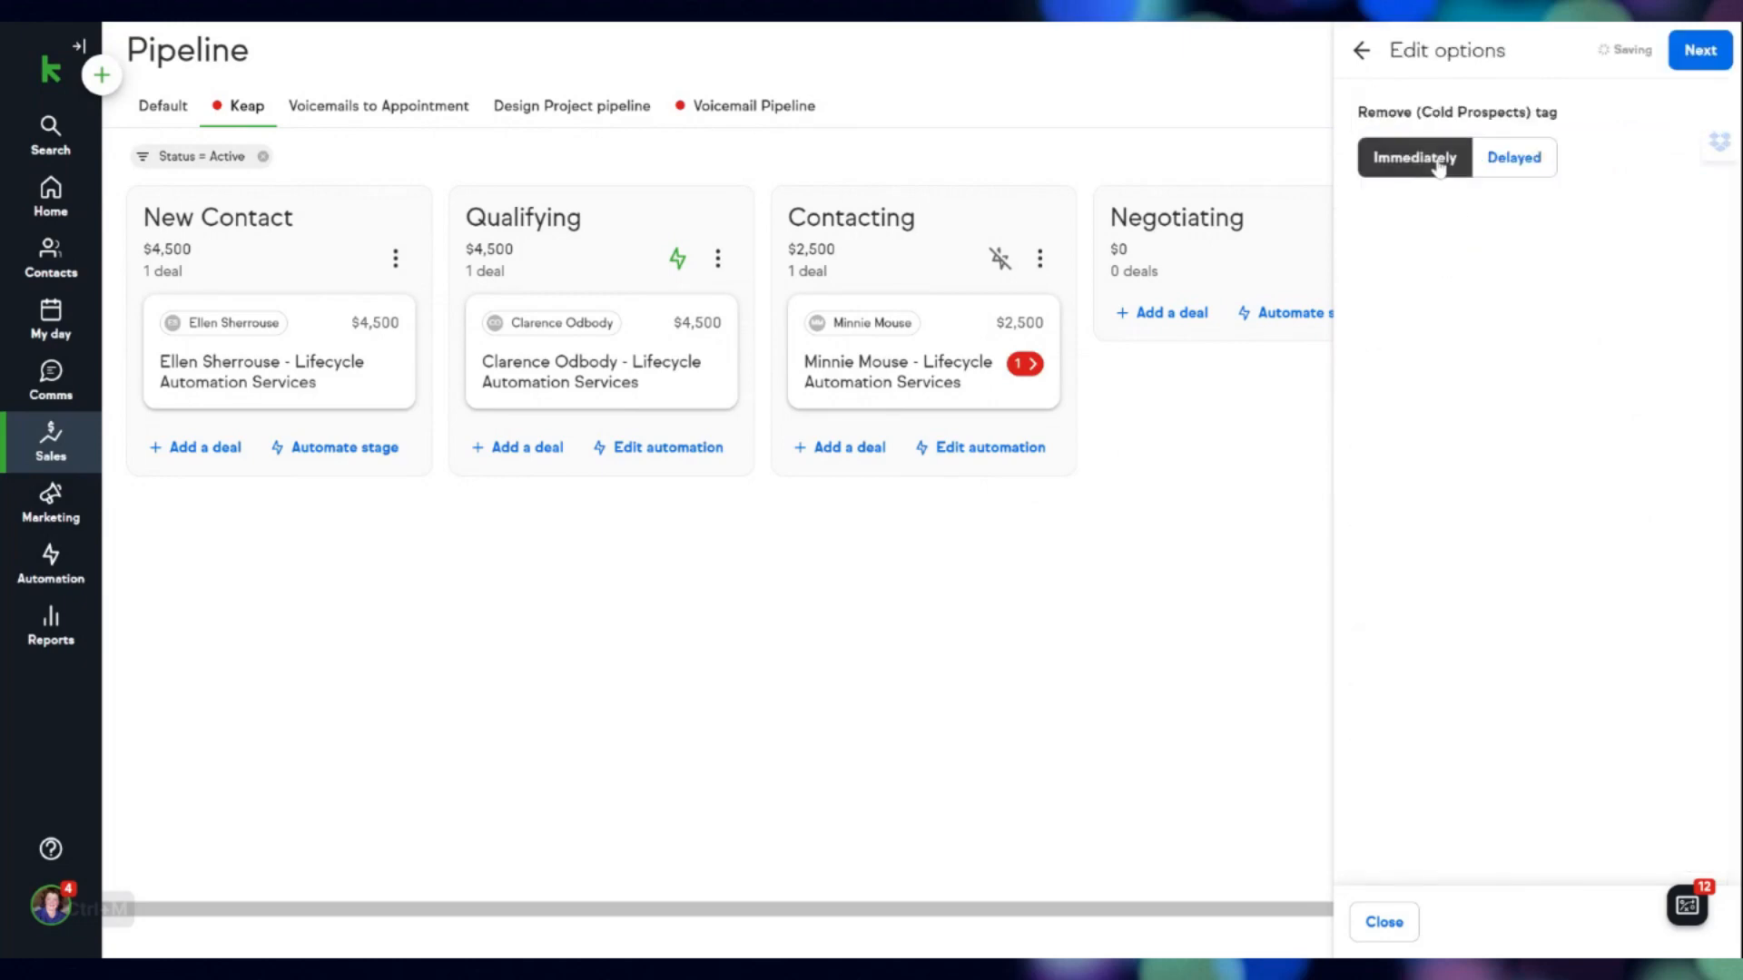
pyautogui.click(1703, 55)
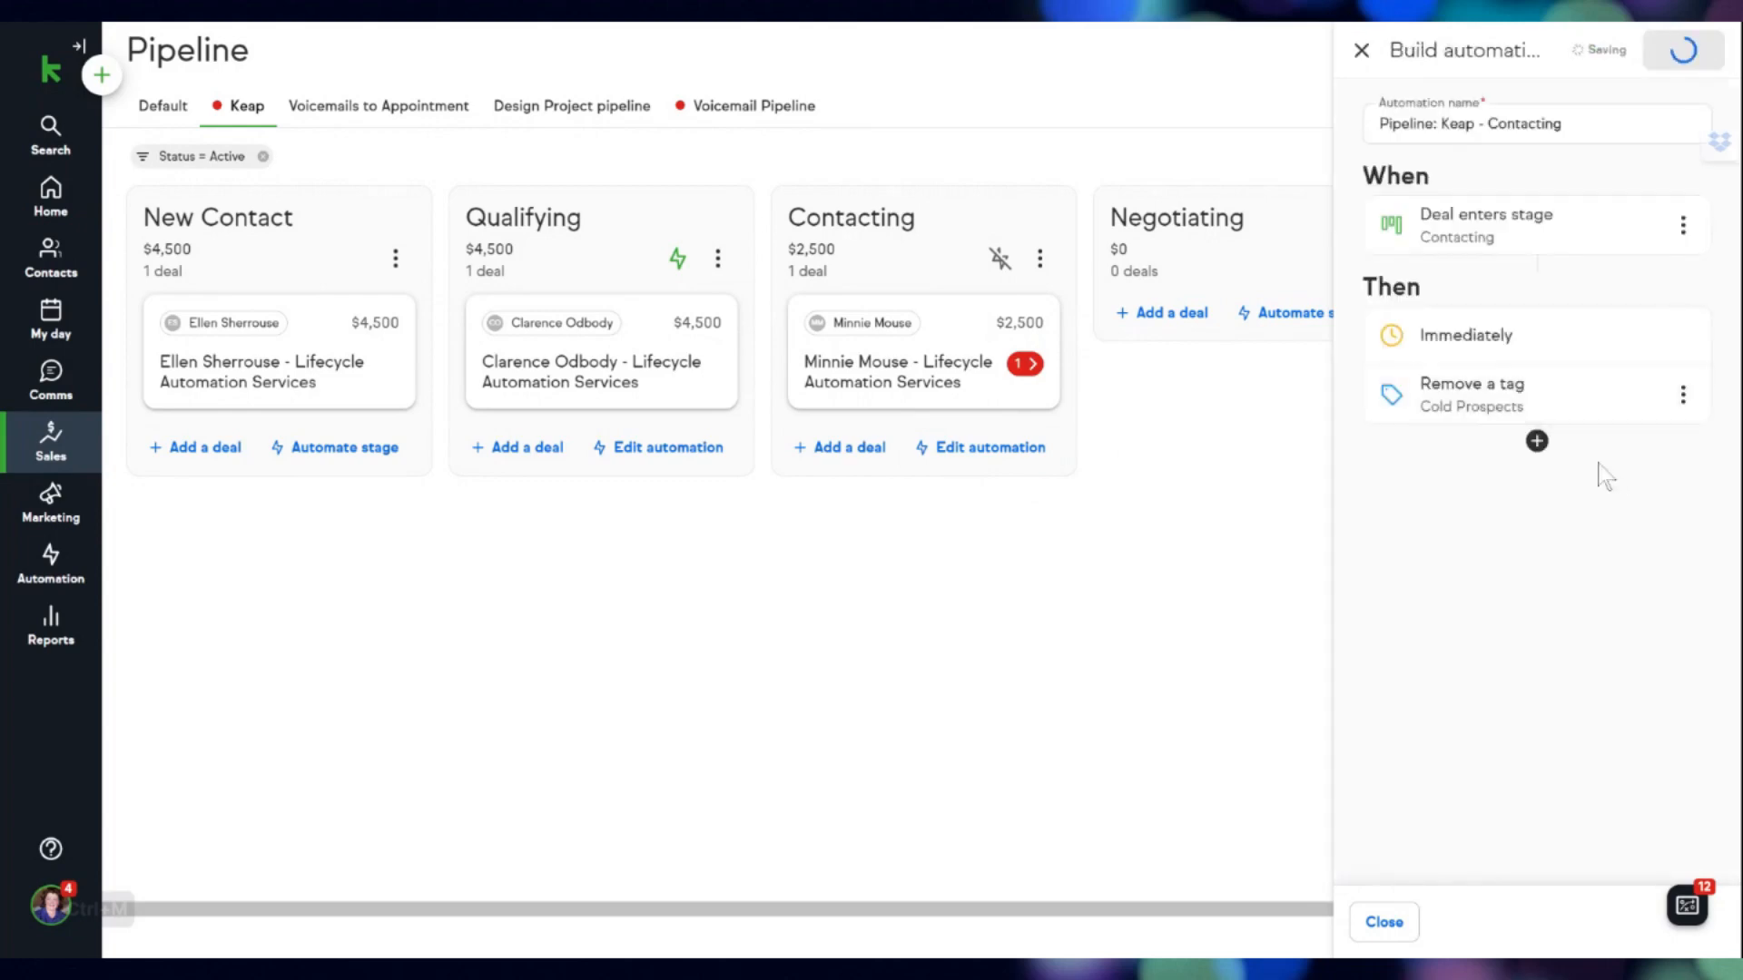
# Step: Add an action that applies the Warm Prospect tag after a delay of 1 minute
pyautogui.click(1537, 442)
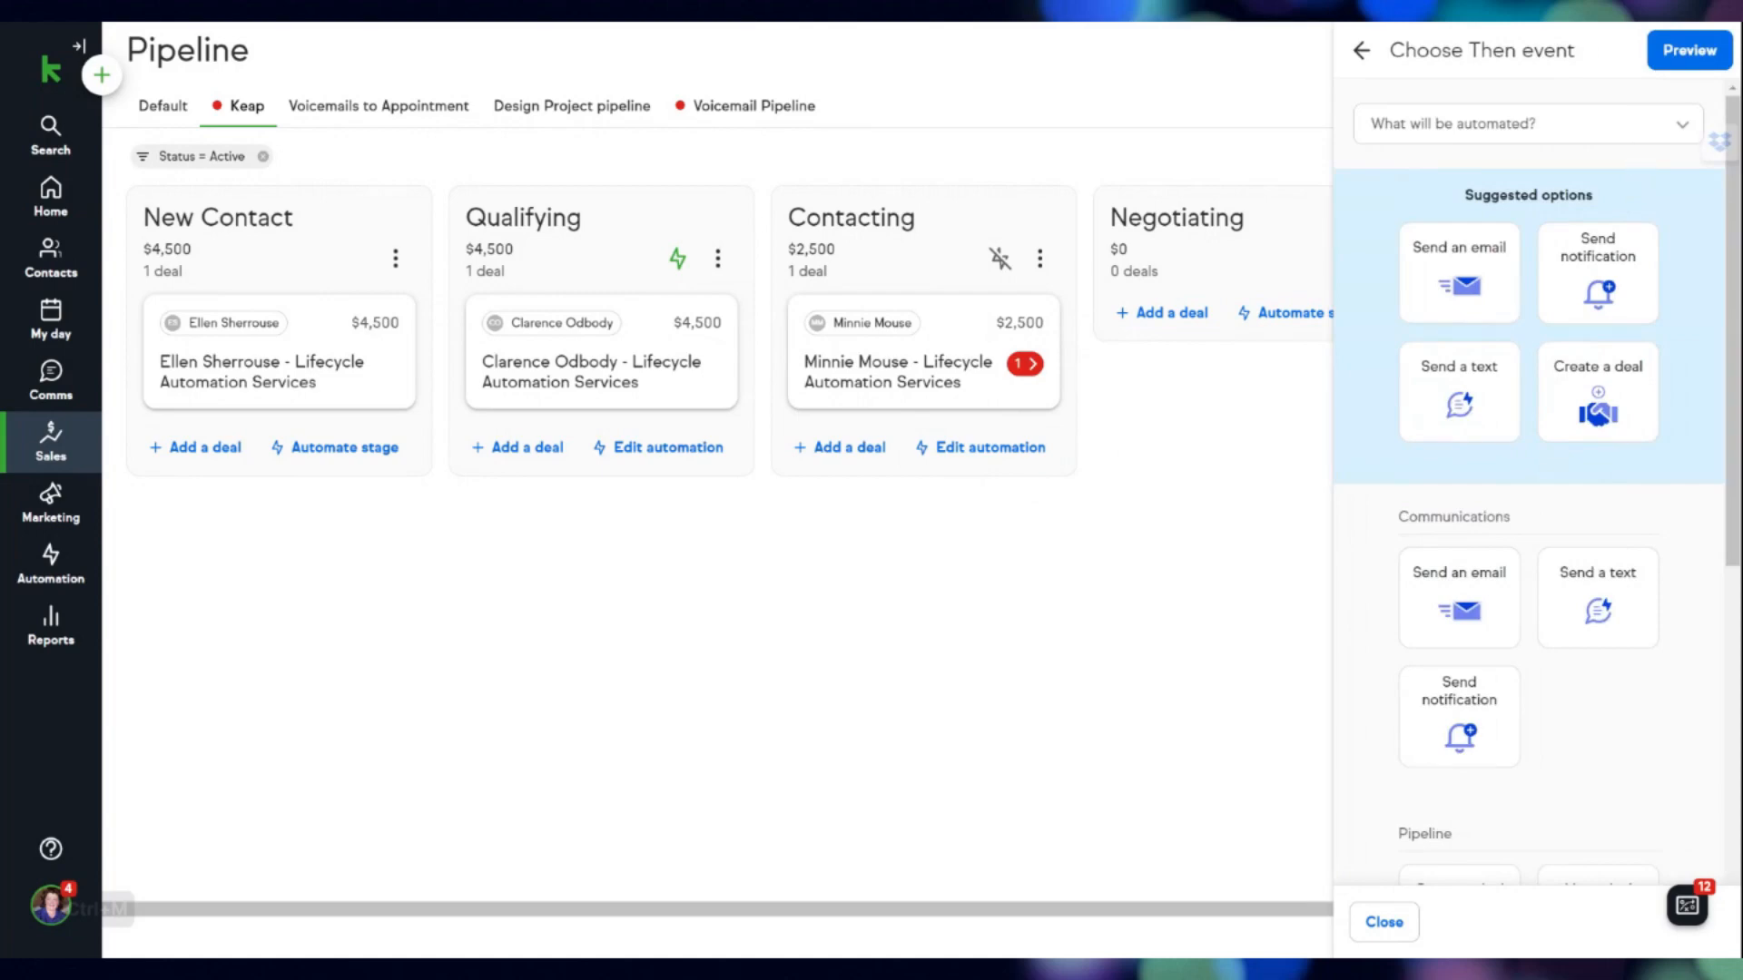
pyautogui.scroll(-5, 1587, 653)
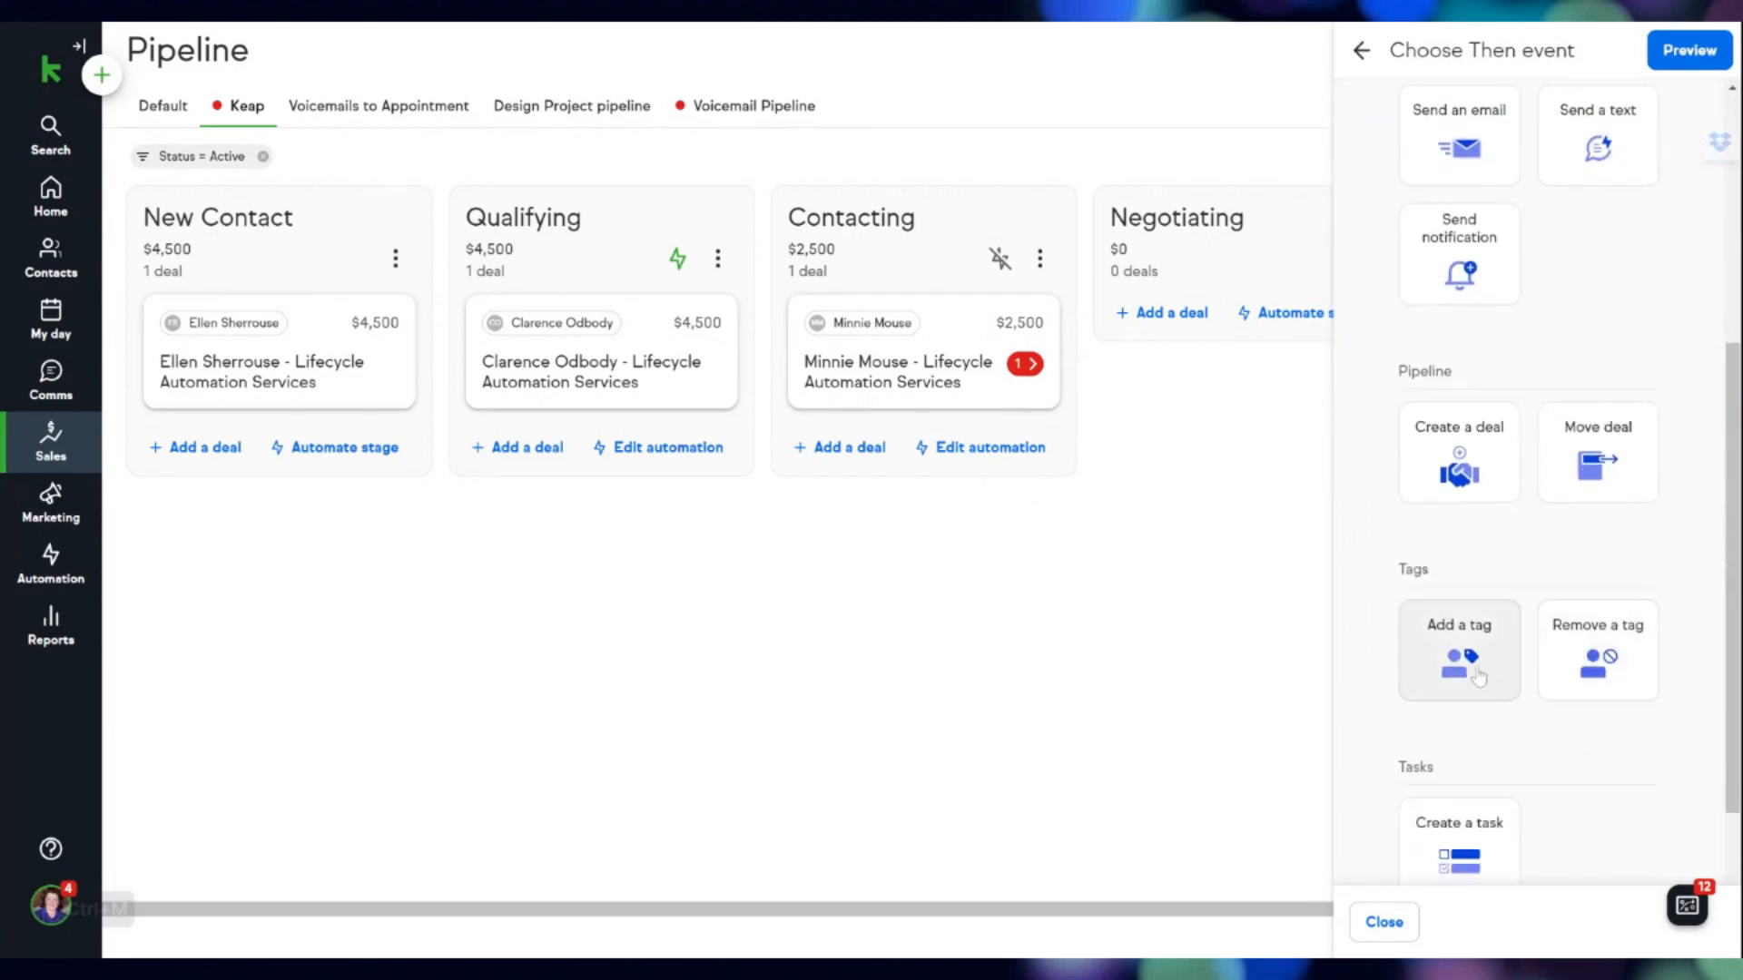
pyautogui.click(1485, 676)
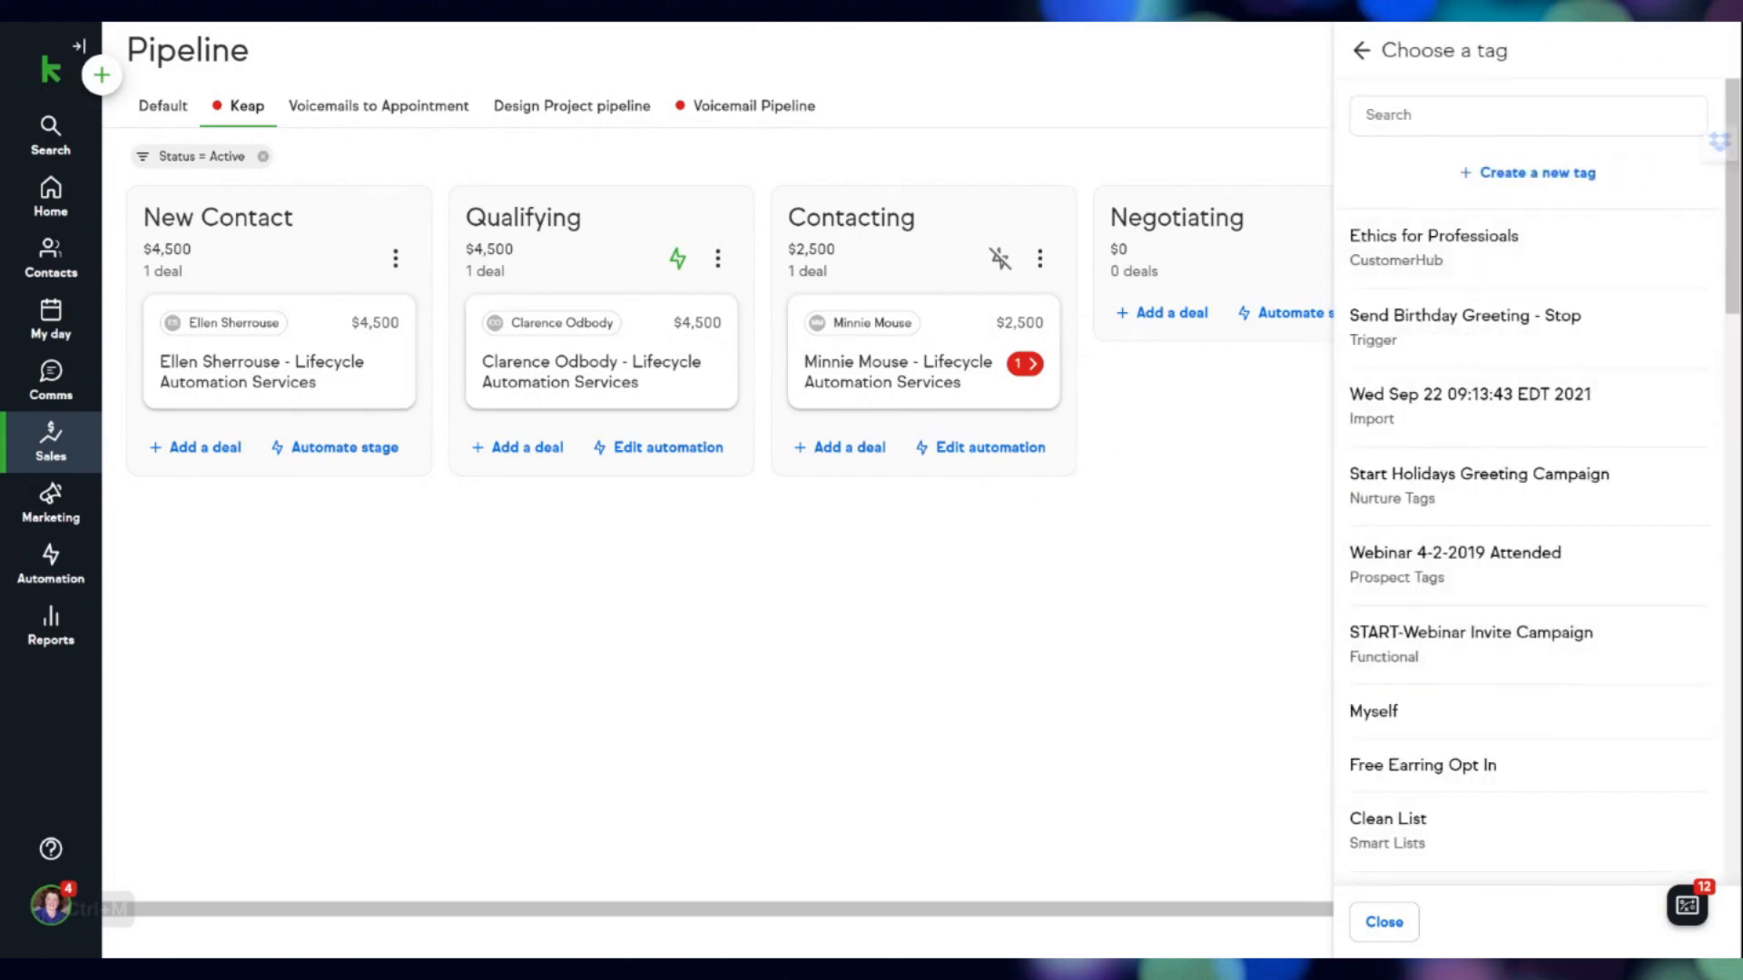
pyautogui.write('wa')
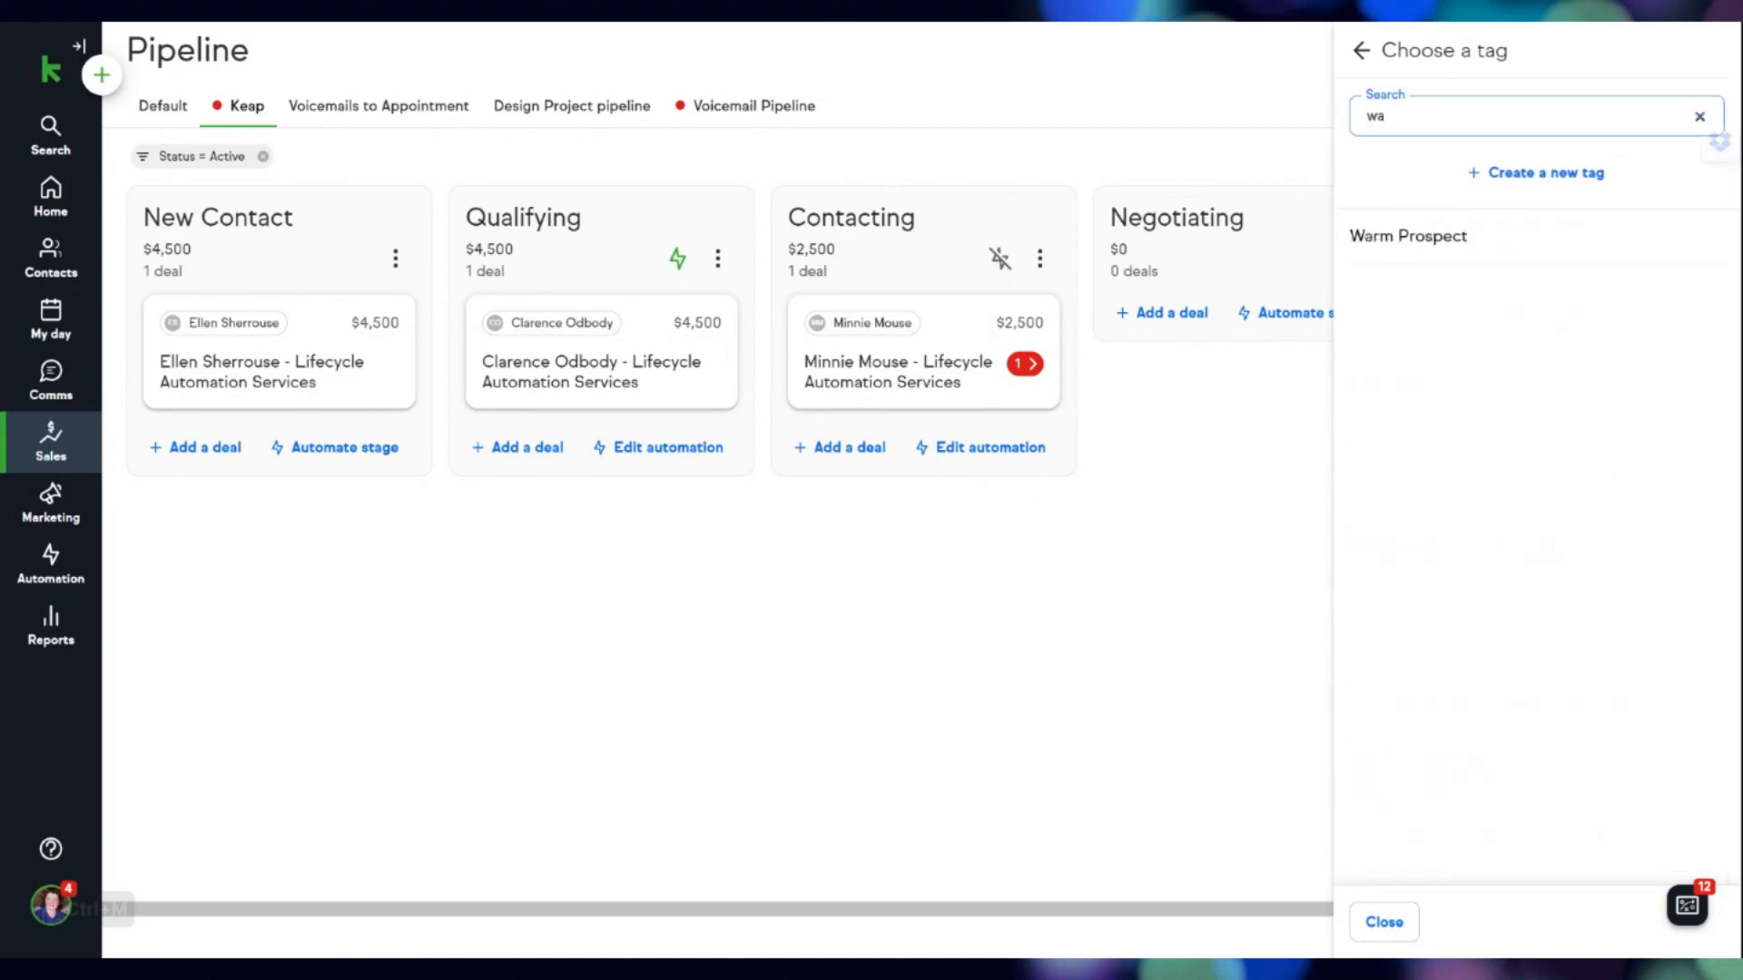
pyautogui.click(1407, 240)
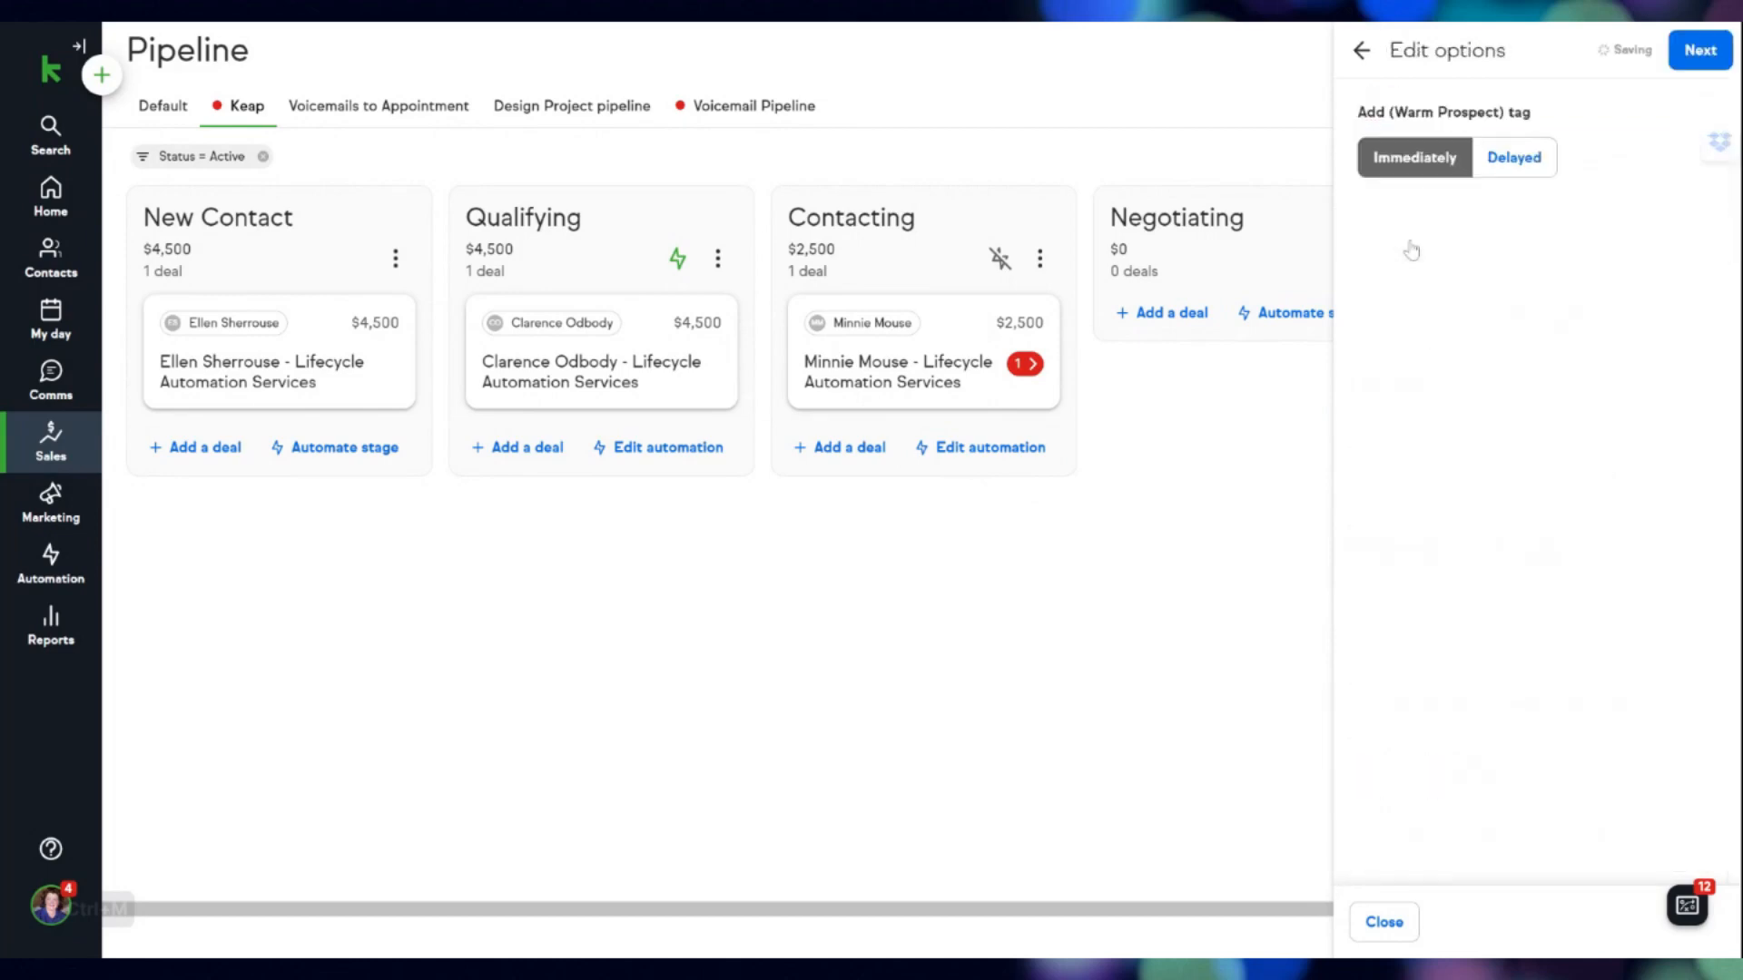
pyautogui.click(1532, 169)
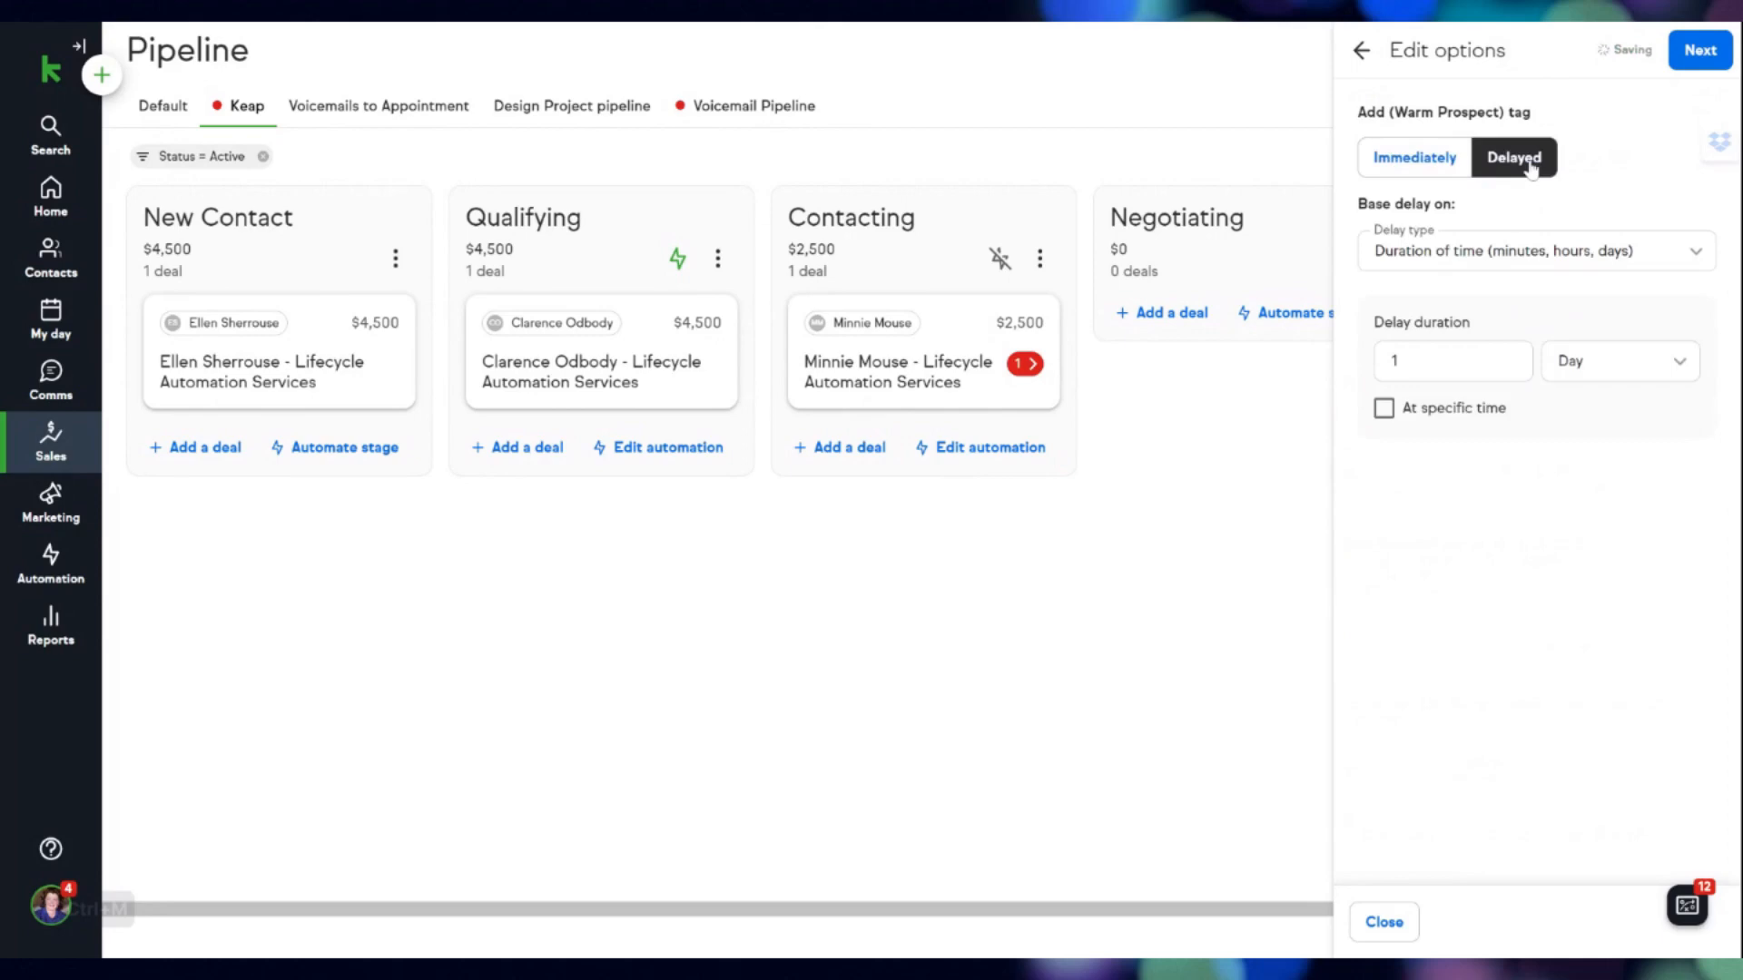
pyautogui.click(1624, 365)
pyautogui.click(1595, 434)
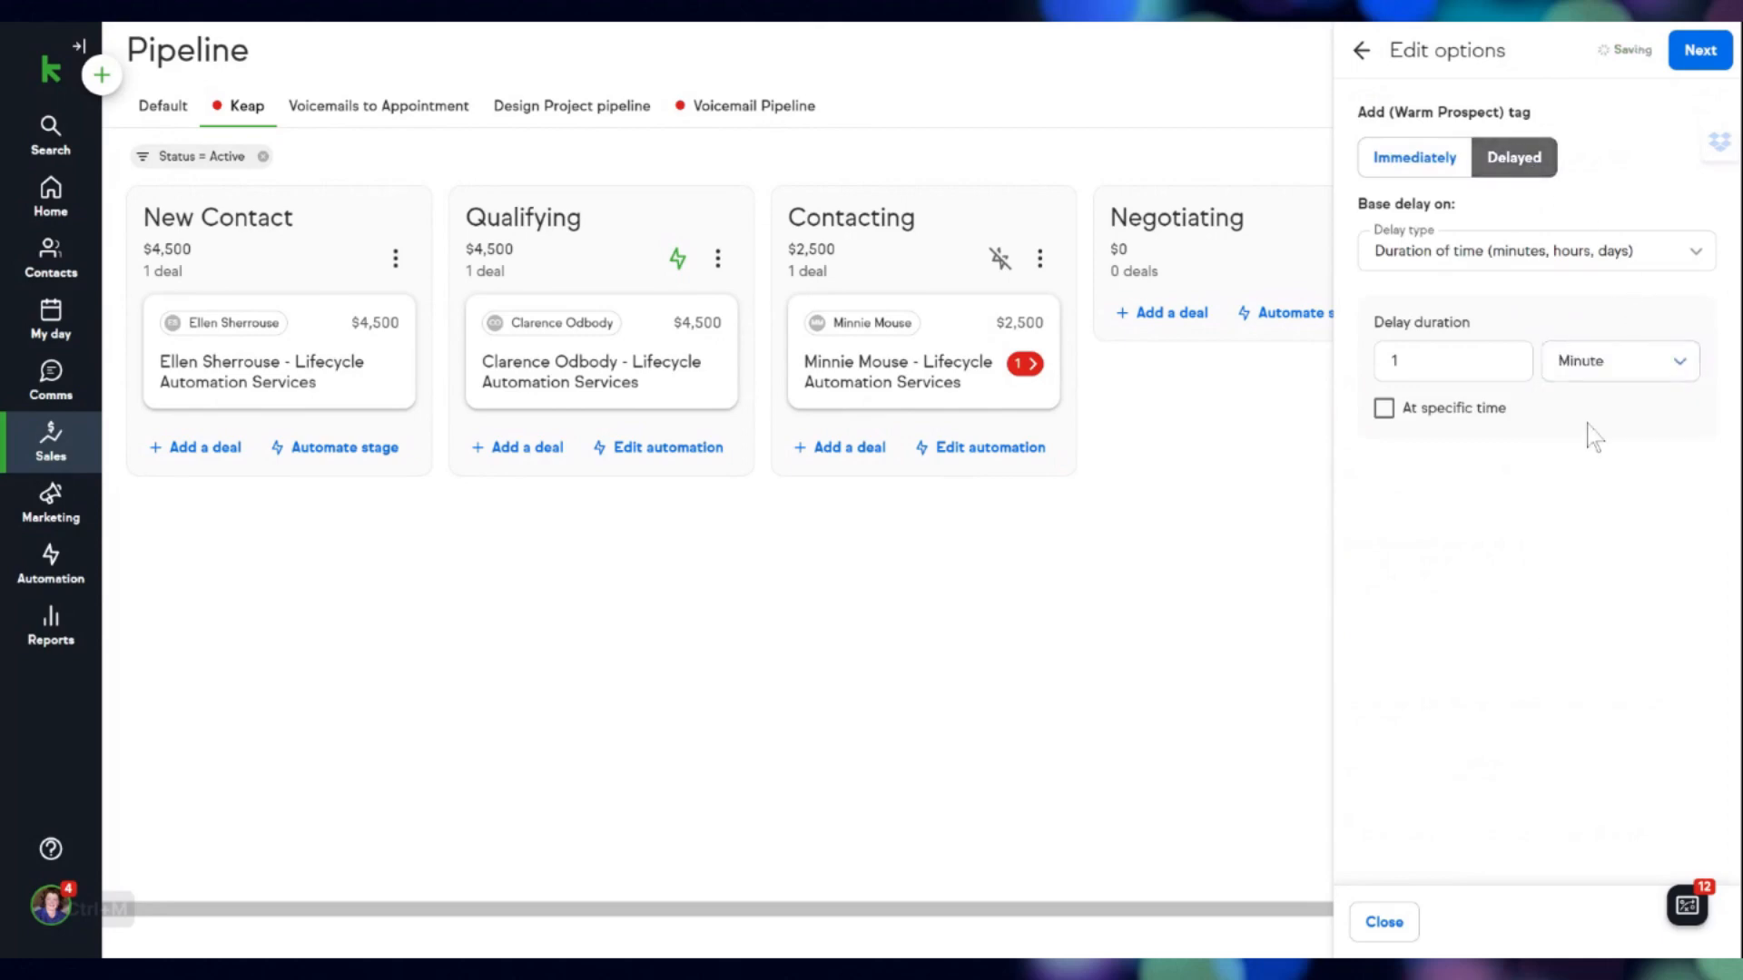
pyautogui.click(1703, 52)
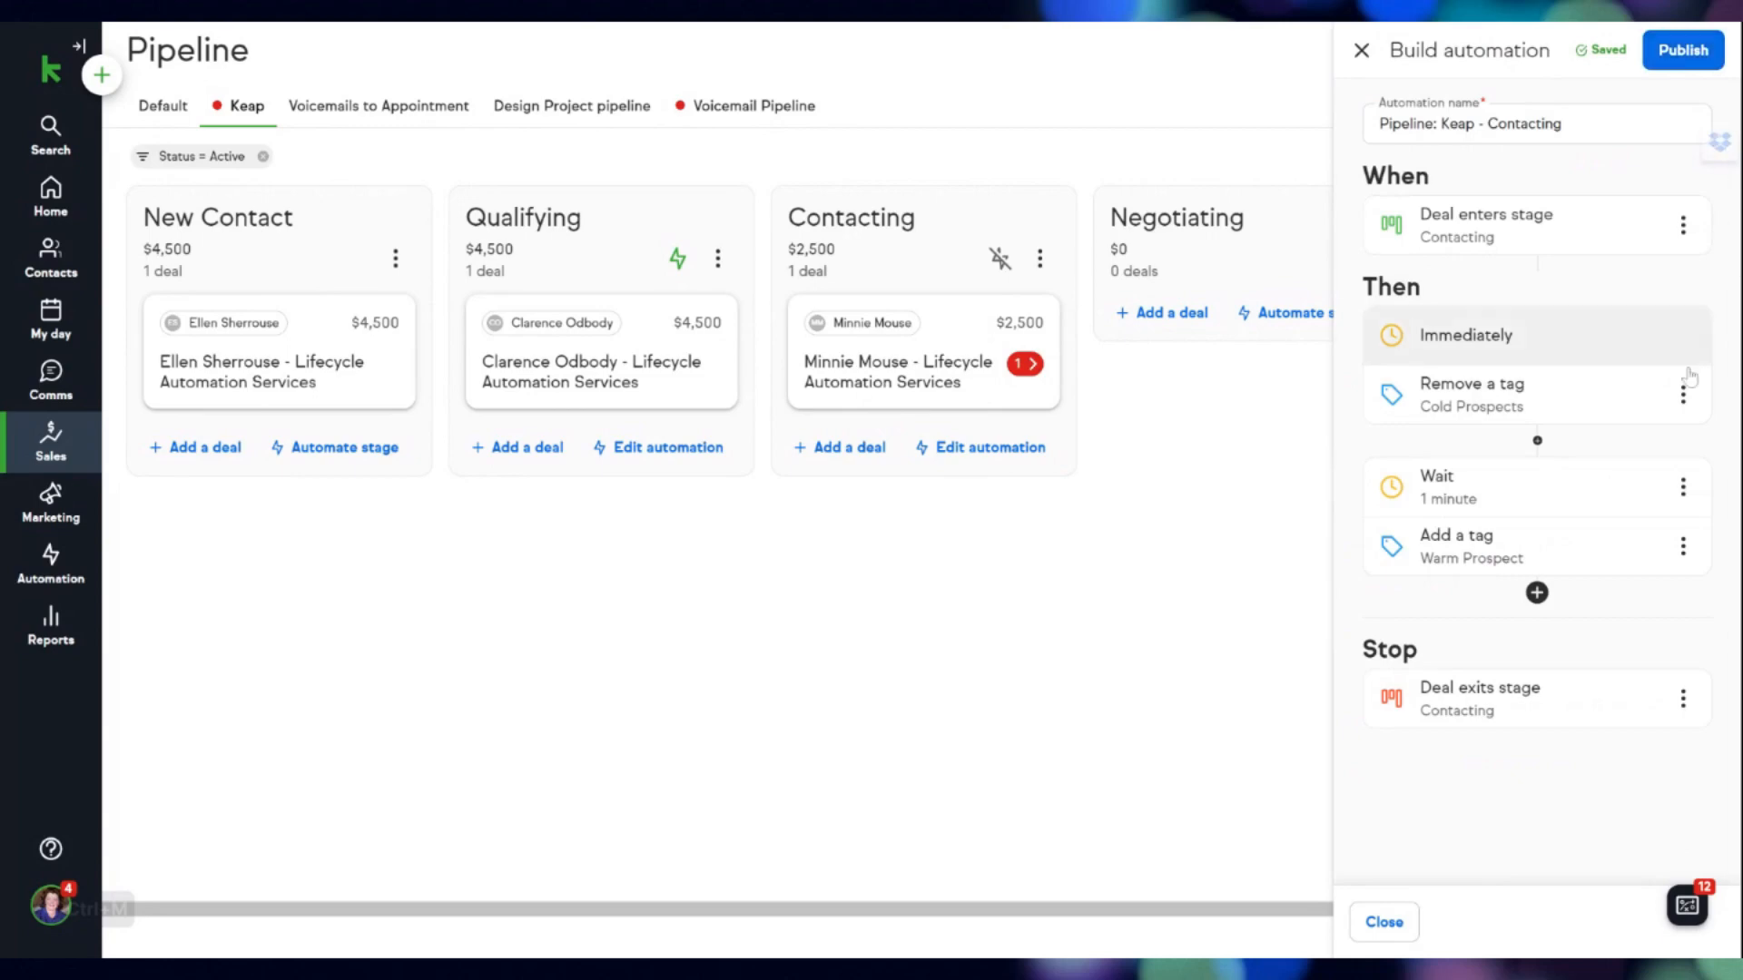
# Step: Add a send-email action after the Warm Prospect tag and title the email "Pipeline email - Contacting !"
pyautogui.click(1537, 595)
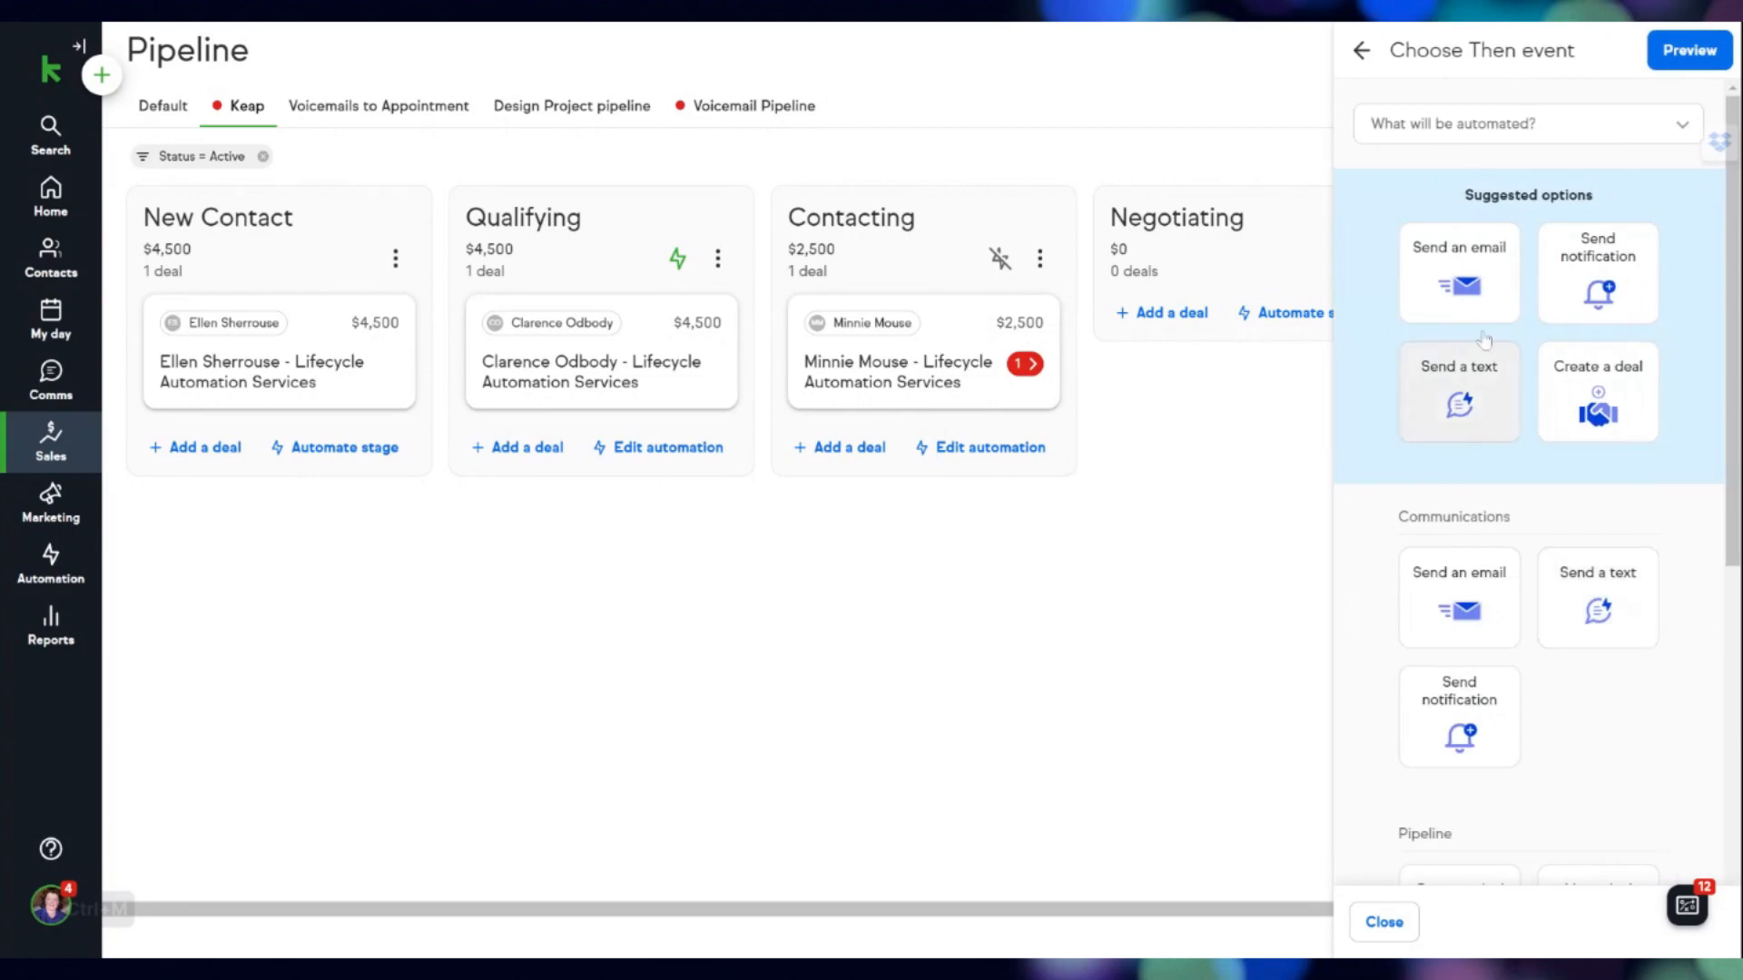
pyautogui.click(1464, 283)
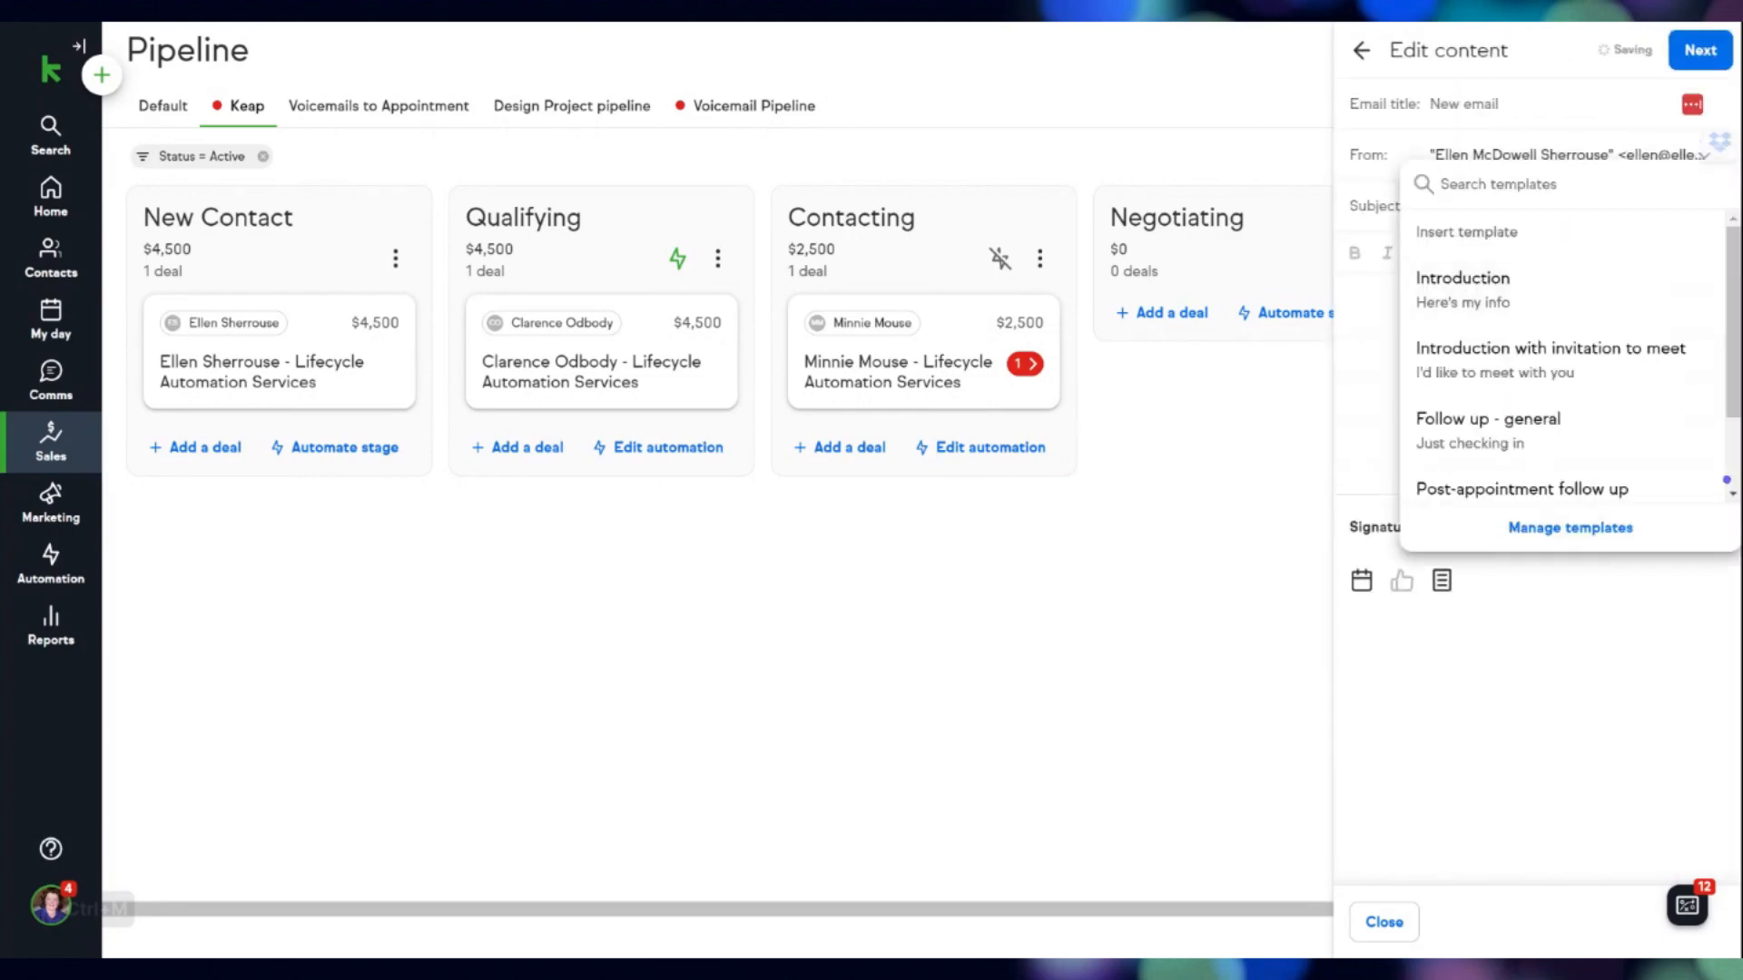
pyautogui.click(1464, 104)
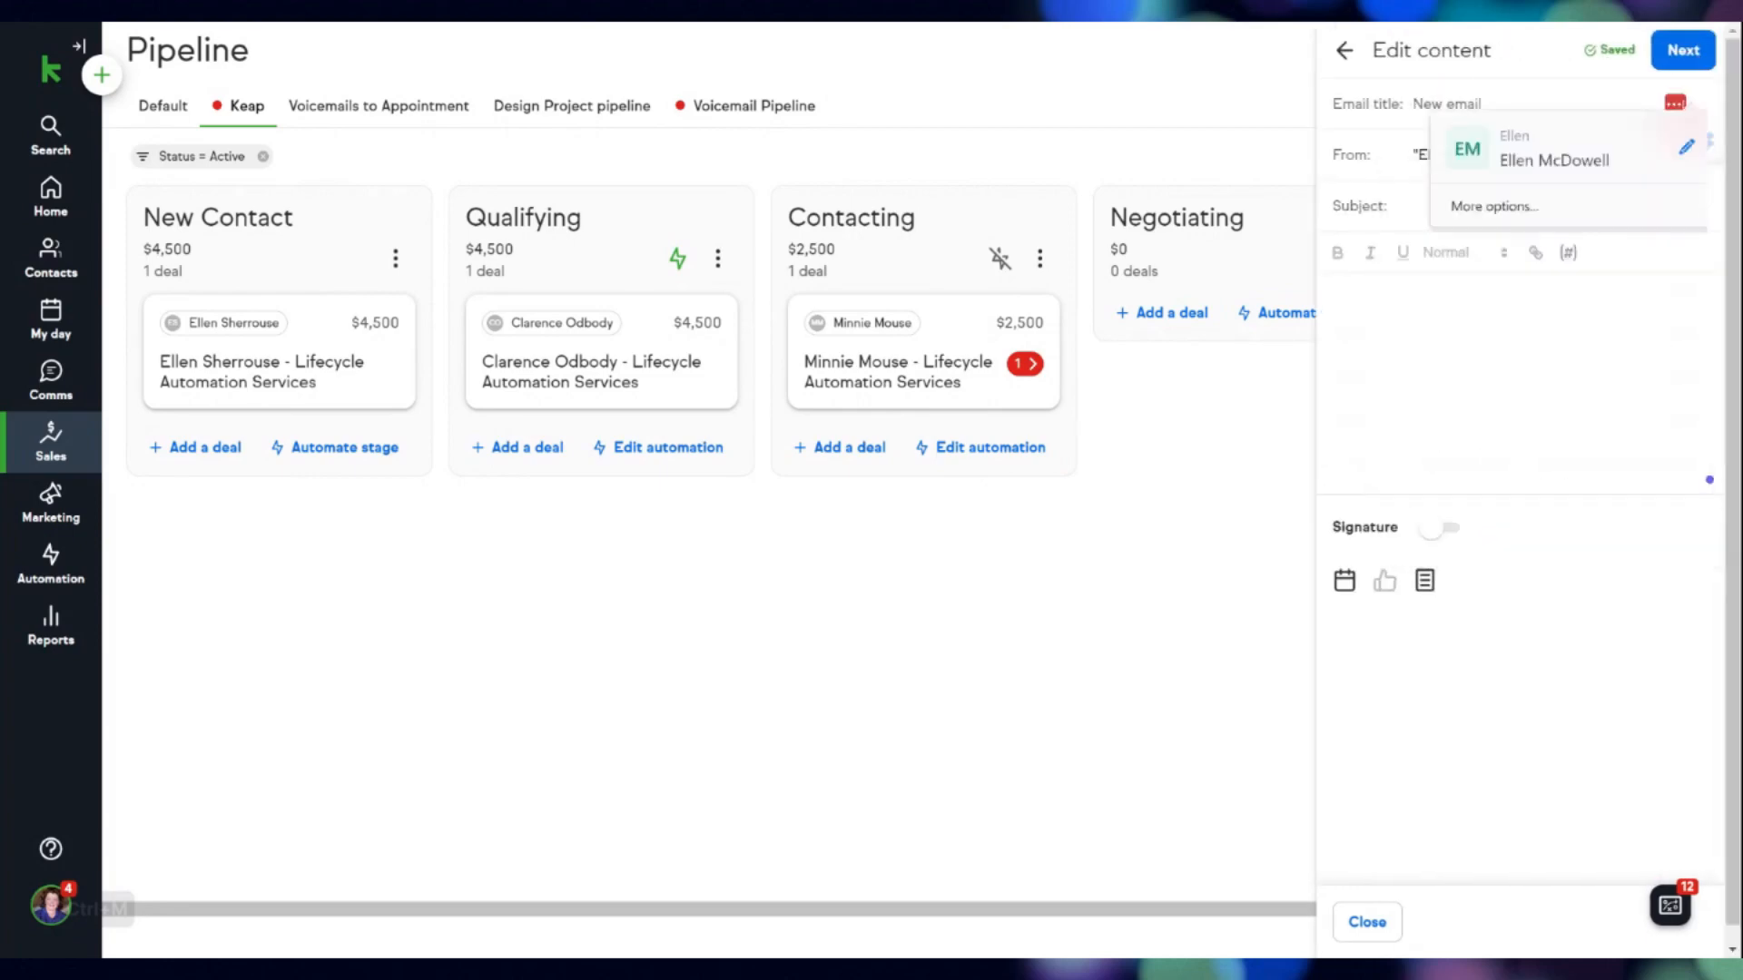
pyautogui.write('Piple -')
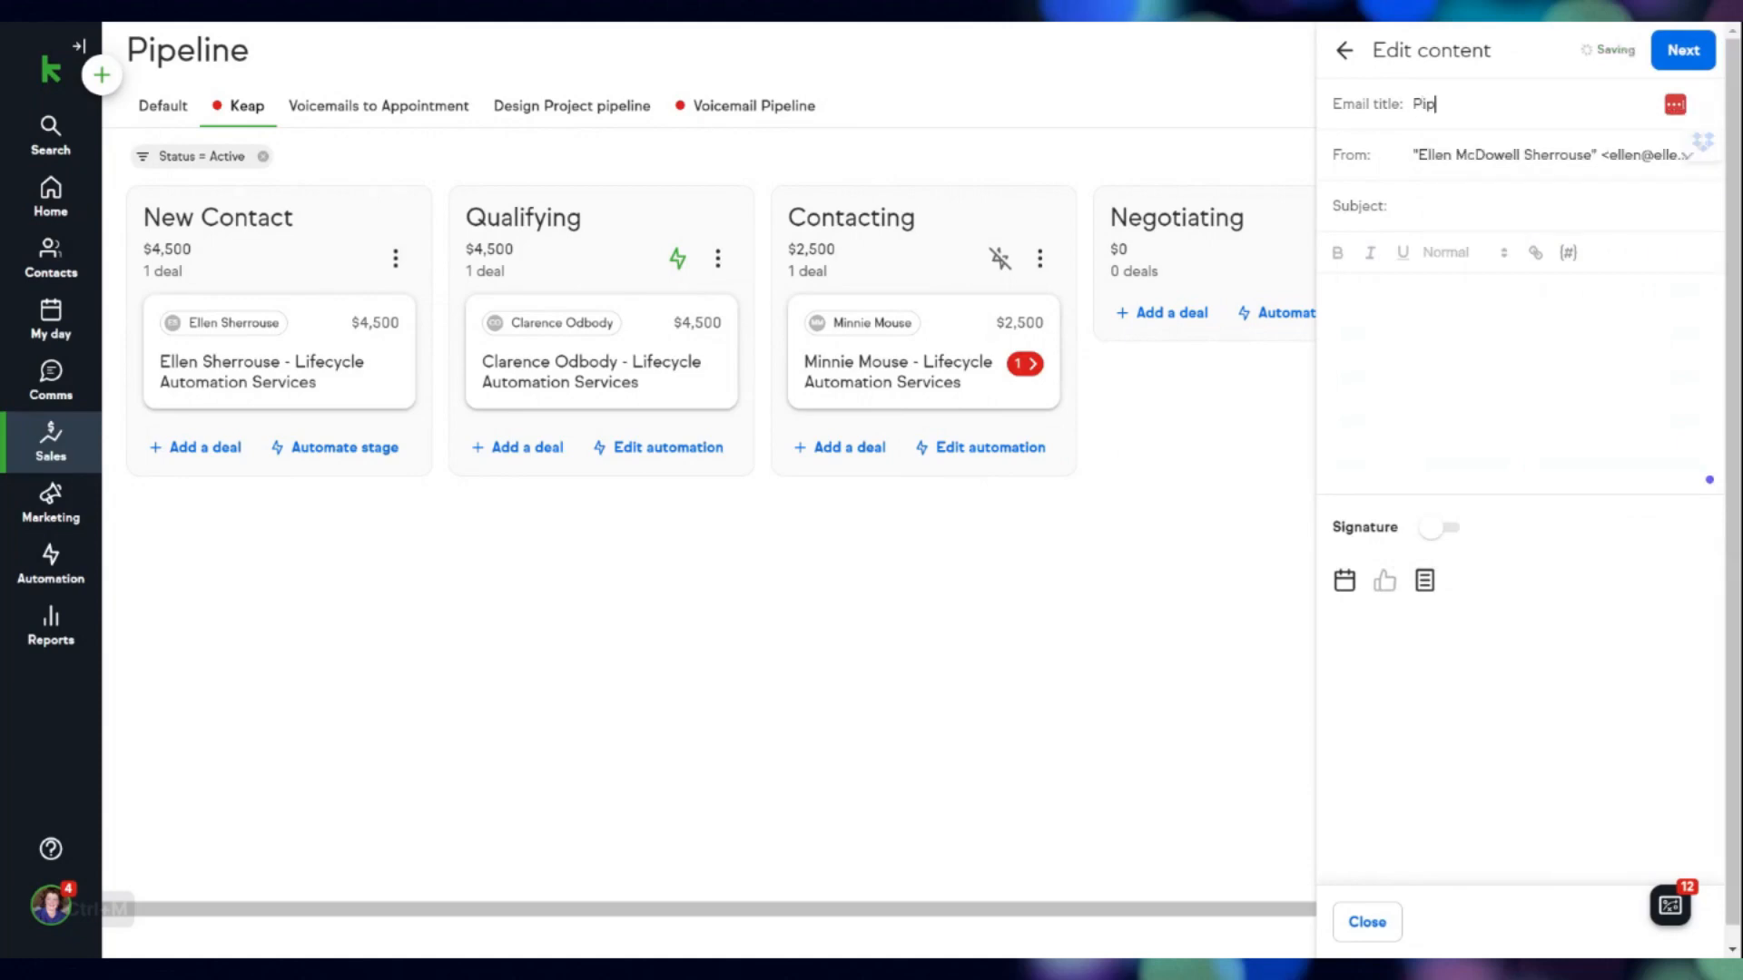
pyautogui.press('BackSpace')
pyautogui.press('BackSpace')
pyautogui.press('BackSpace')
pyautogui.write('inee email - Contacting !')
# Step: Set the subject "Going to be calling soon." and write a body greeting [[contact.first_name]], announcing a personal call and the caller's phone number
pyautogui.click(1468, 206)
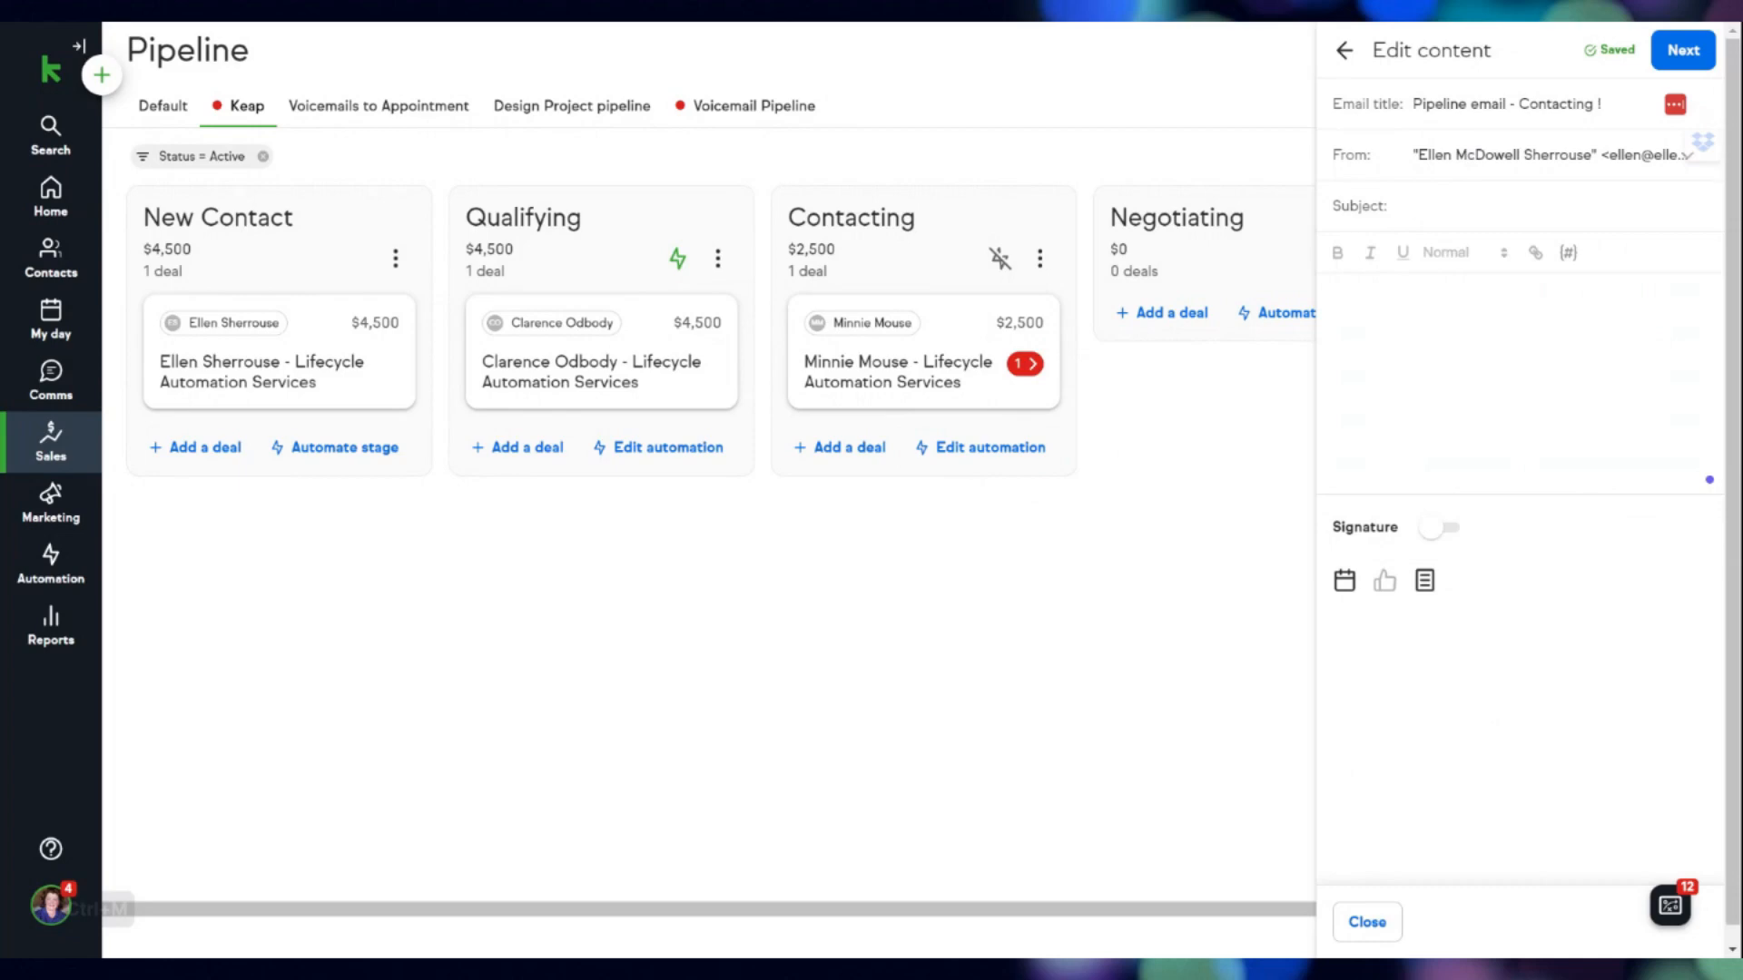
pyautogui.write('Going to be calling soon.')
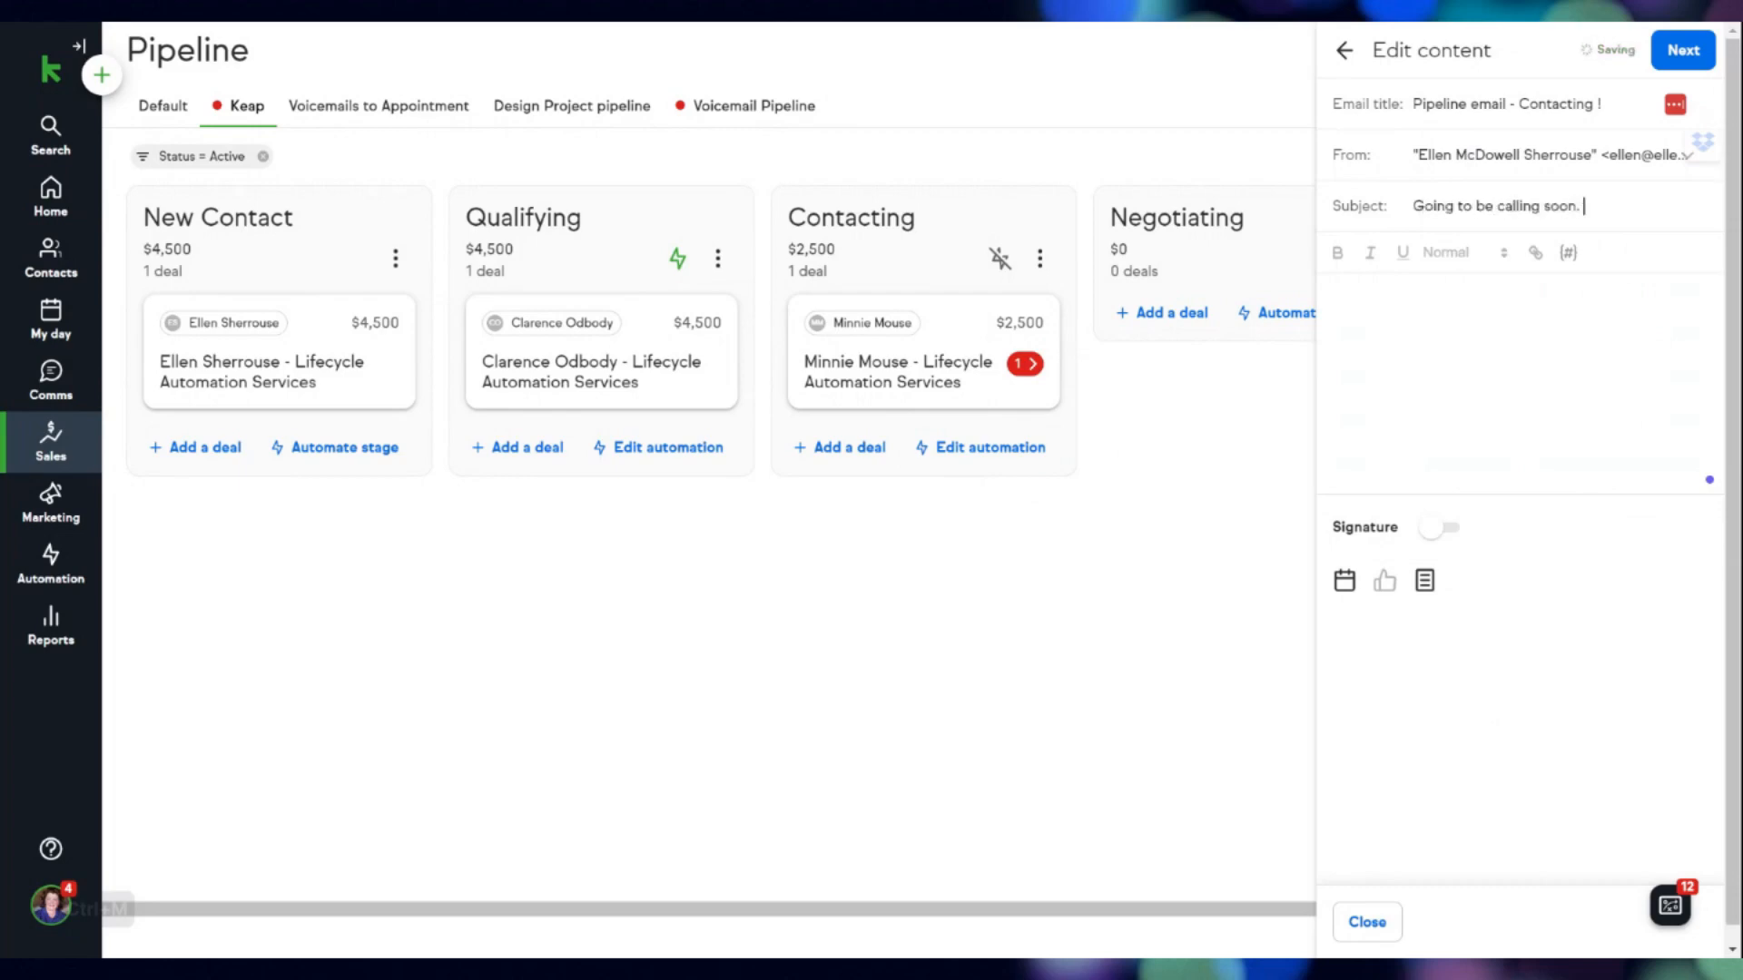
pyautogui.click(1425, 313)
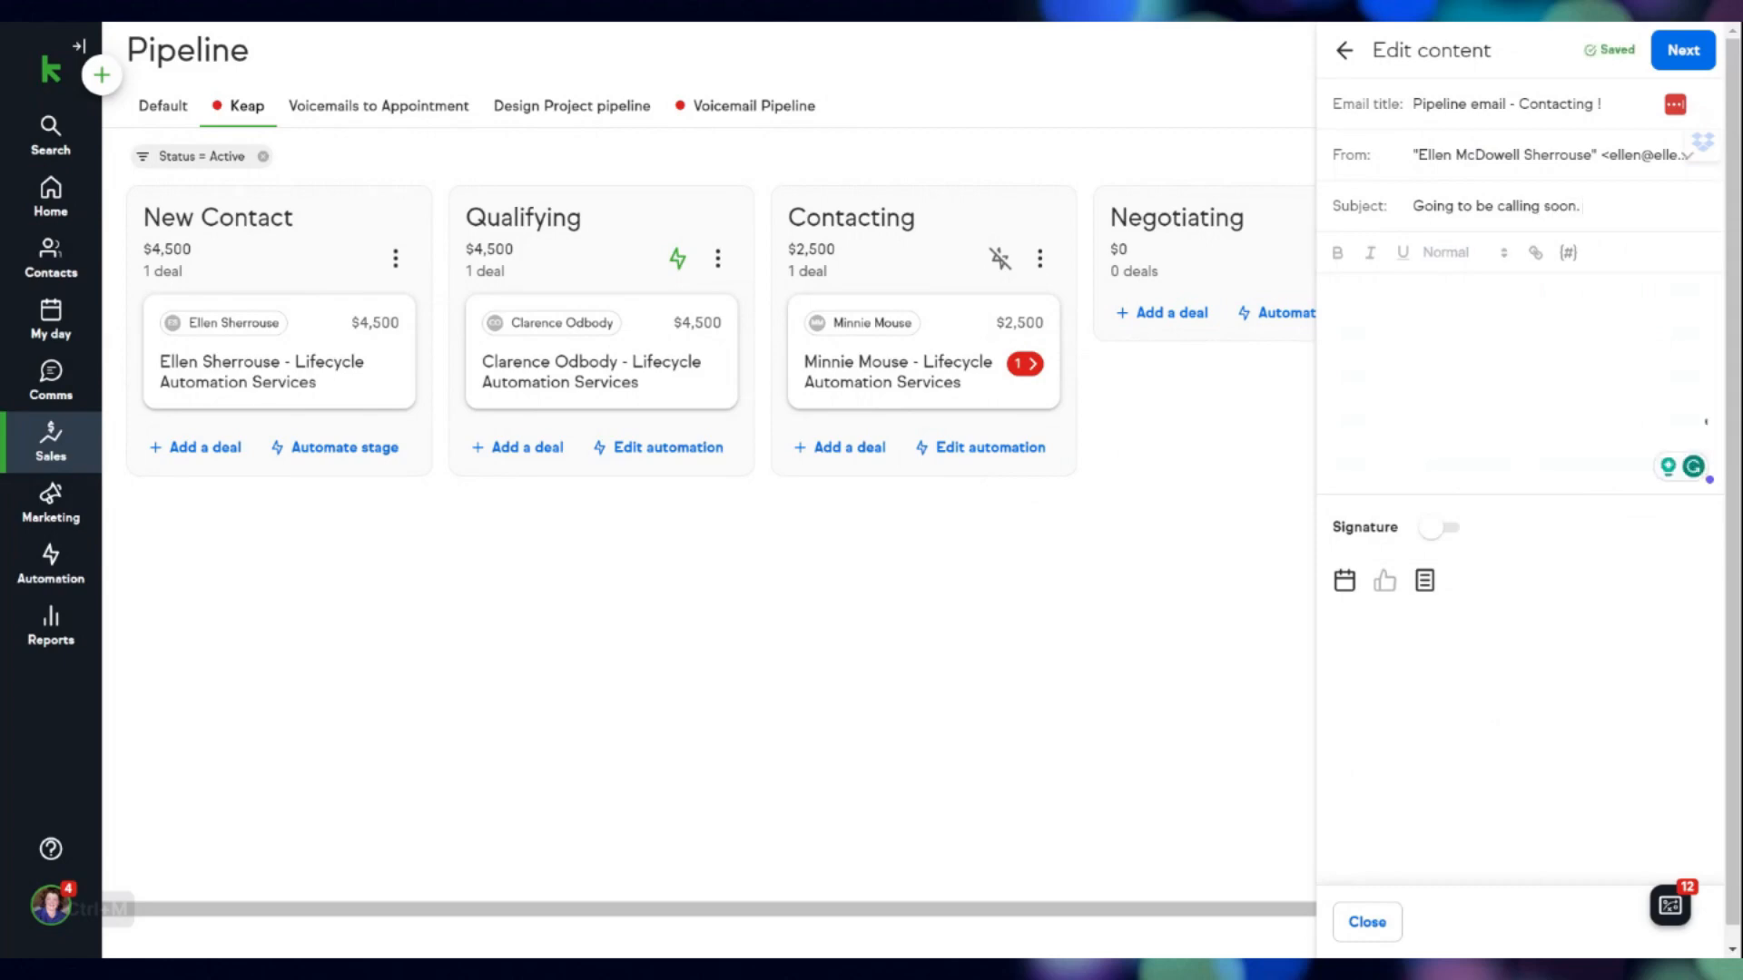
pyautogui.write('Hey [[contact.first_name]]! I saw you filled out our form to get our tips on emails.  I will be personally reaching out you and wanted you to look for my phone number 555.123.4567. (I know that few of us are answering random calls these days).  Looking forward to chatting.')
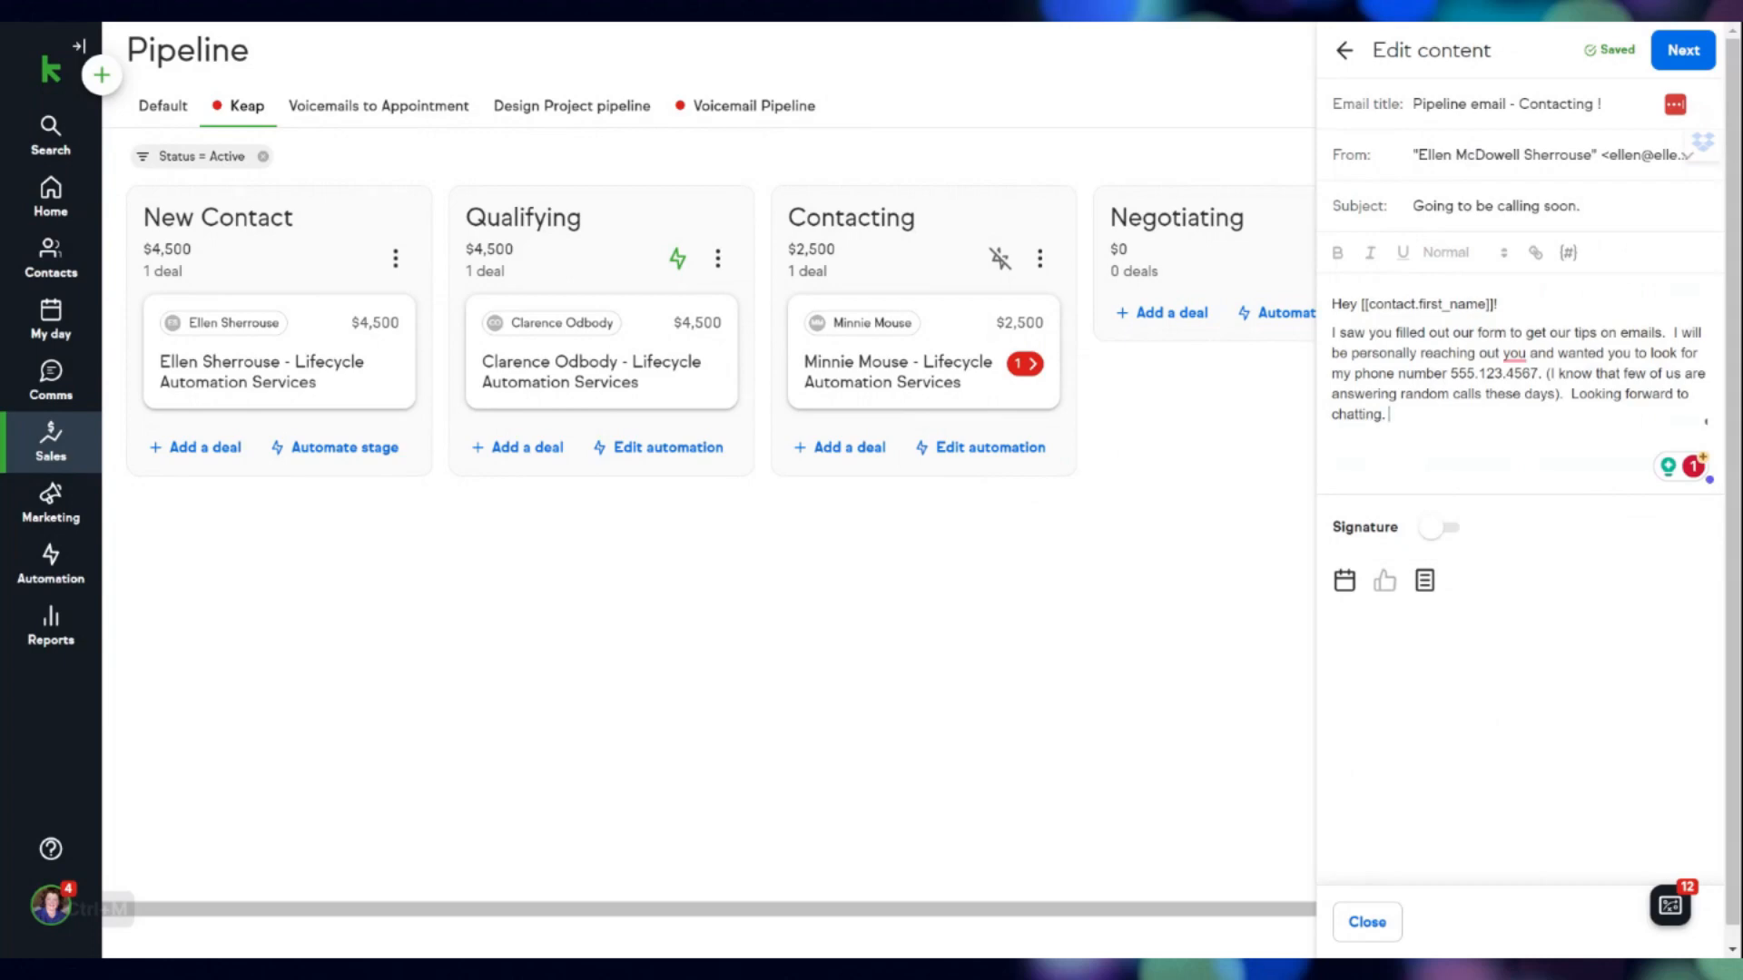
# Step: Turn on the email signature and keep the email set to send immediately
pyautogui.click(1450, 531)
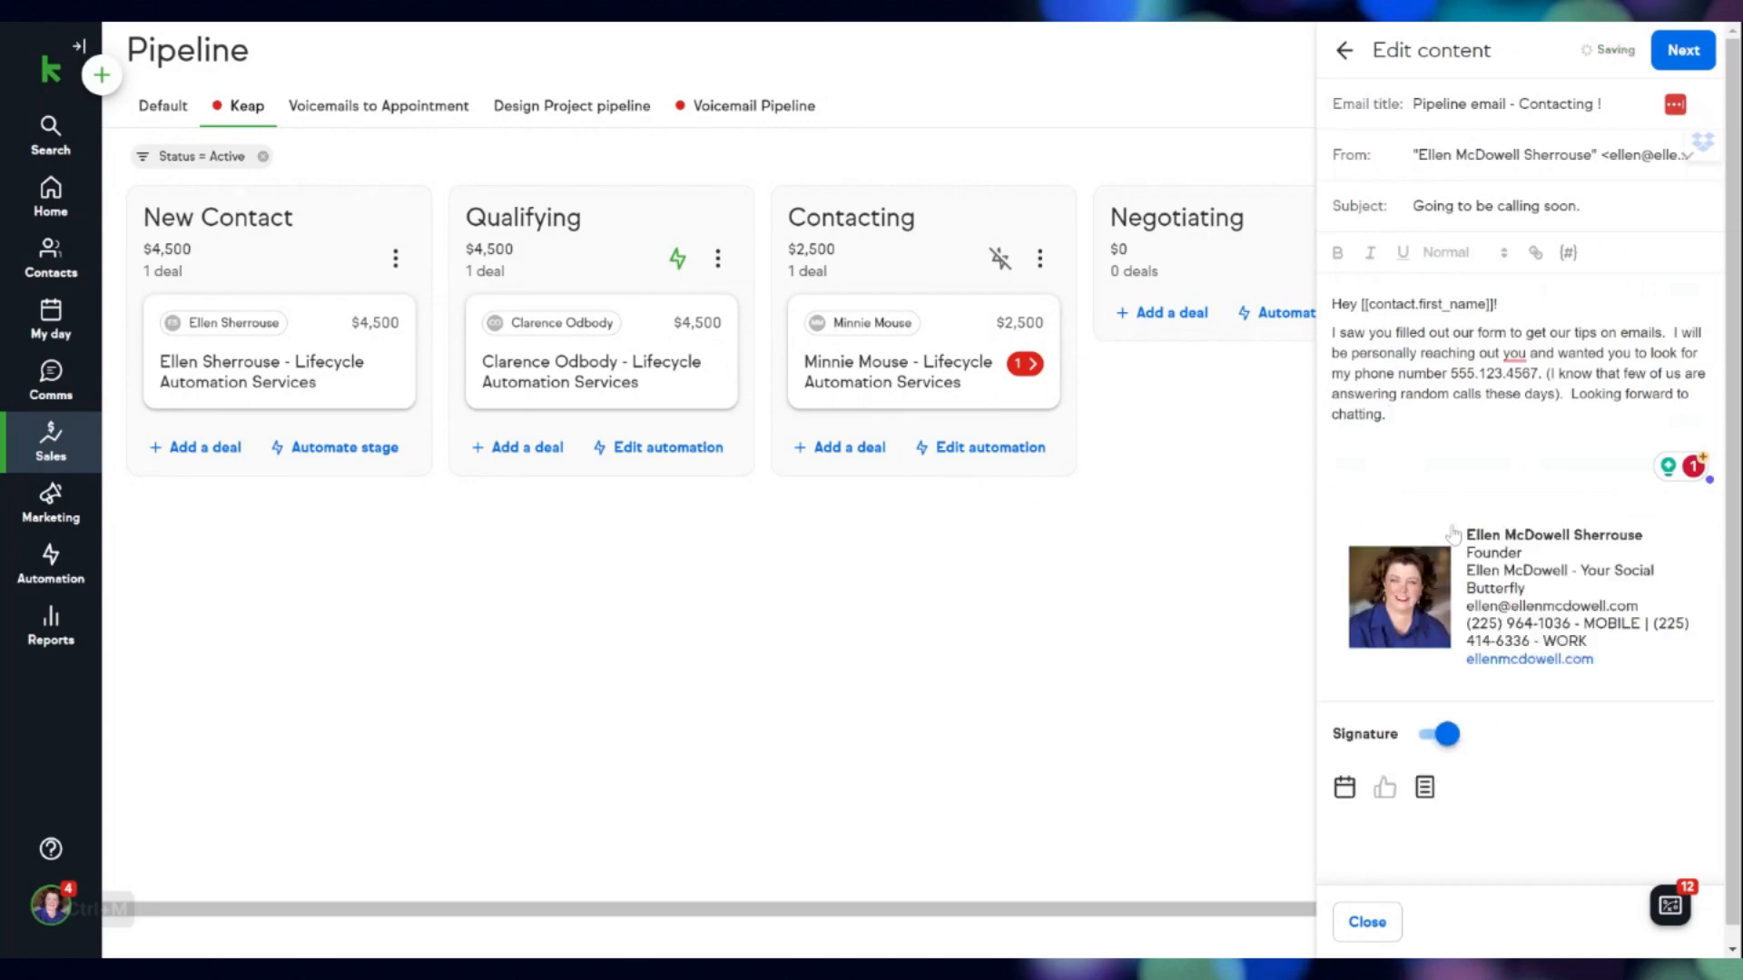
pyautogui.click(1684, 55)
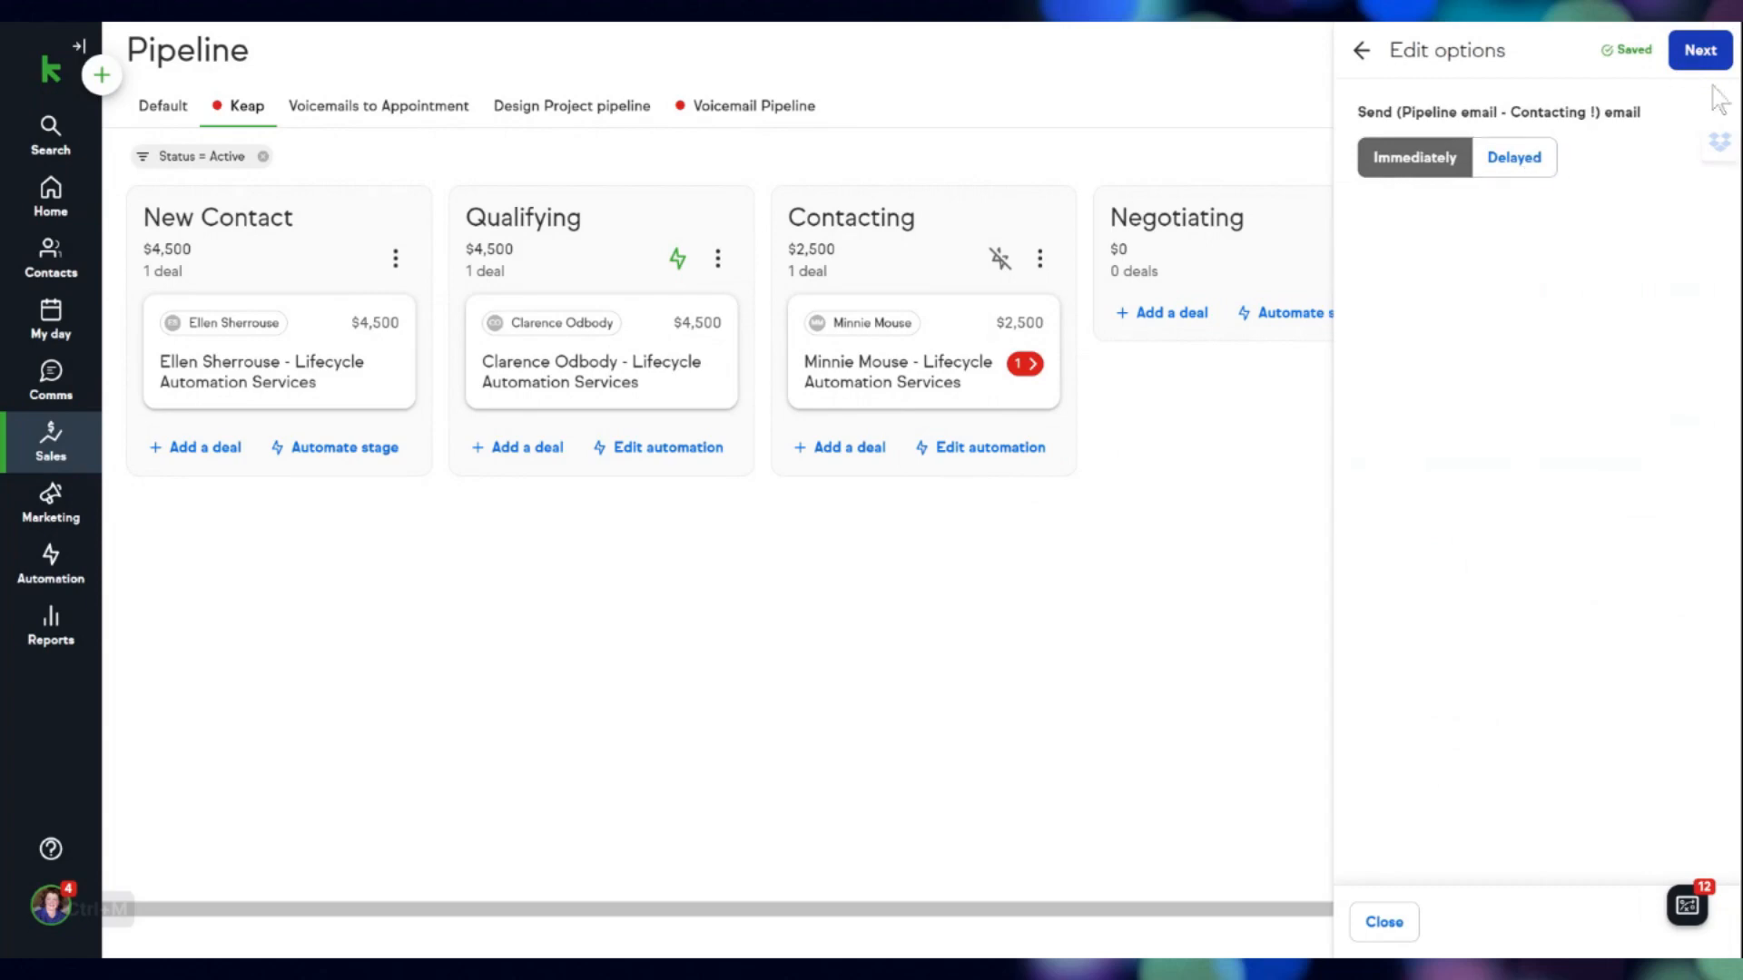
pyautogui.click(1701, 58)
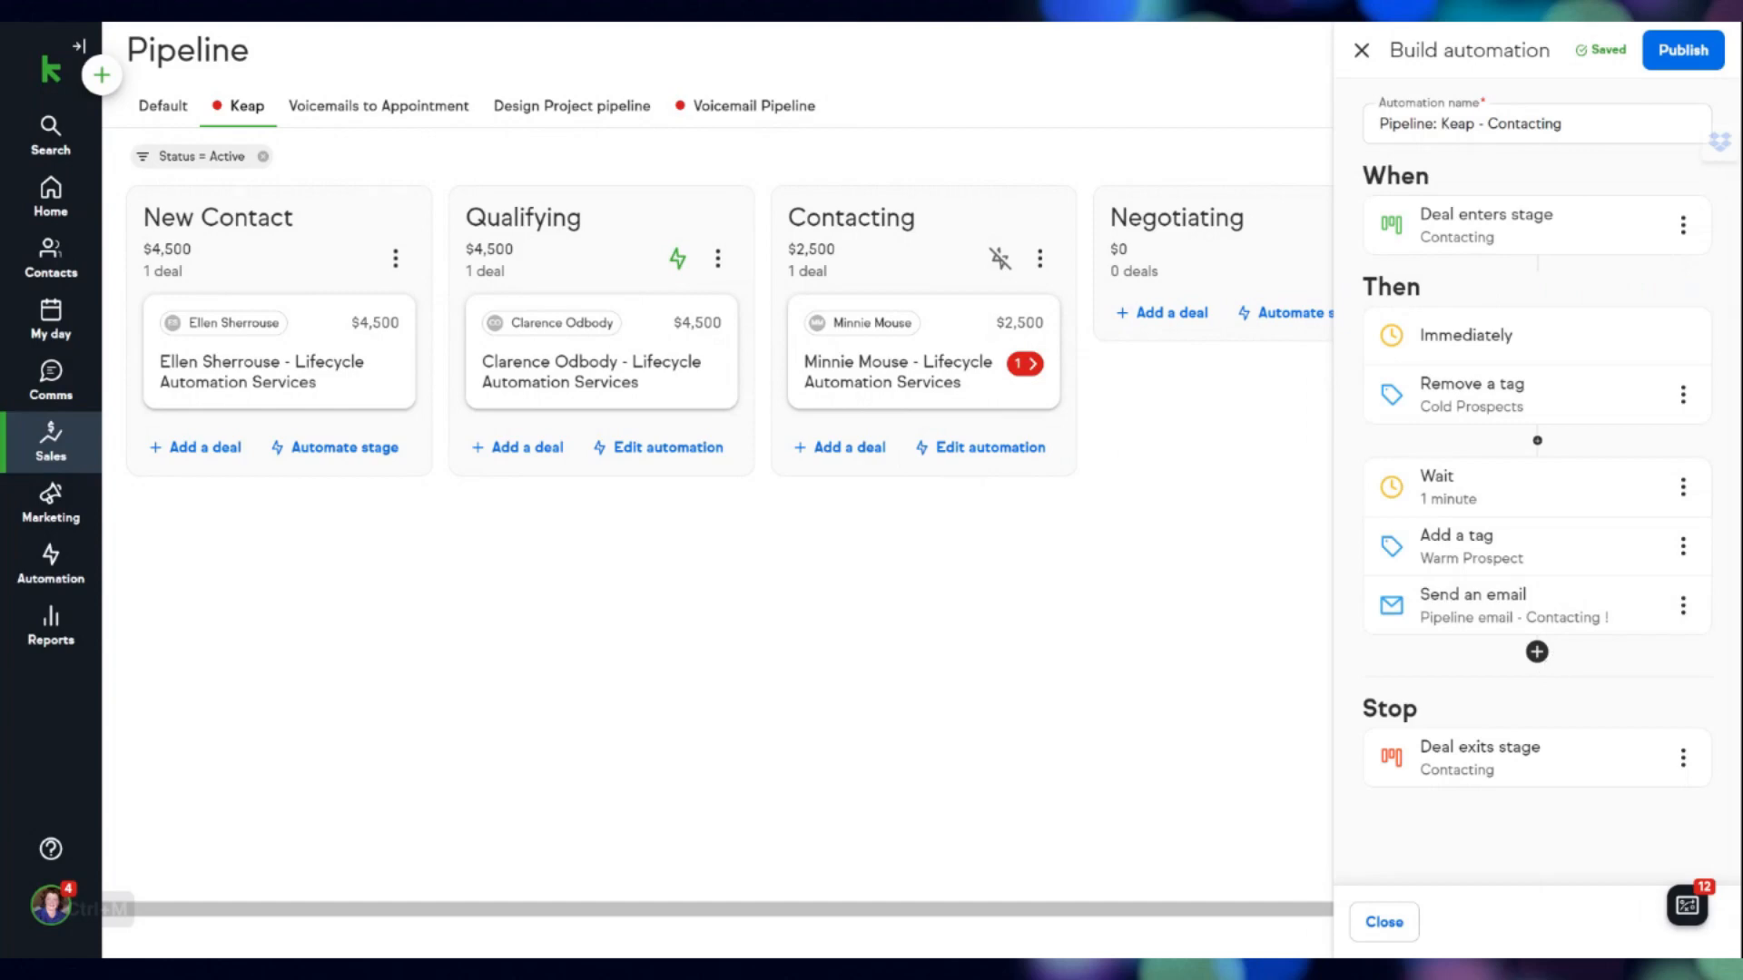
# Step: Add a create-a-task action after the send-email action in the Contacting automation
pyautogui.click(1537, 652)
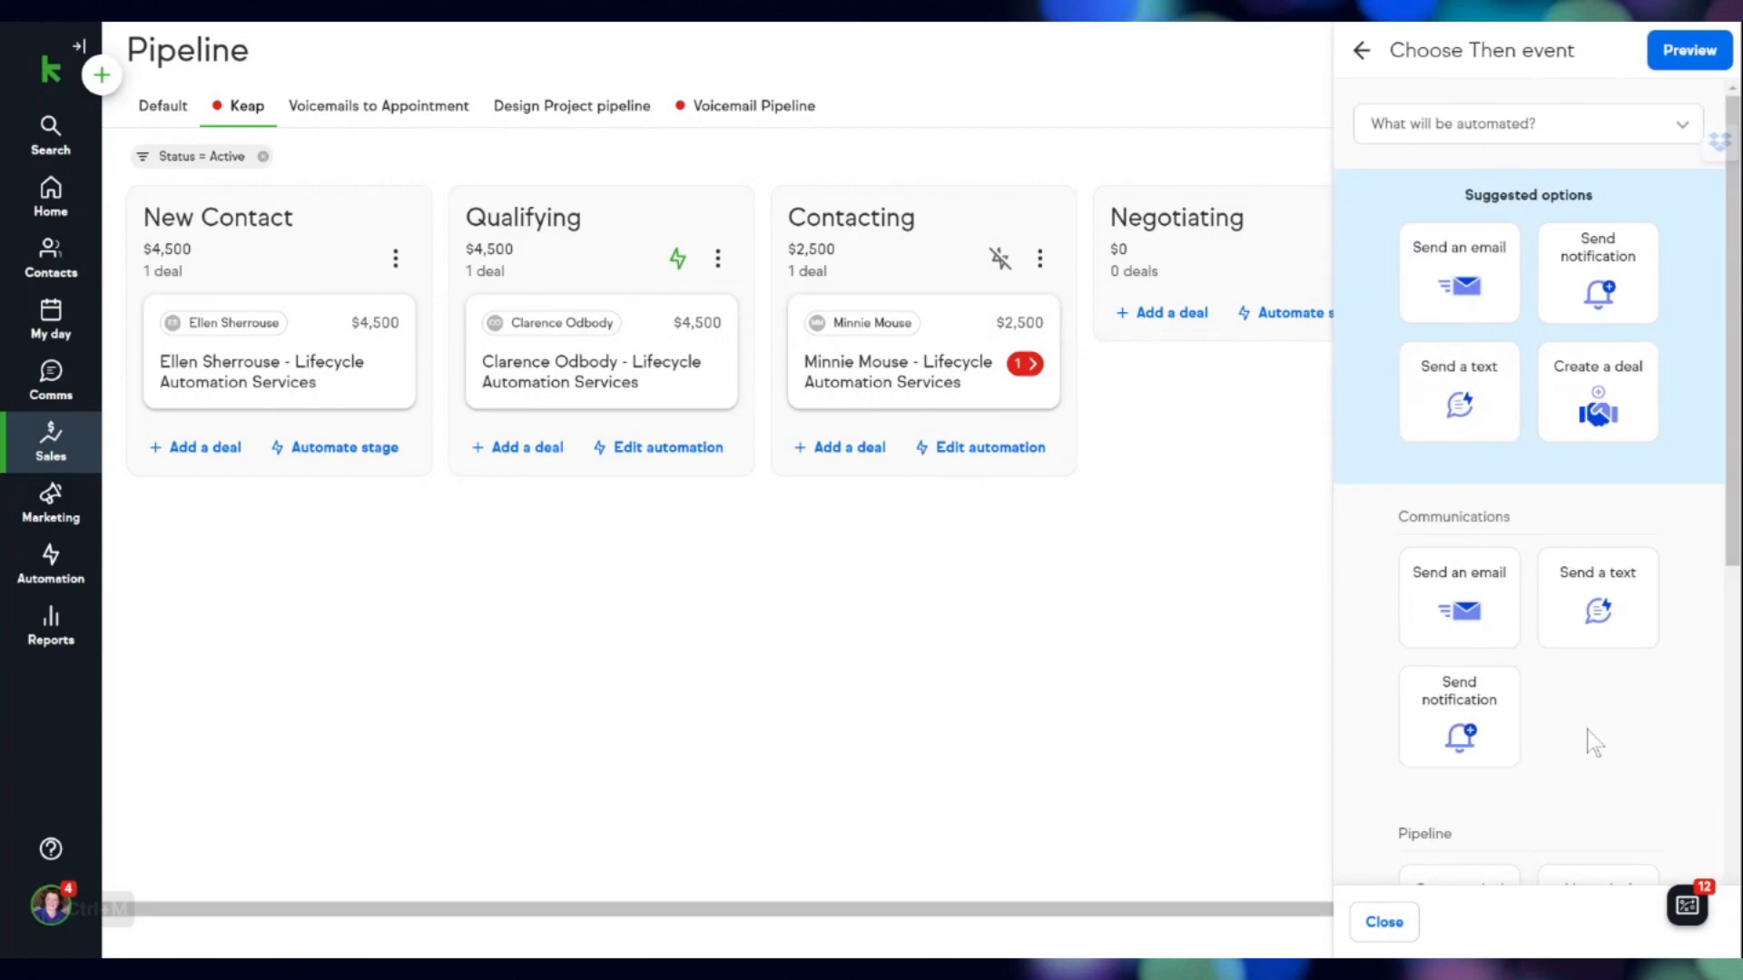
pyautogui.scroll(-6, 1590, 743)
pyautogui.scroll(-2, 1593, 744)
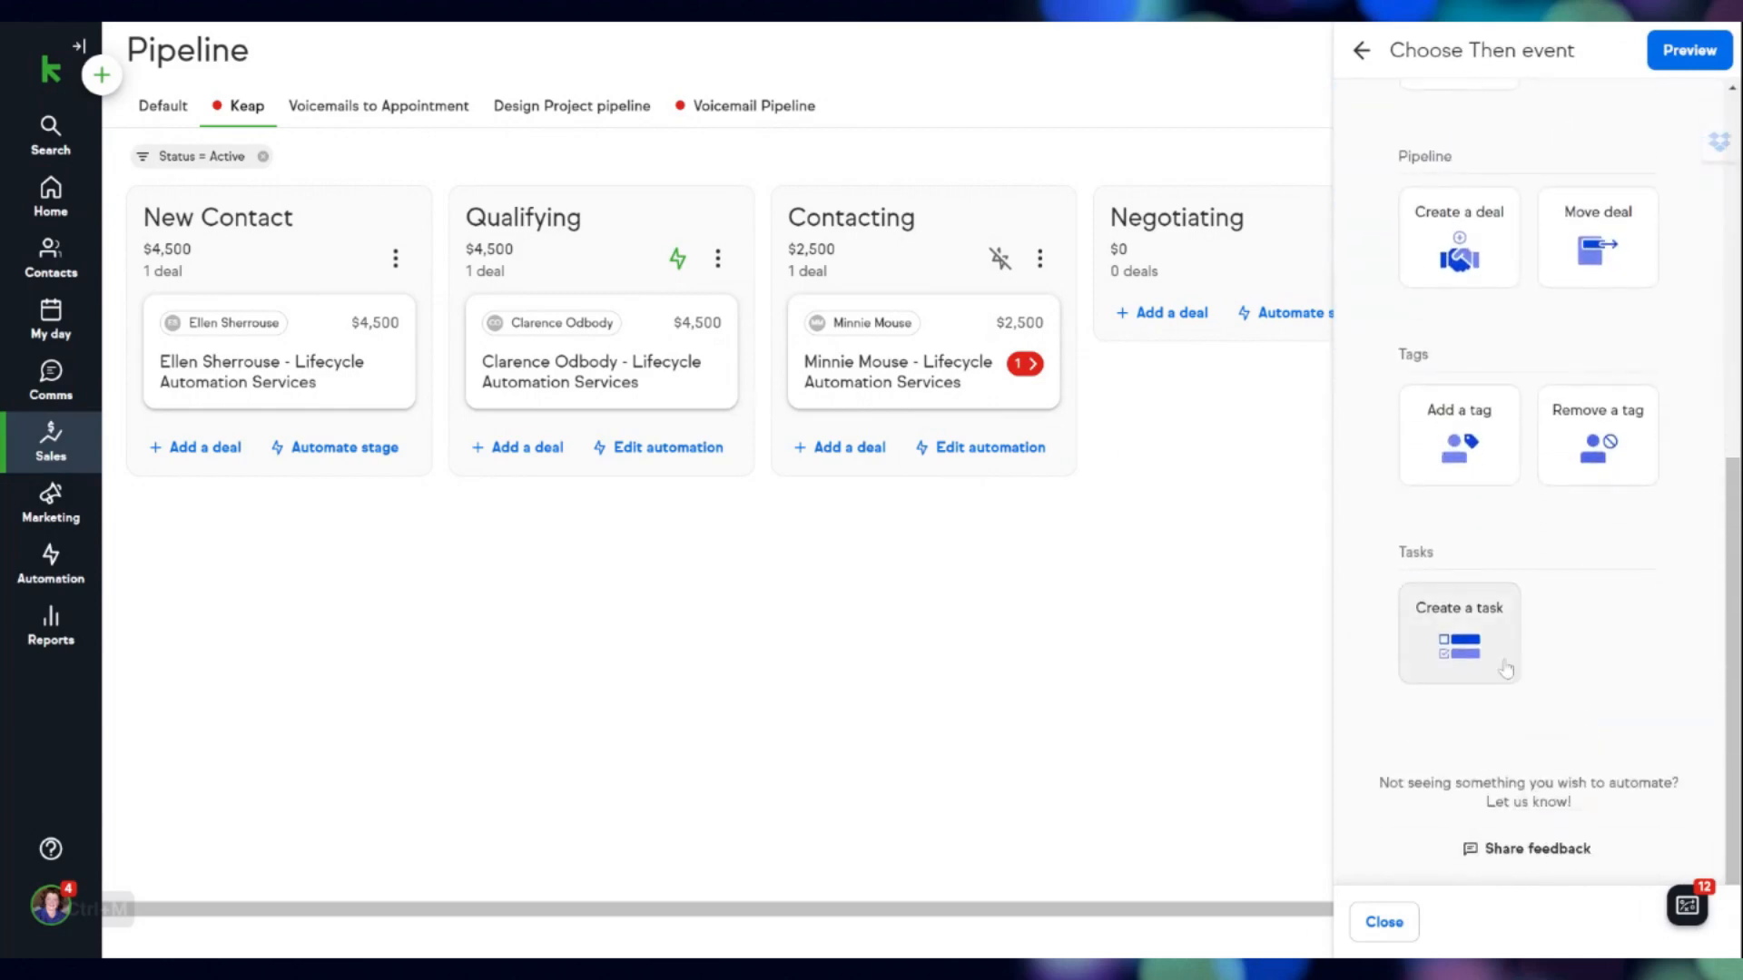
pyautogui.click(1459, 650)
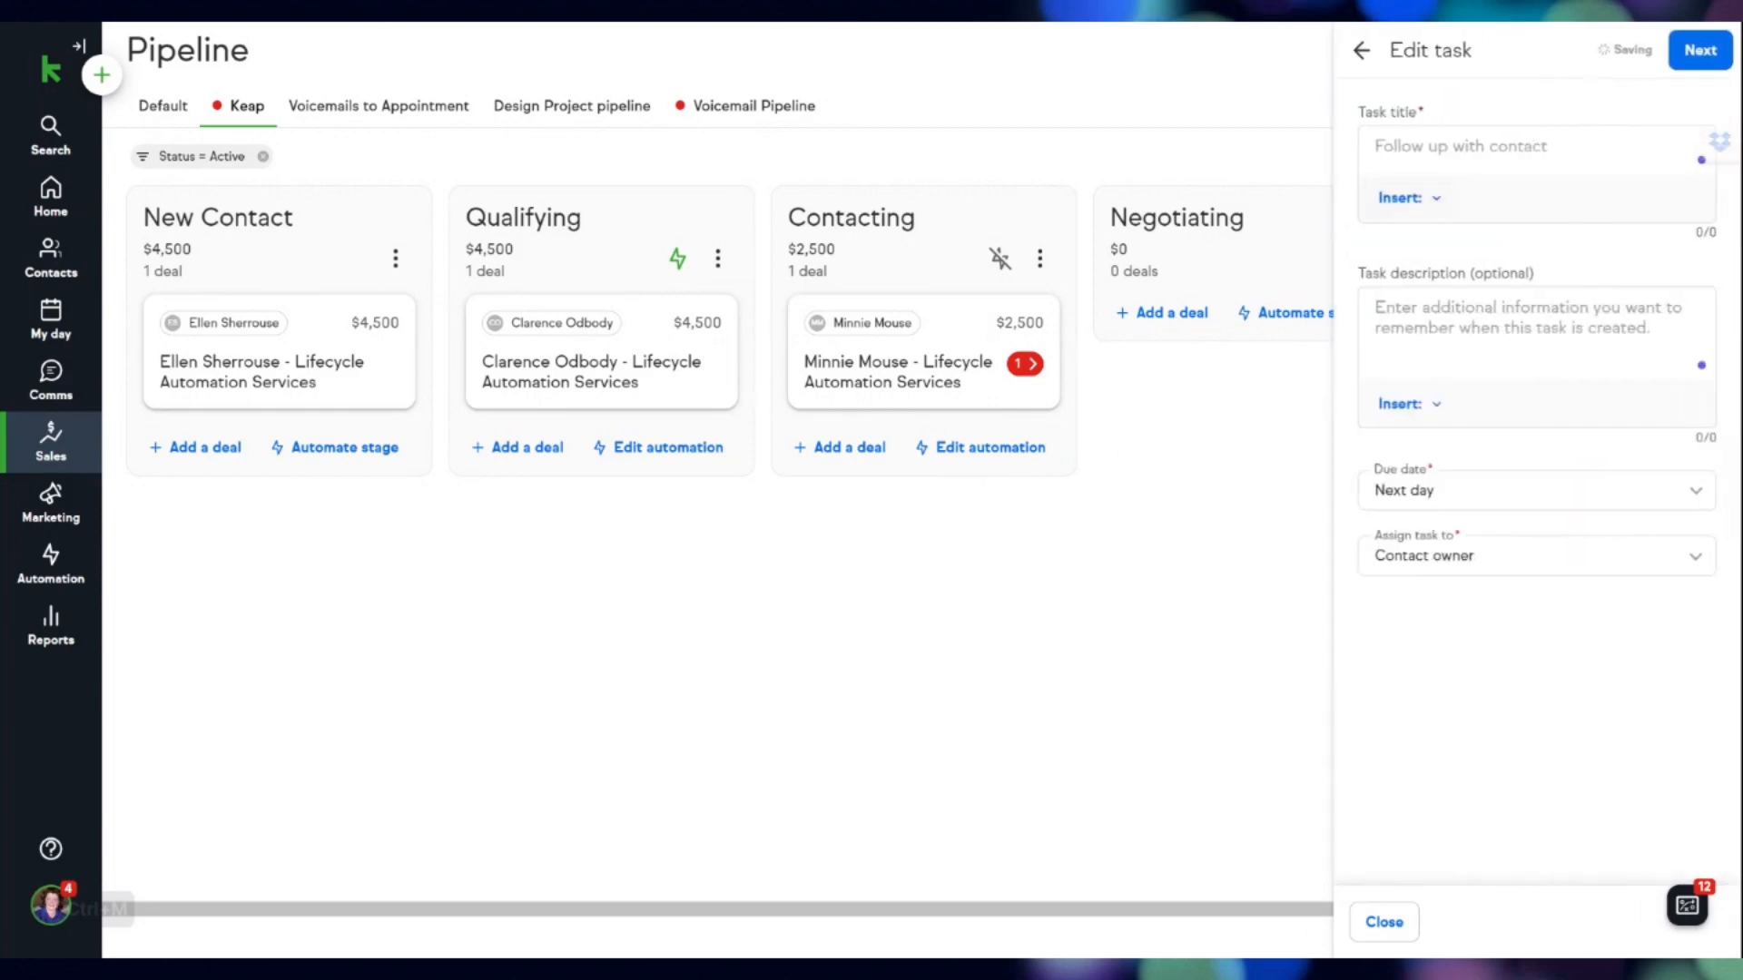
# Step: Title the task "Give [Contact first name] [Contact last name] a call." using merge fields for both name parts
pyautogui.click(1460, 147)
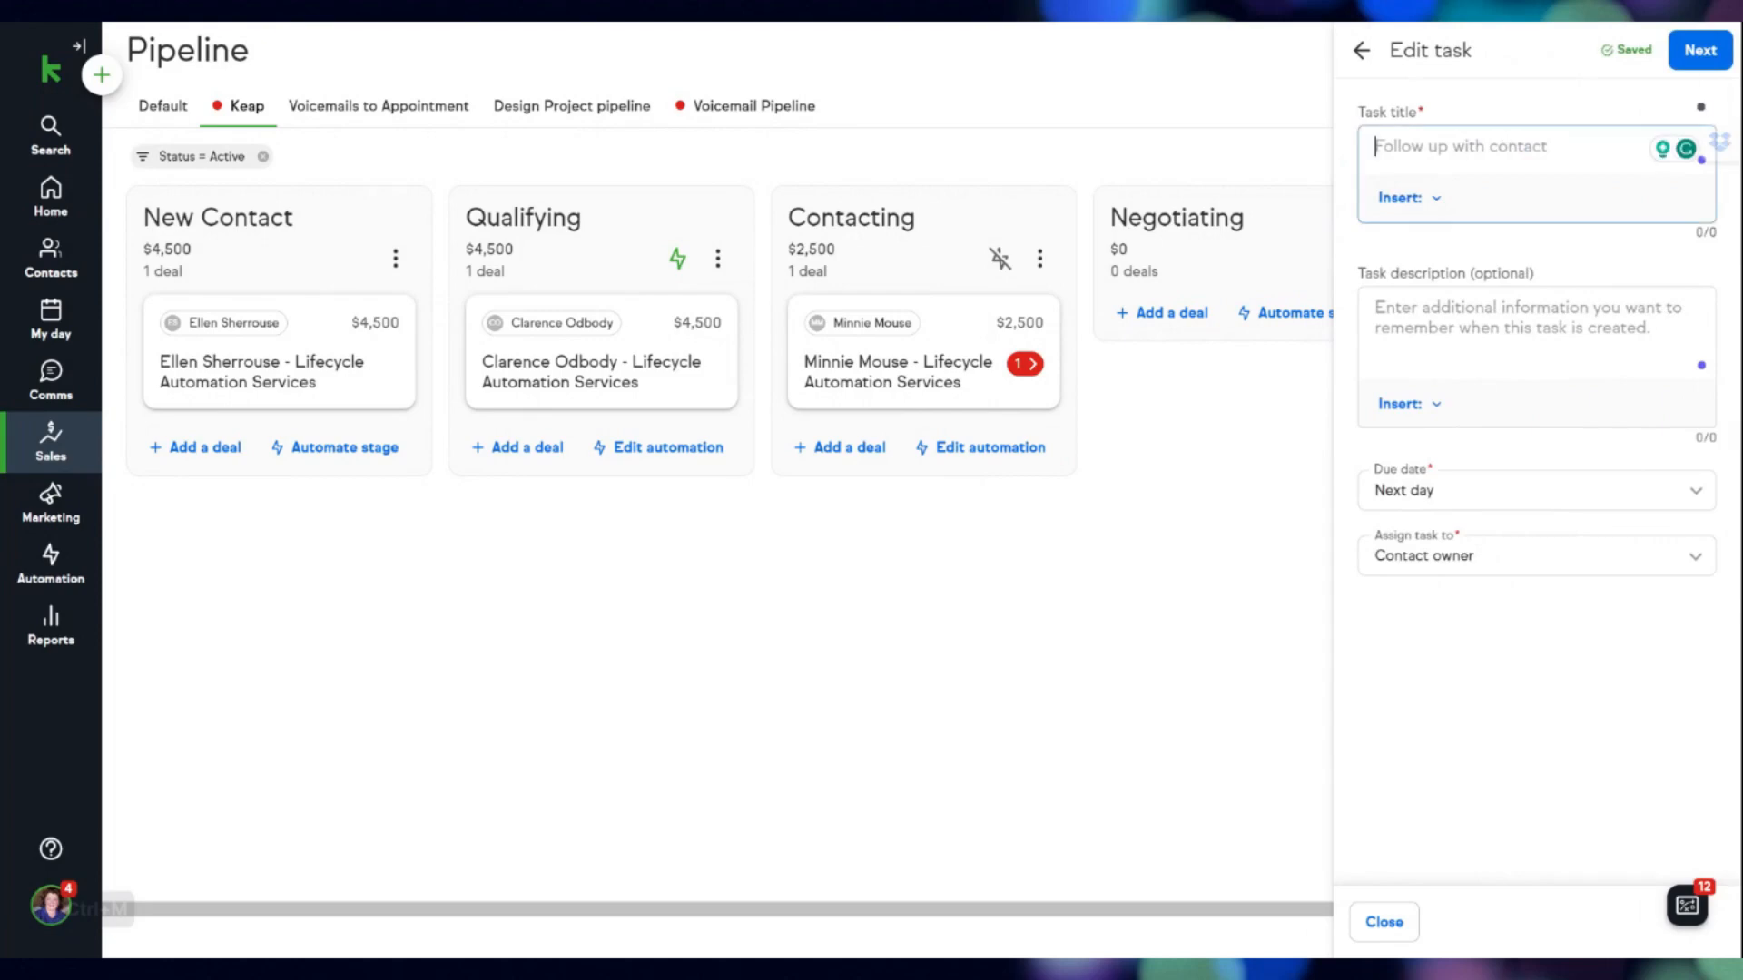
pyautogui.write('Give')
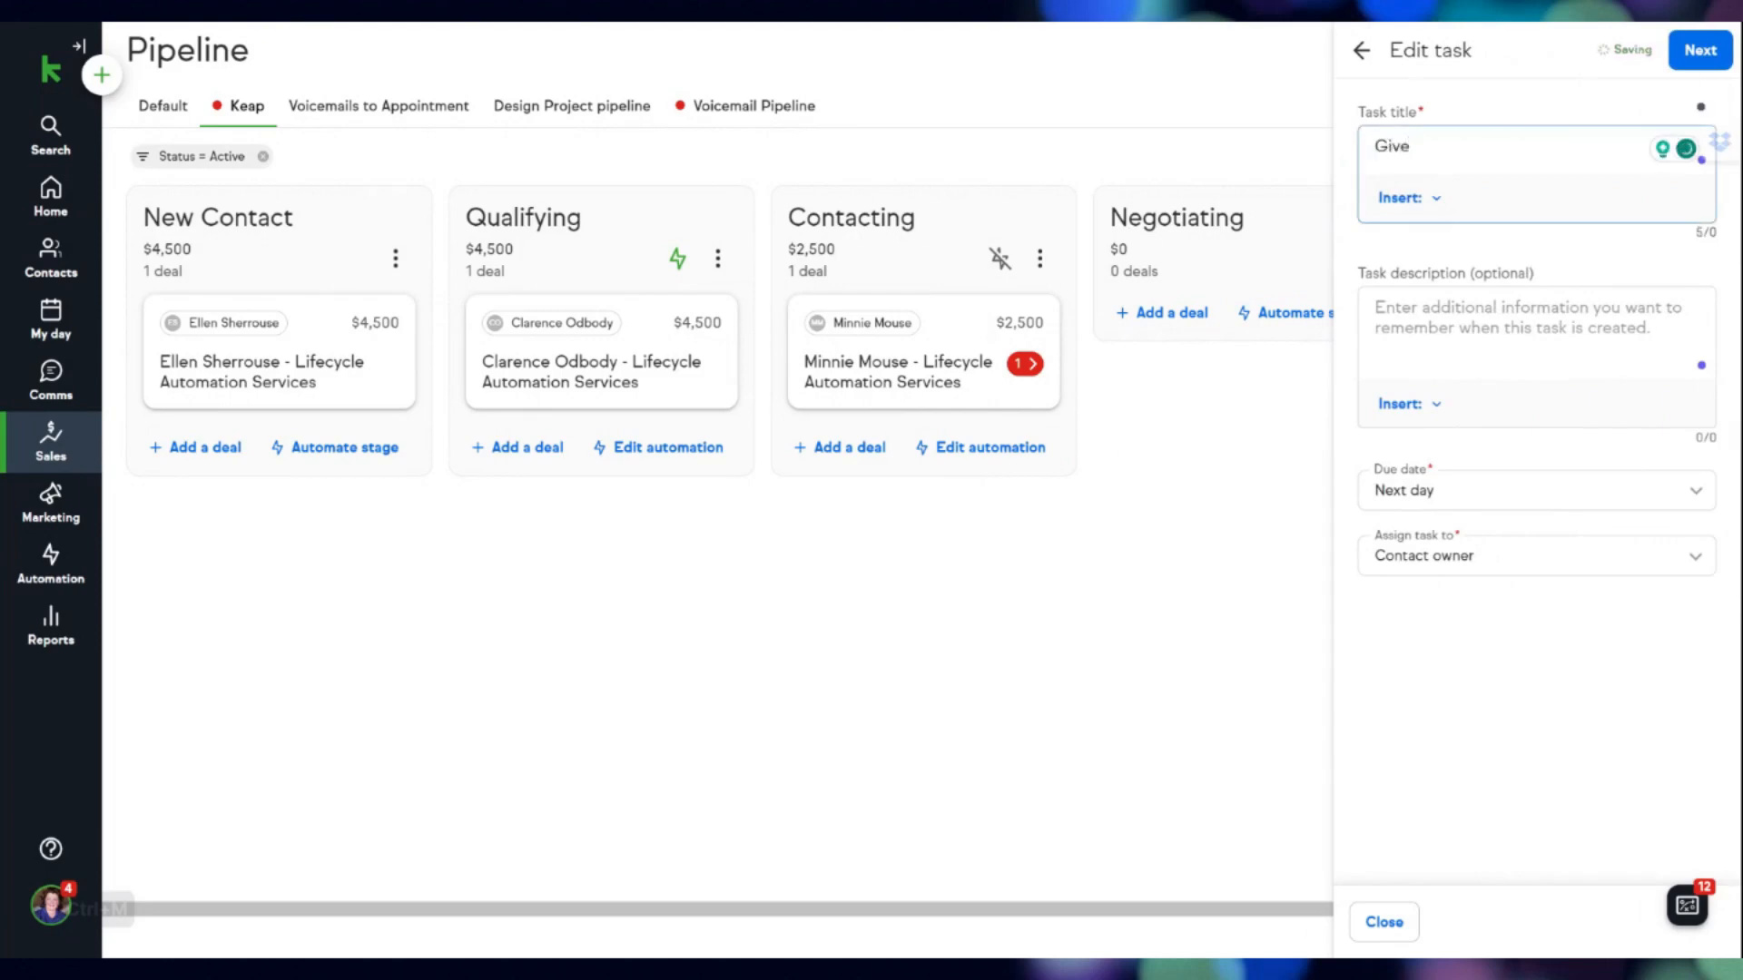
pyautogui.click(1416, 199)
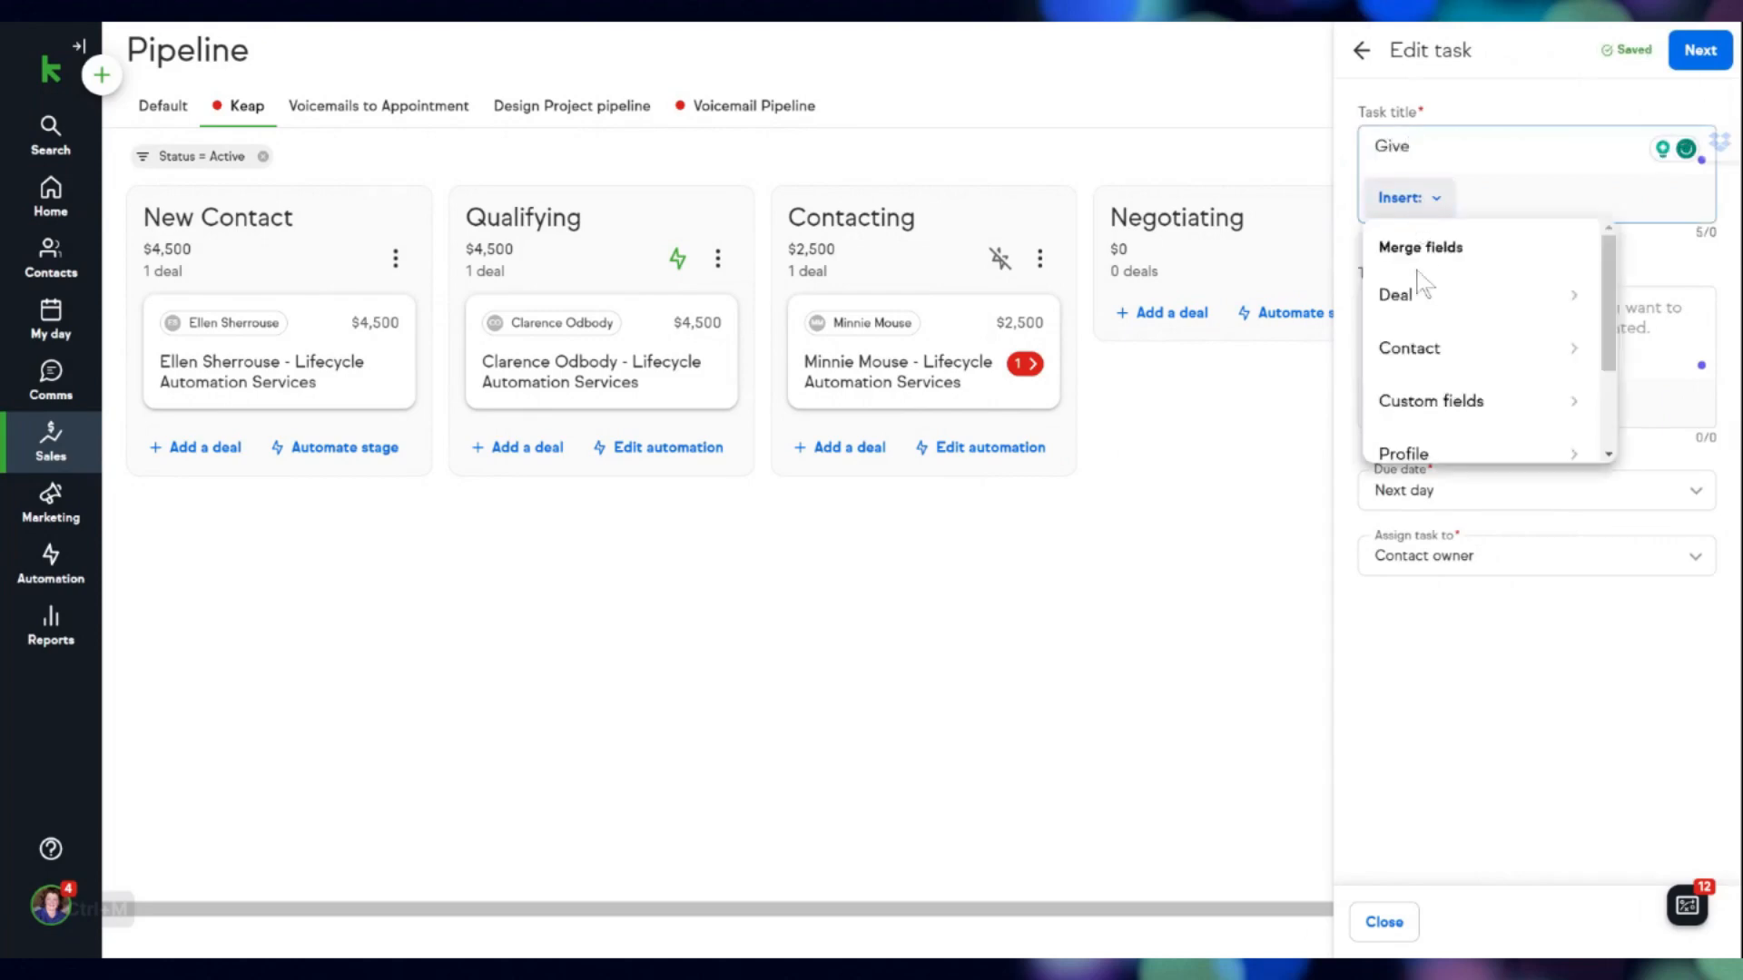
pyautogui.click(1429, 349)
pyautogui.click(1430, 309)
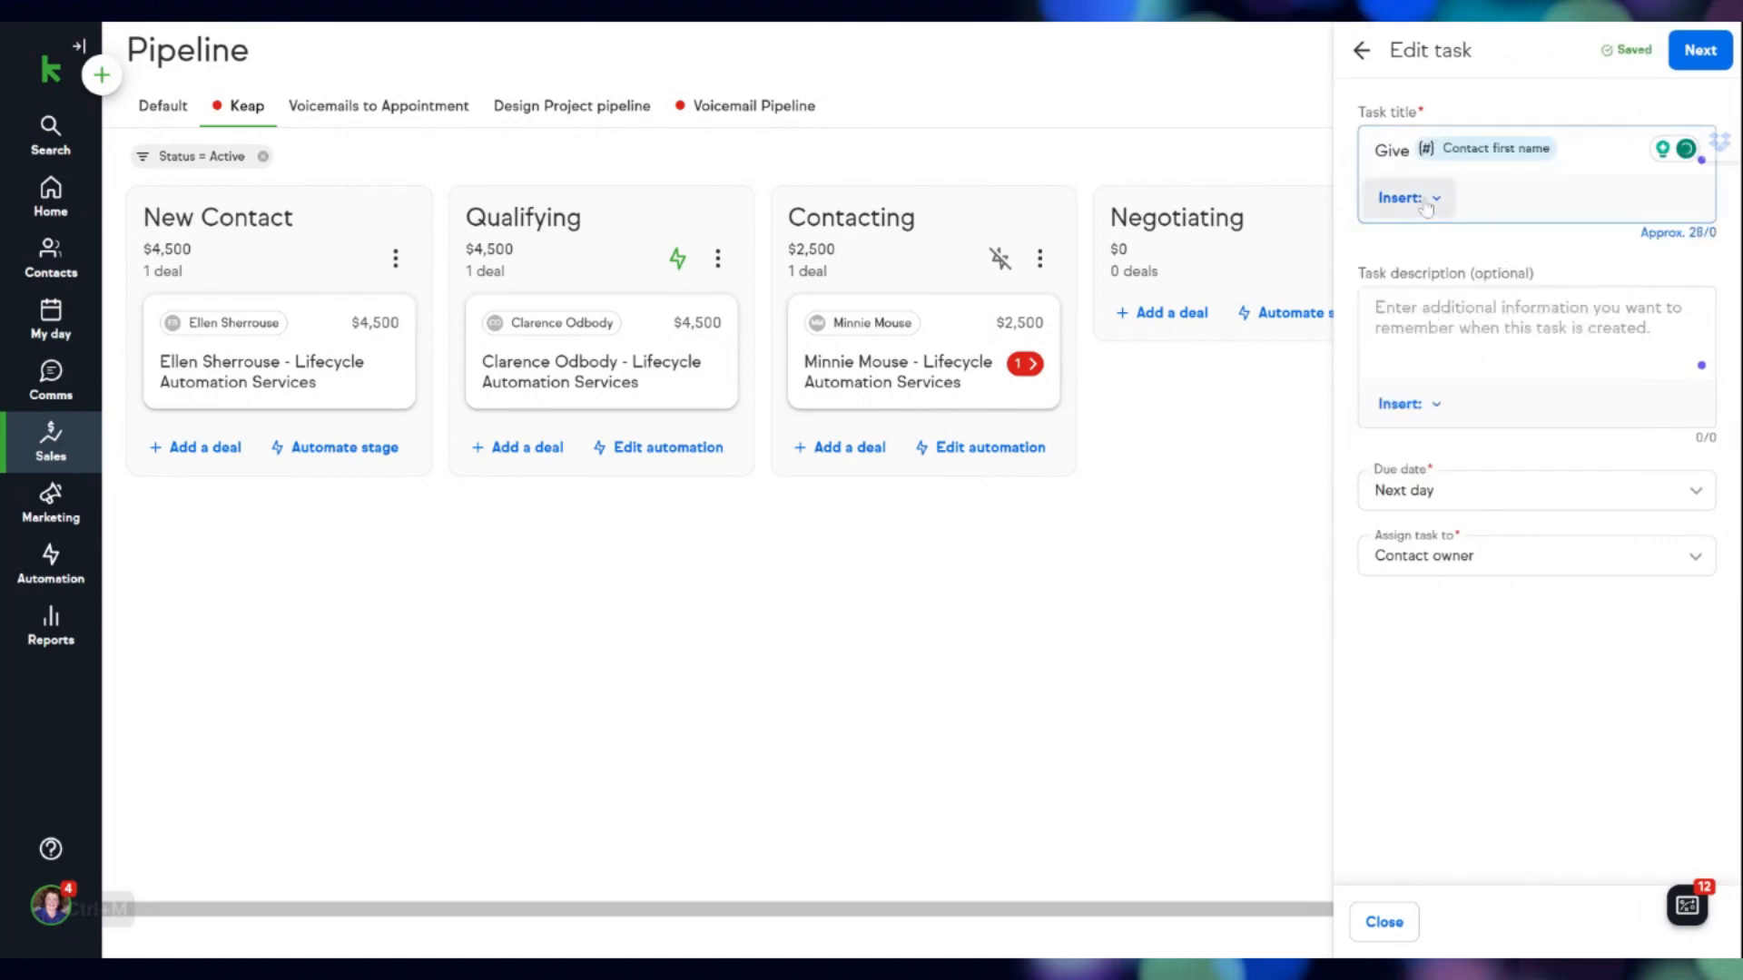
pyautogui.click(1425, 198)
pyautogui.click(1455, 351)
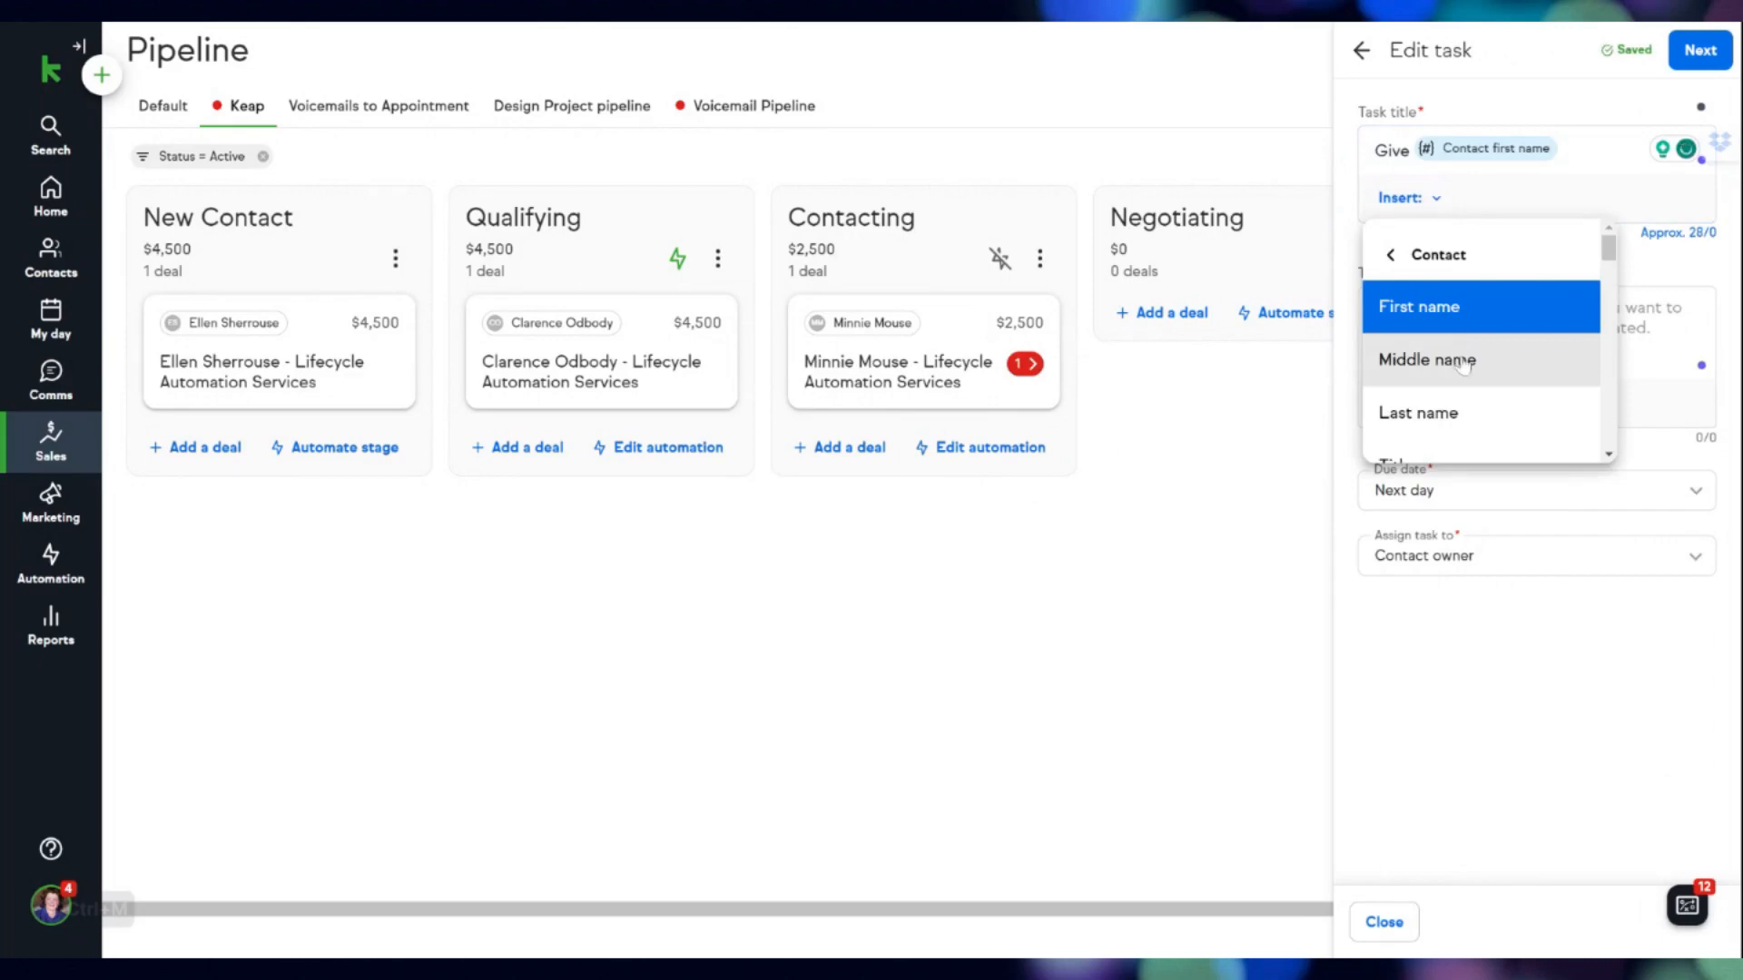
pyautogui.click(1464, 412)
pyautogui.write('a call.')
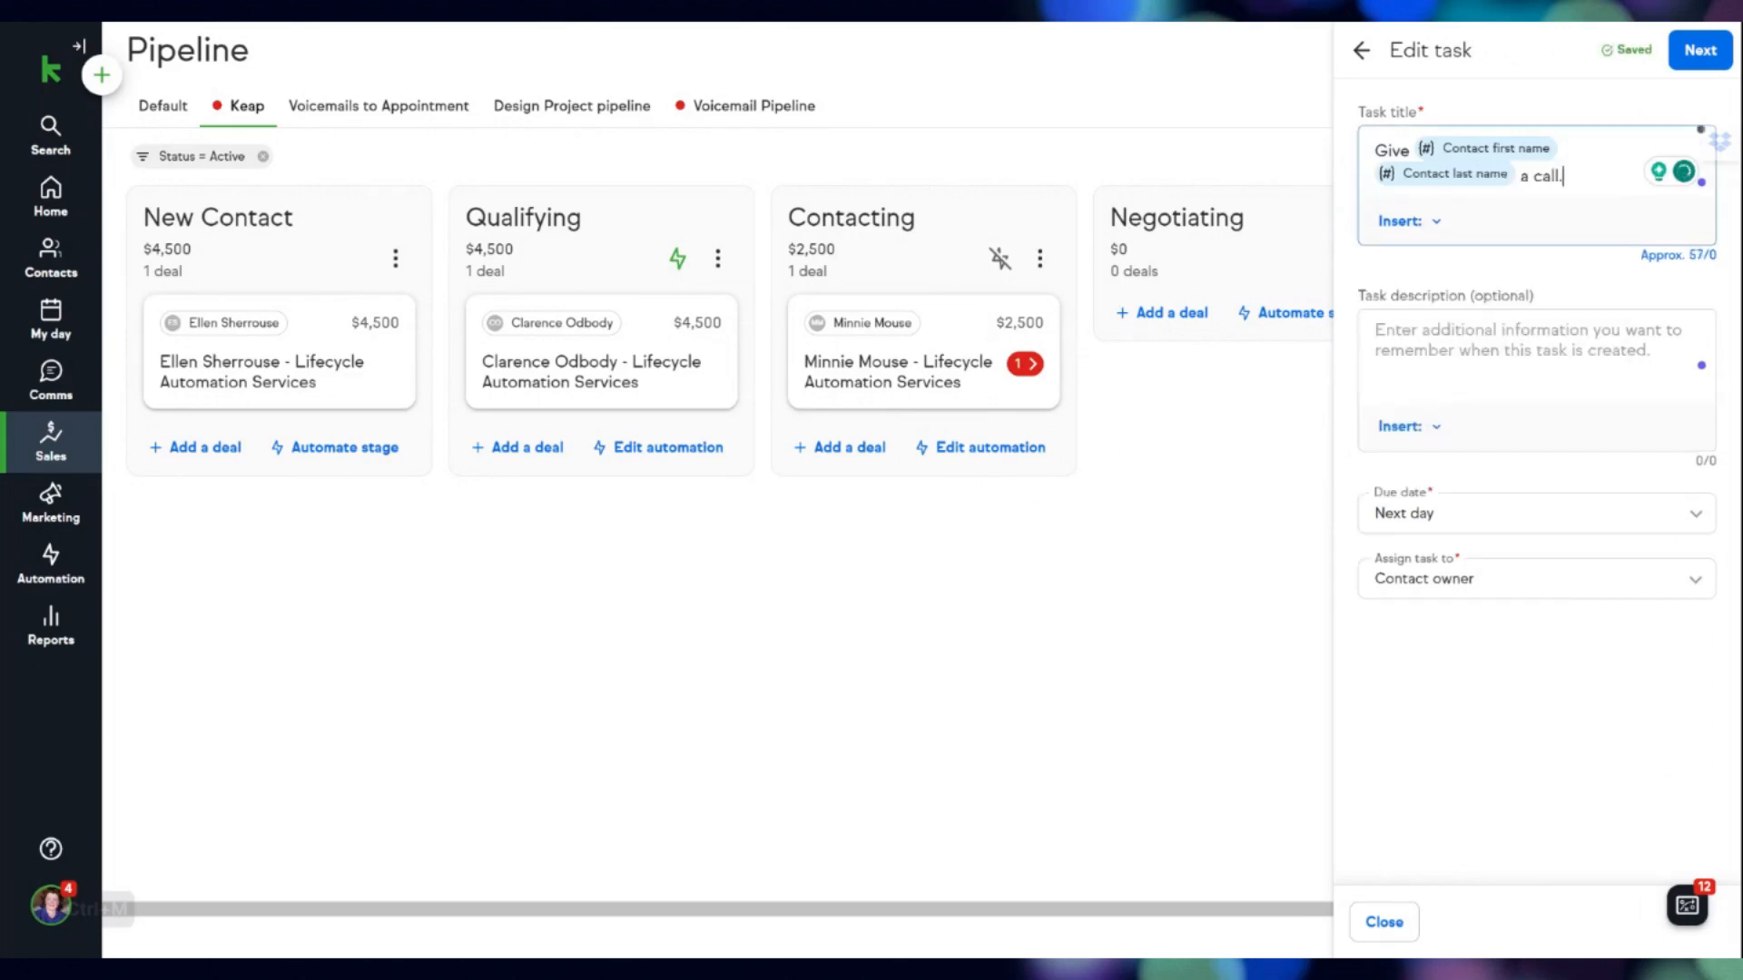
# Step: Describe the task as "This contact is in our Keap Services Pipeline." plus a "Call:" line with the contact's first and last name merge fields
pyautogui.click(1376, 330)
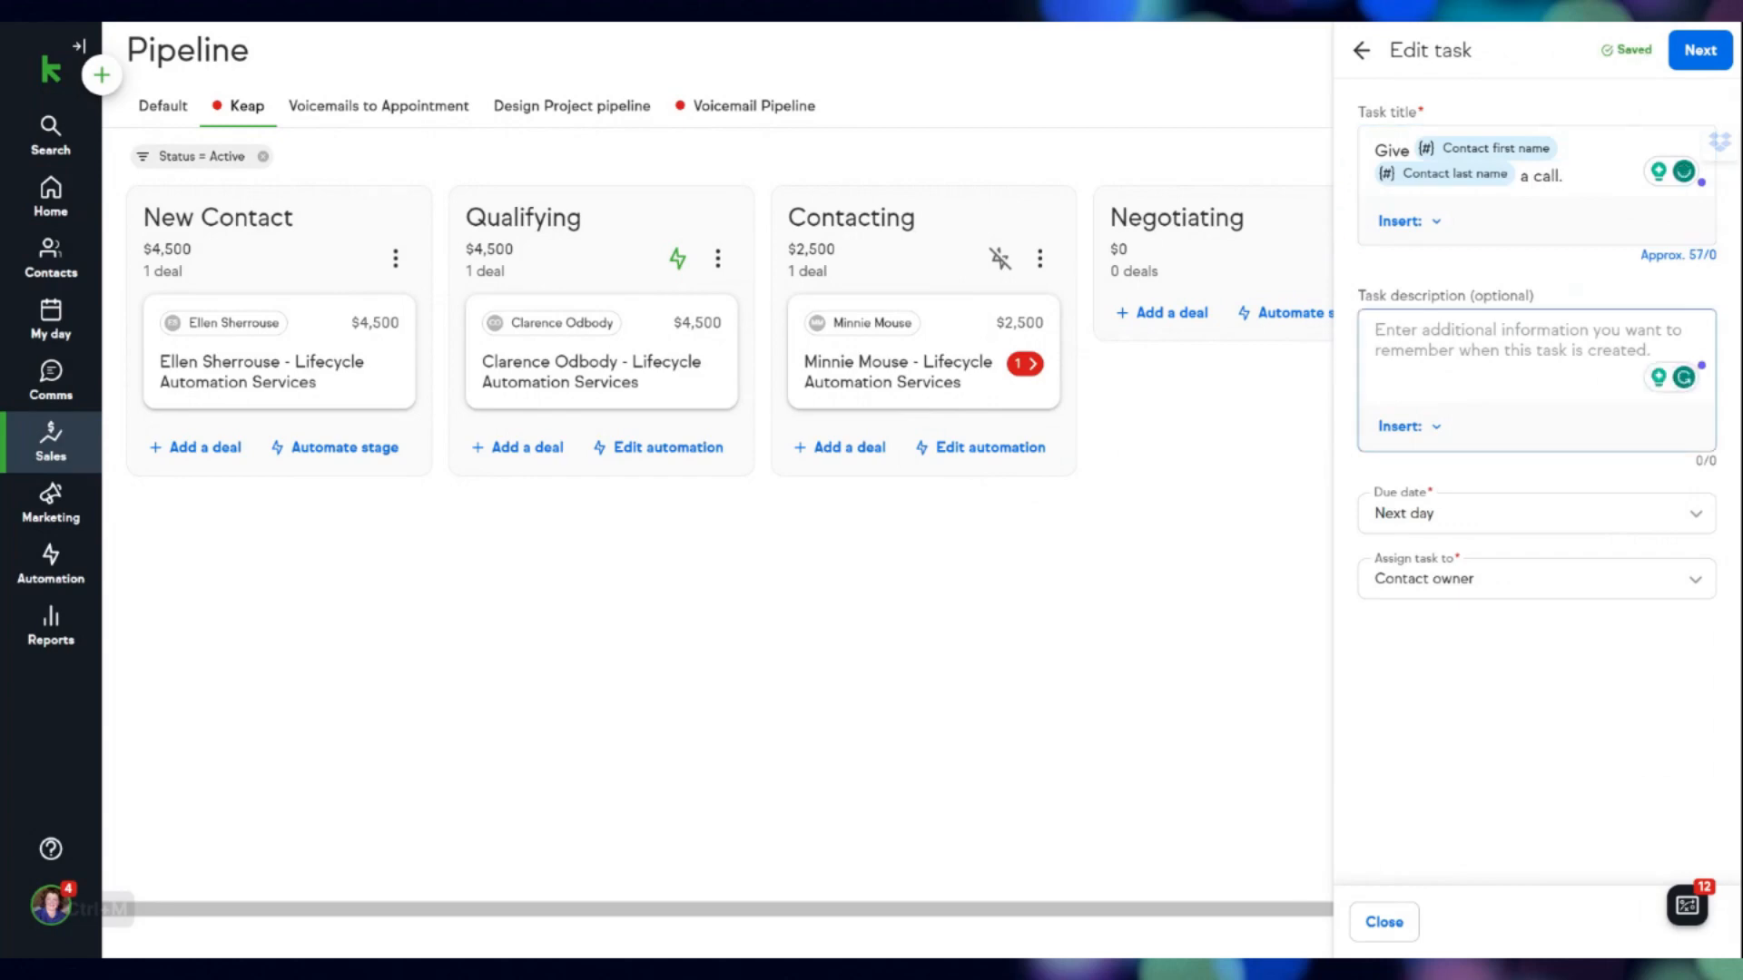
pyautogui.write('This contact is in our Keap Services Pipeline.')
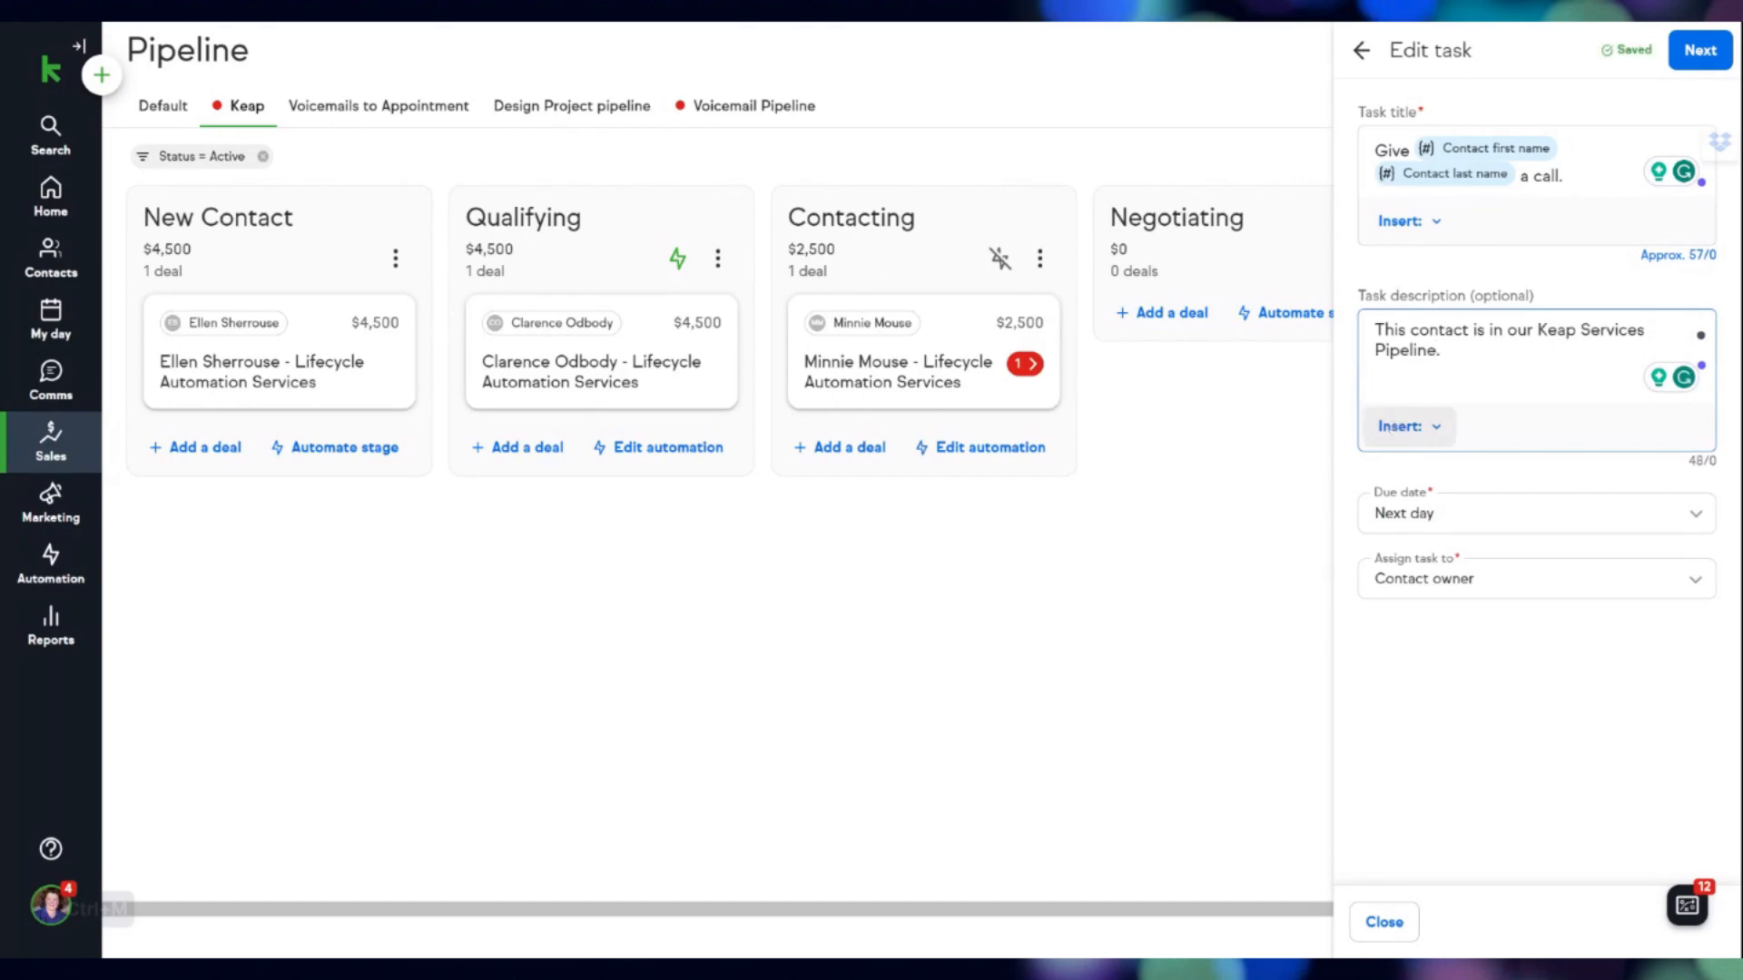
pyautogui.press('Return')
pyautogui.press('Return')
pyautogui.write('Call:')
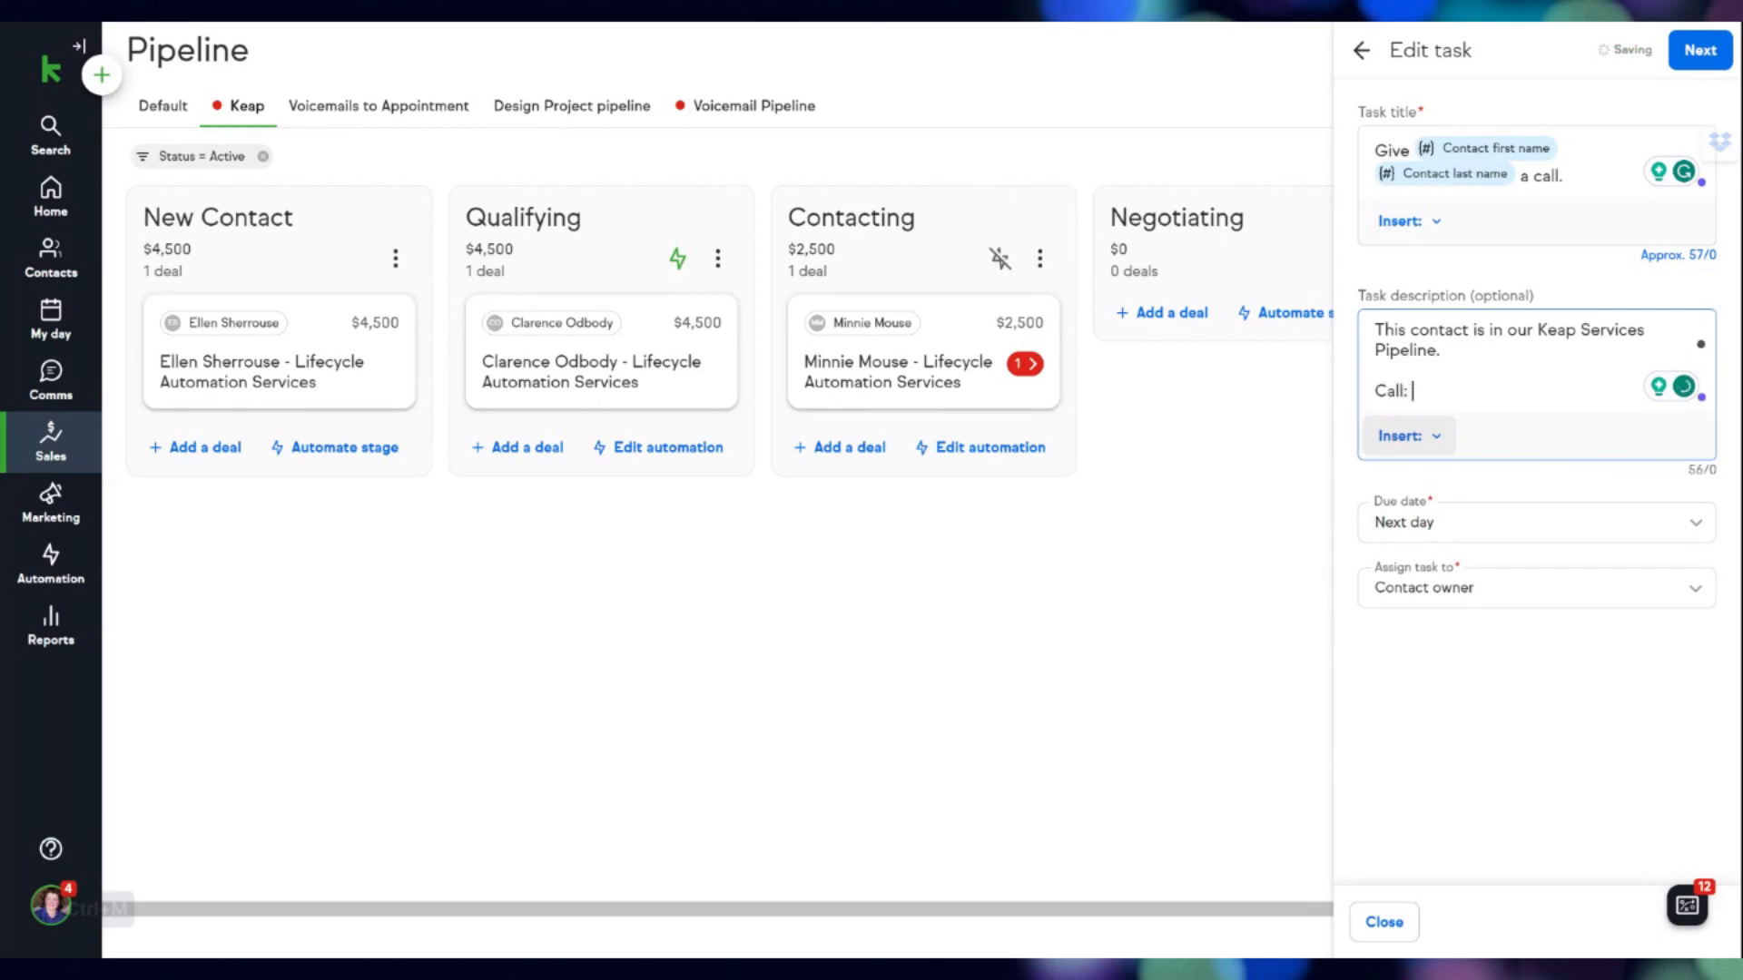
pyautogui.click(1403, 438)
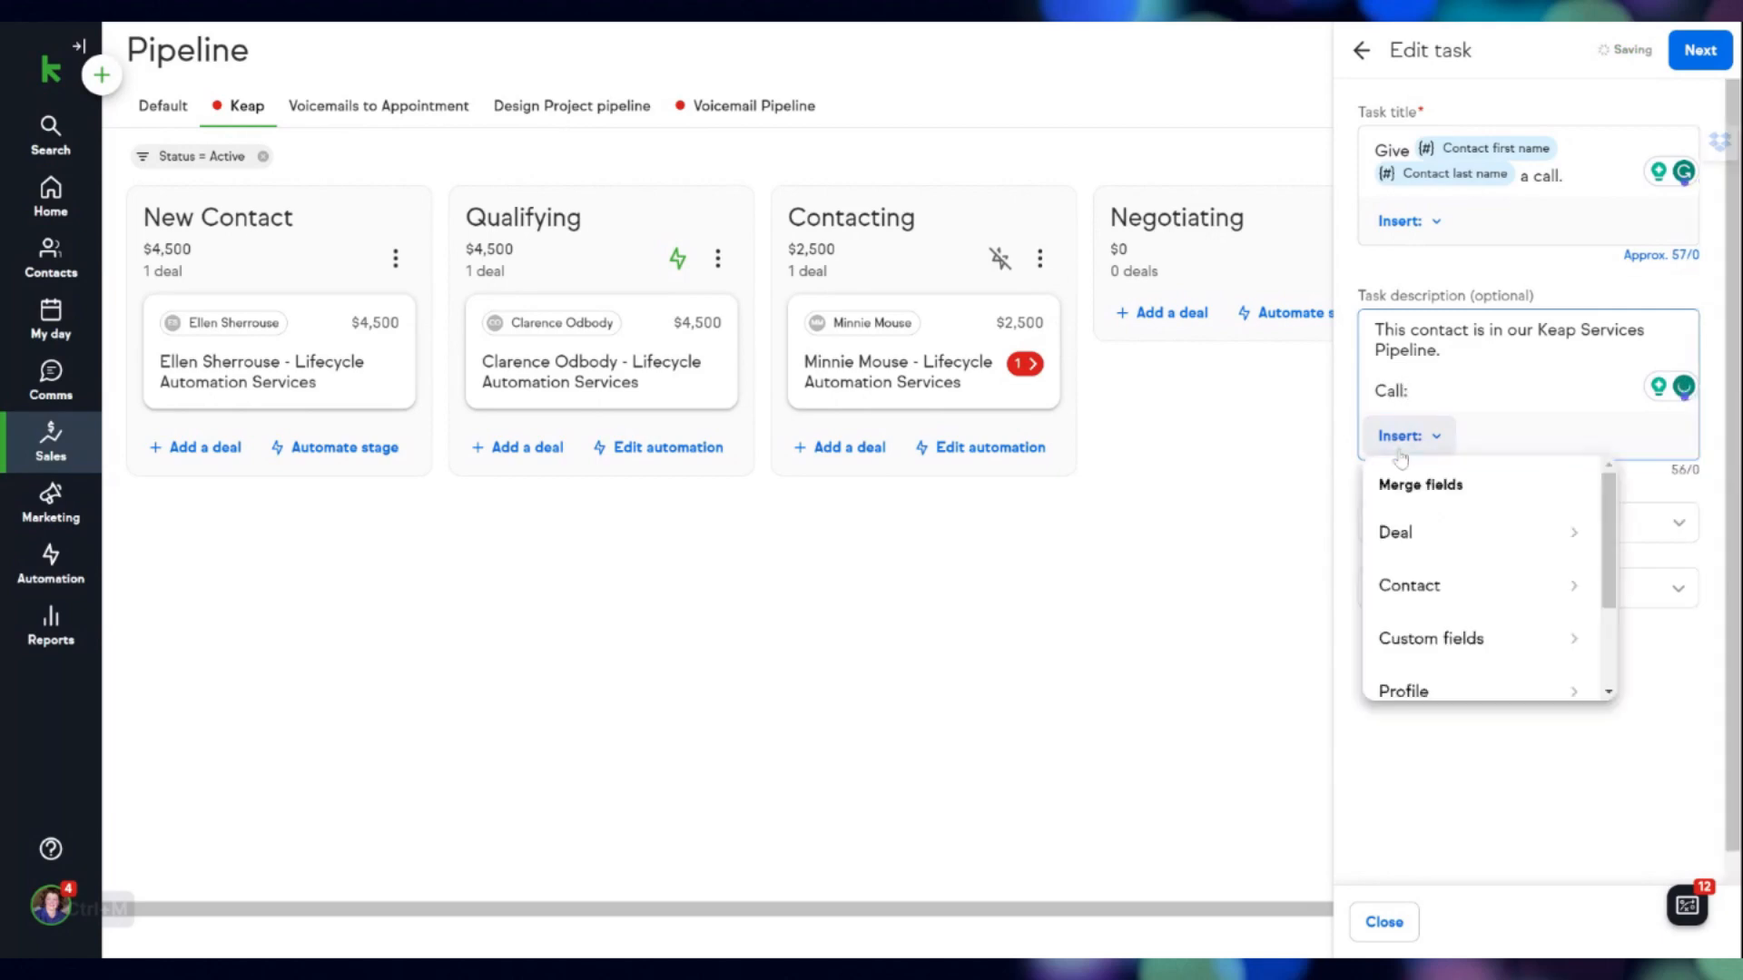
pyautogui.click(1413, 587)
pyautogui.click(1405, 548)
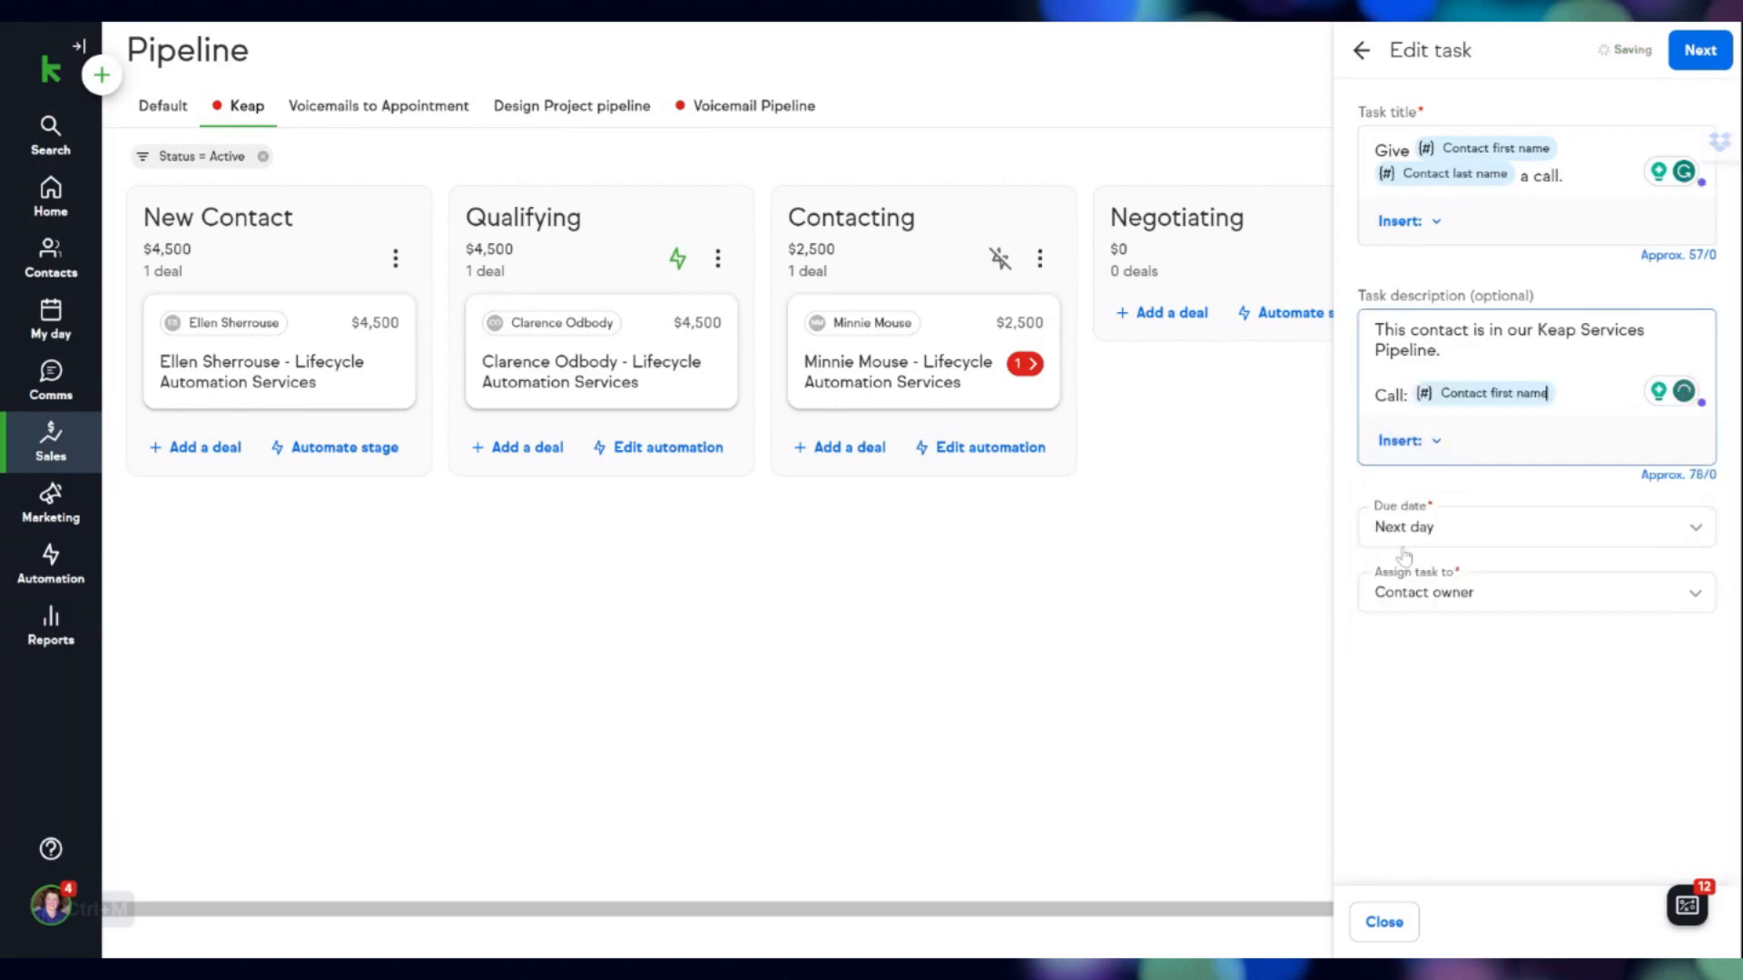
pyautogui.click(1407, 442)
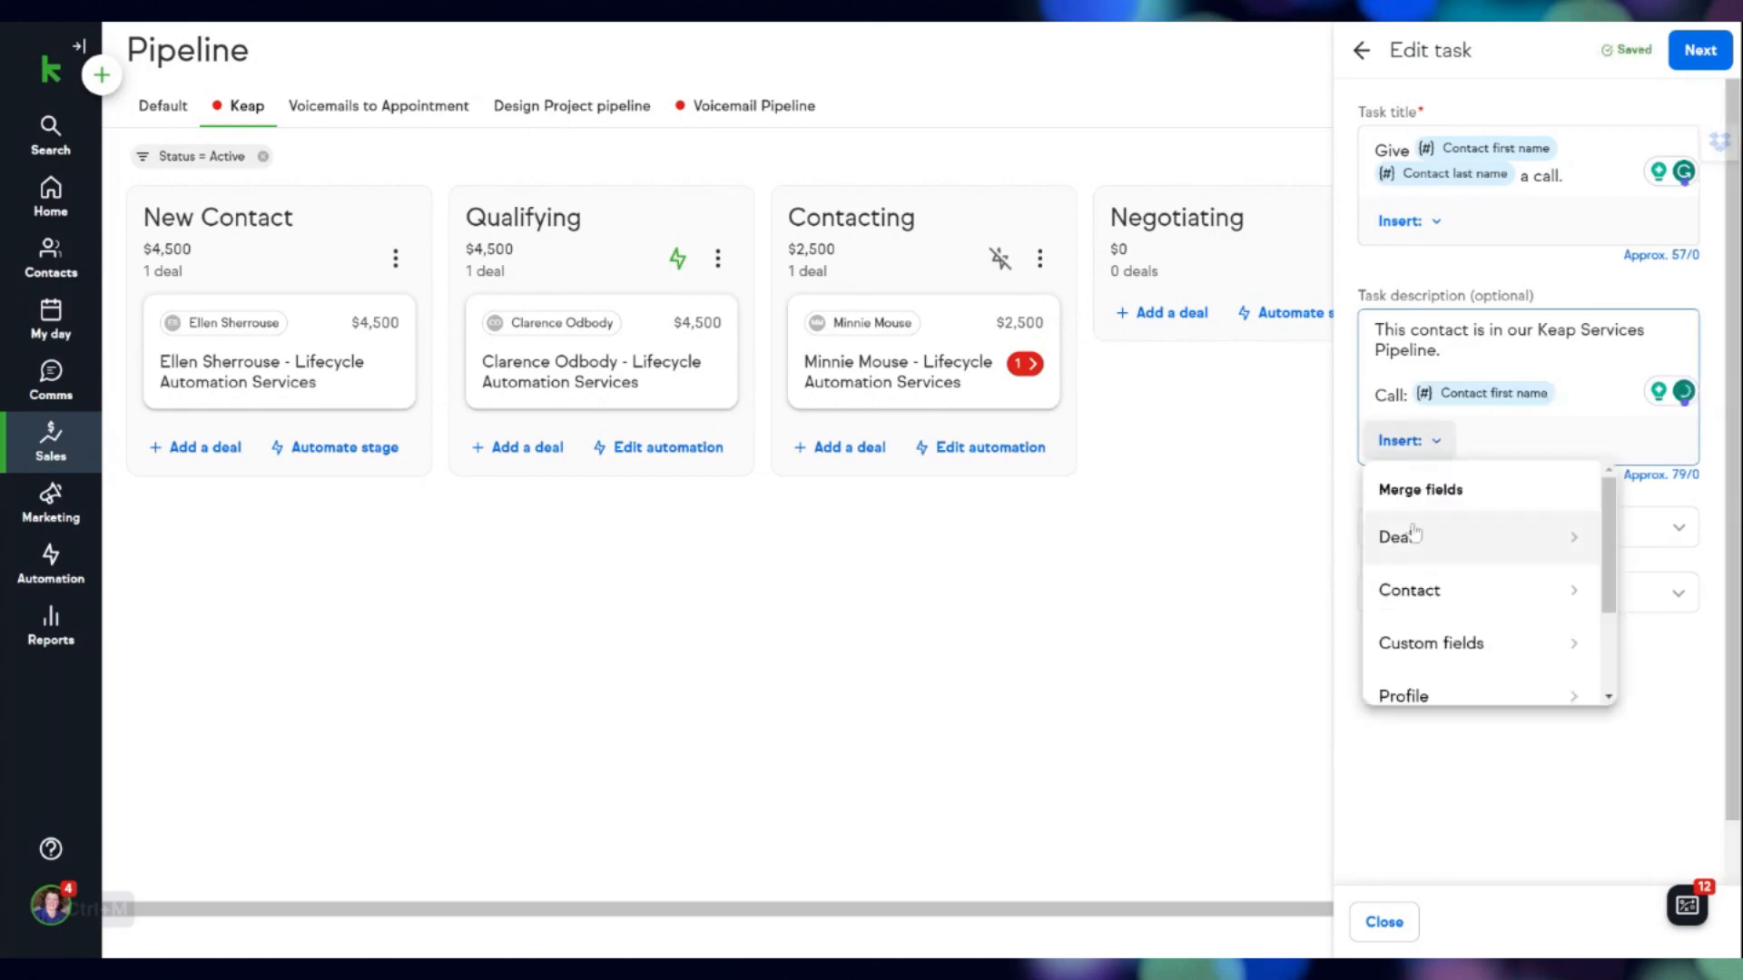
pyautogui.click(1414, 590)
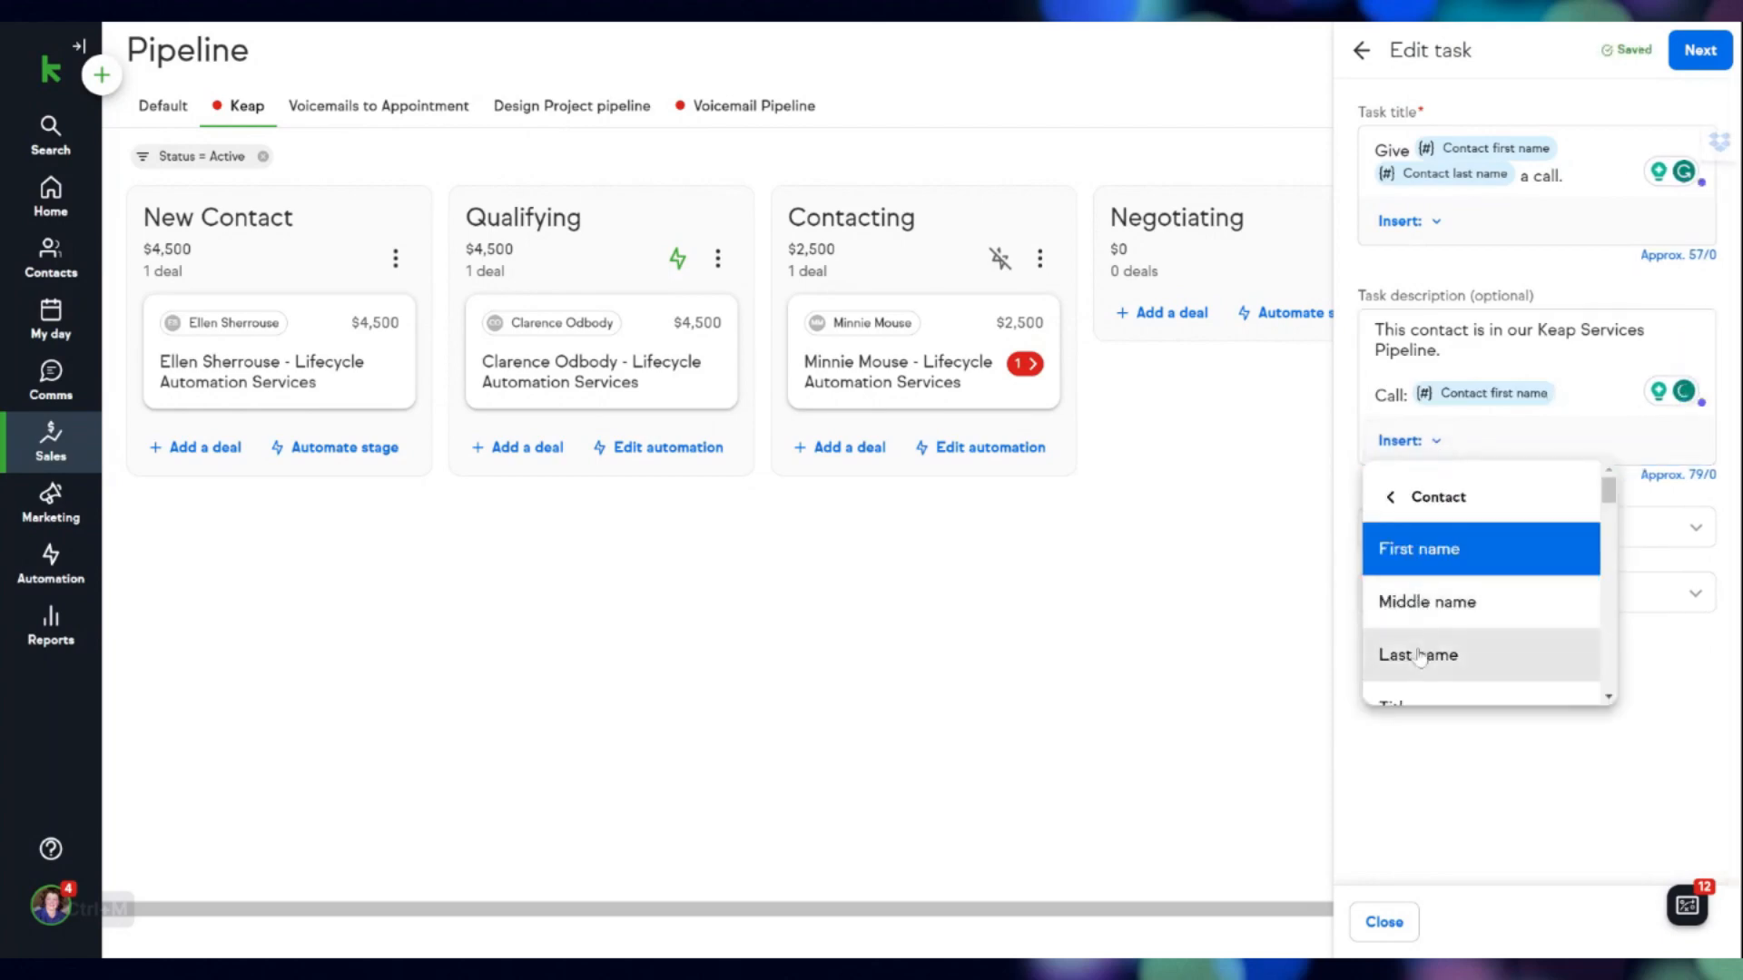
pyautogui.click(1419, 655)
# Step: Add a "Phone:" line with the Contact phone merge field to the task description
pyautogui.press('Return')
pyautogui.write('Phone:')
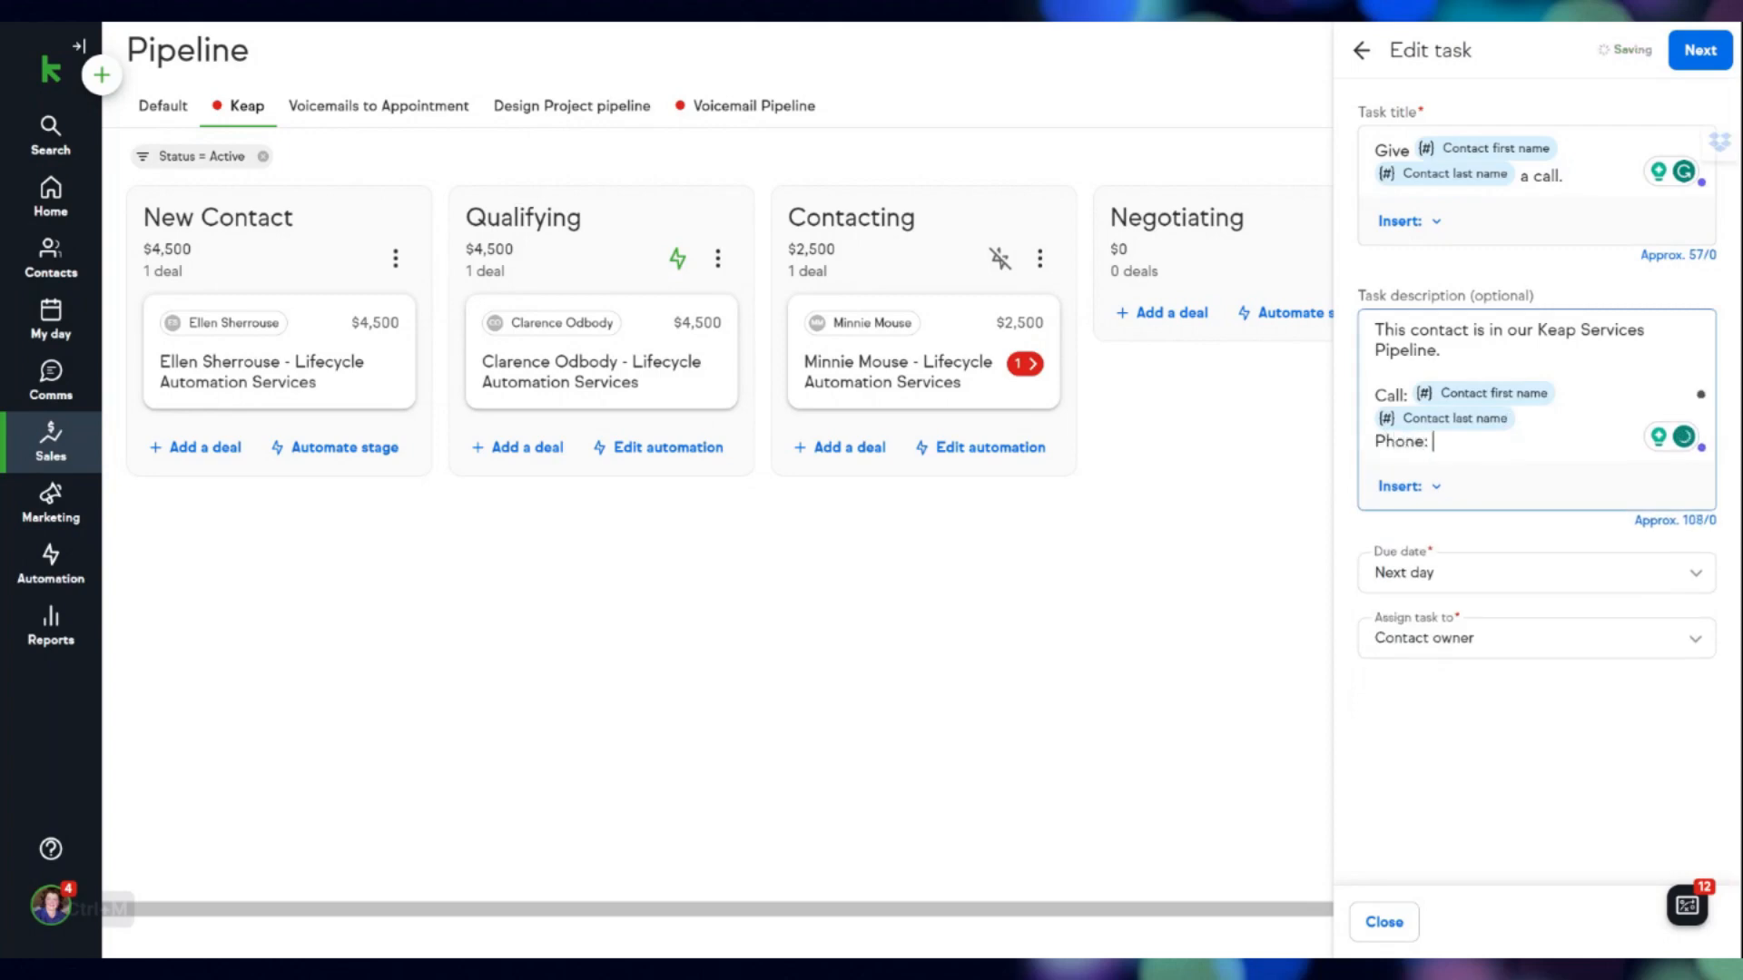
pyautogui.click(1409, 487)
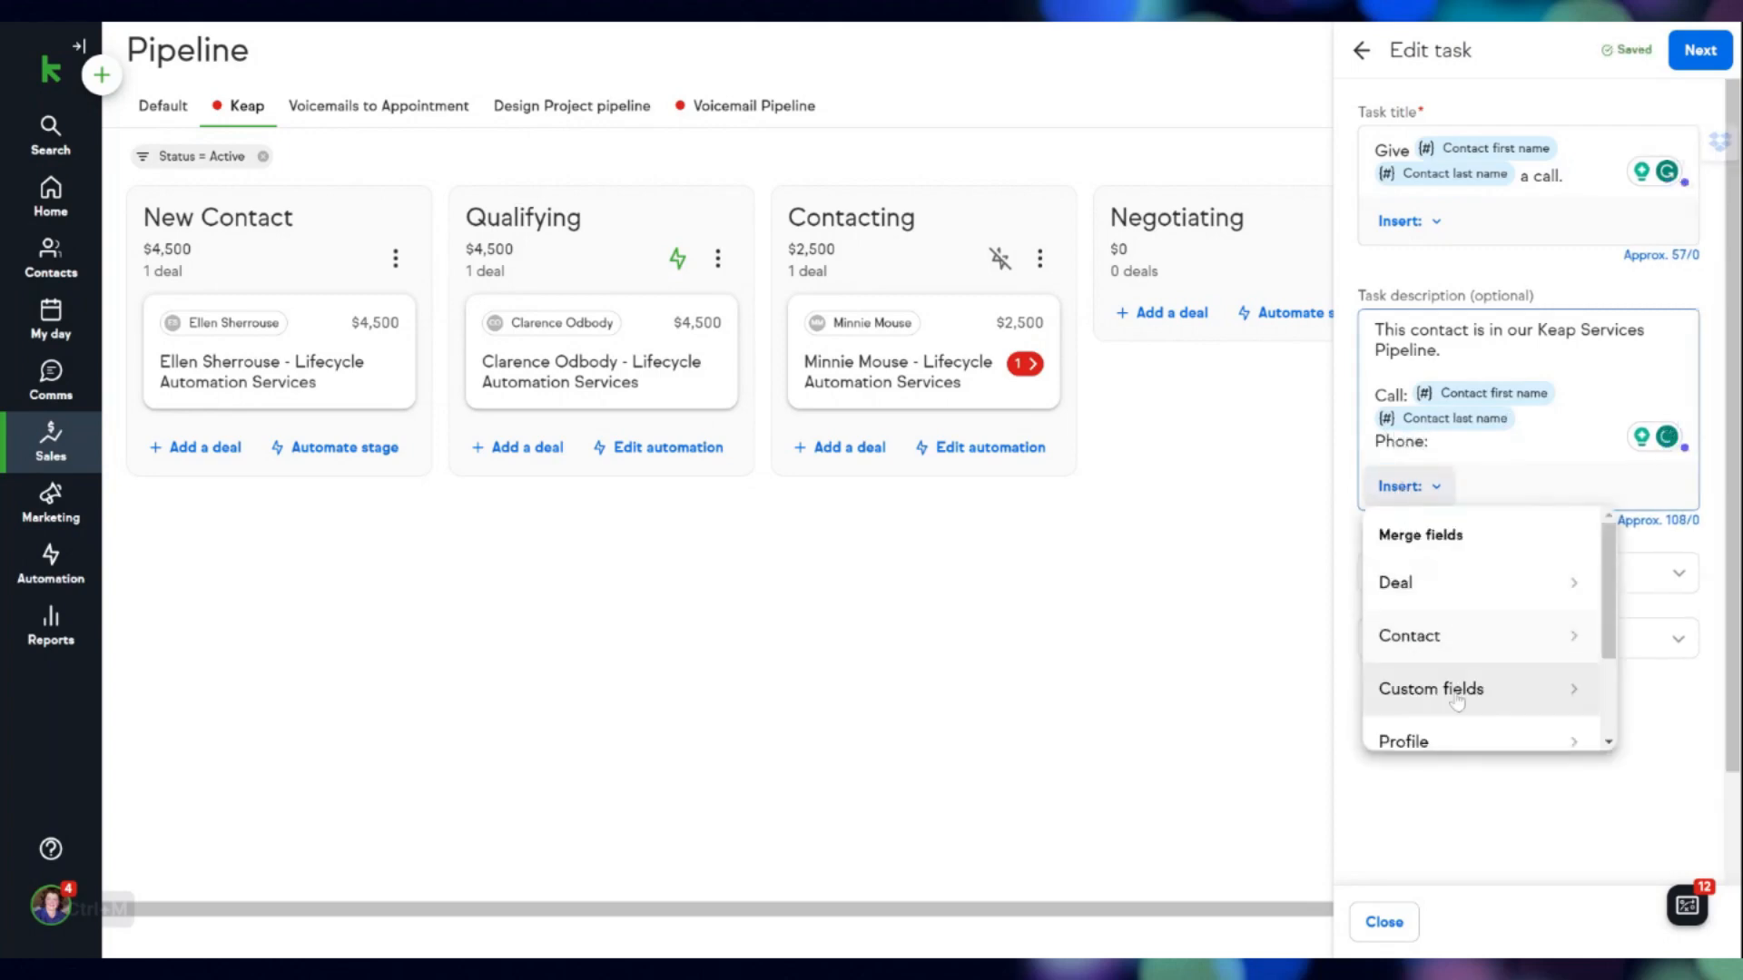
pyautogui.click(1444, 635)
pyautogui.scroll(-1, 1452, 642)
pyautogui.scroll(-5, 1451, 643)
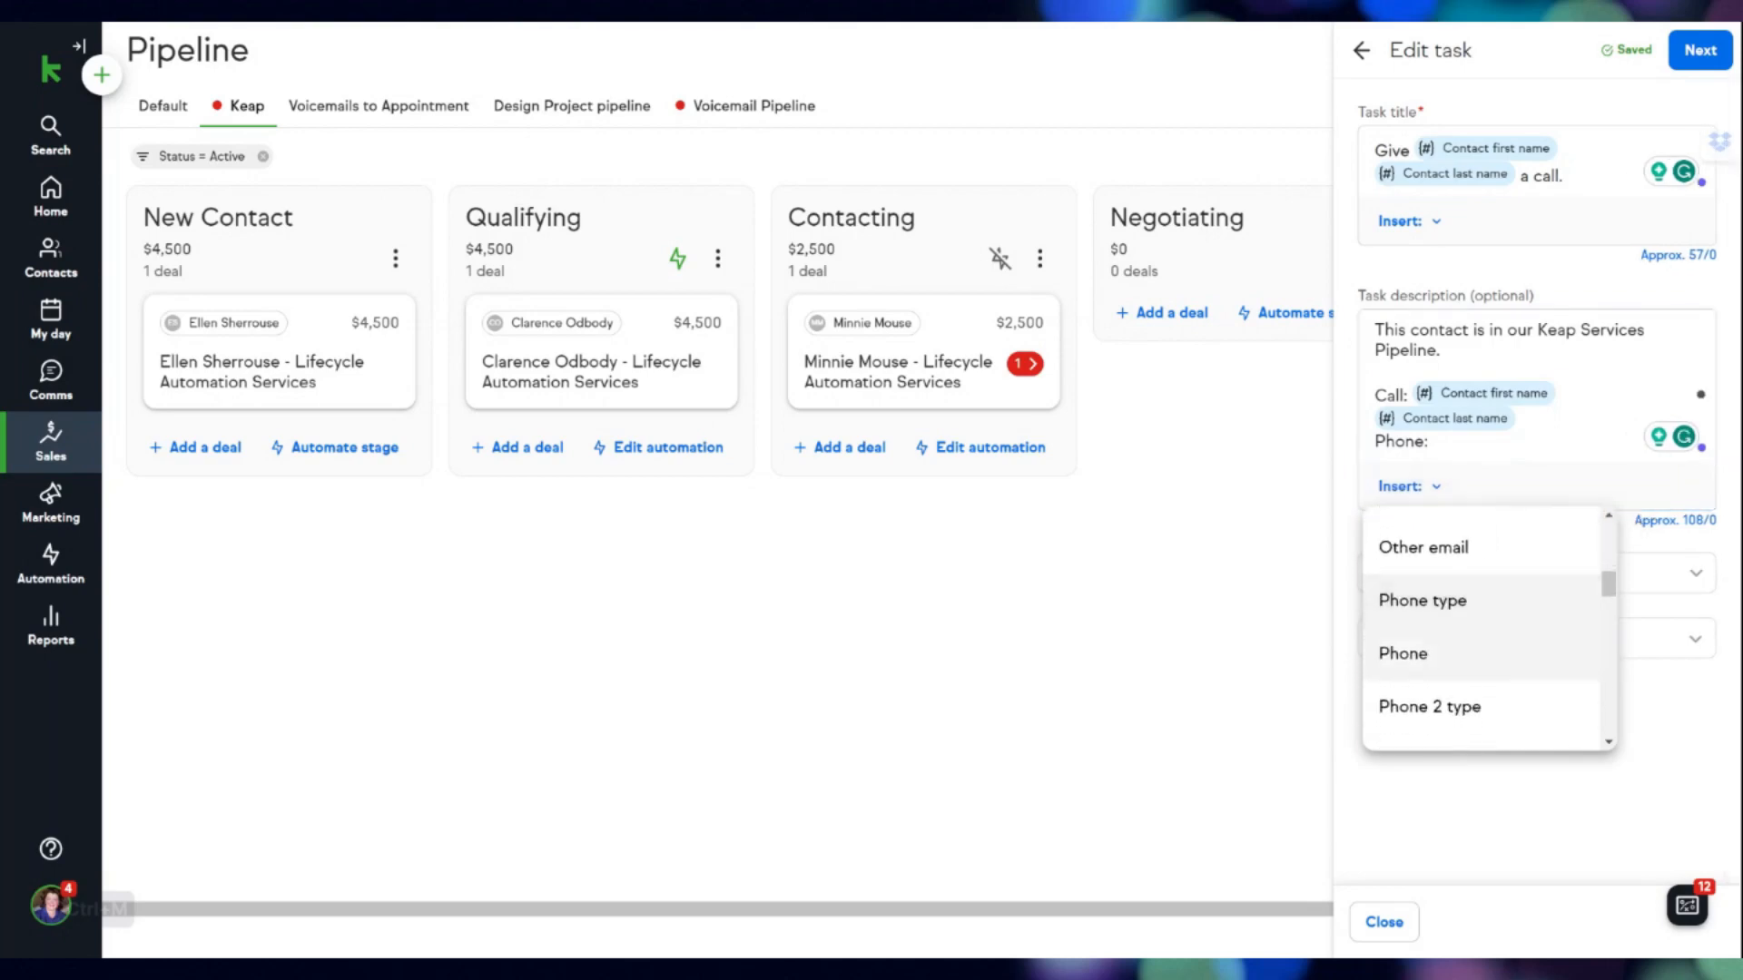
pyautogui.click(1433, 650)
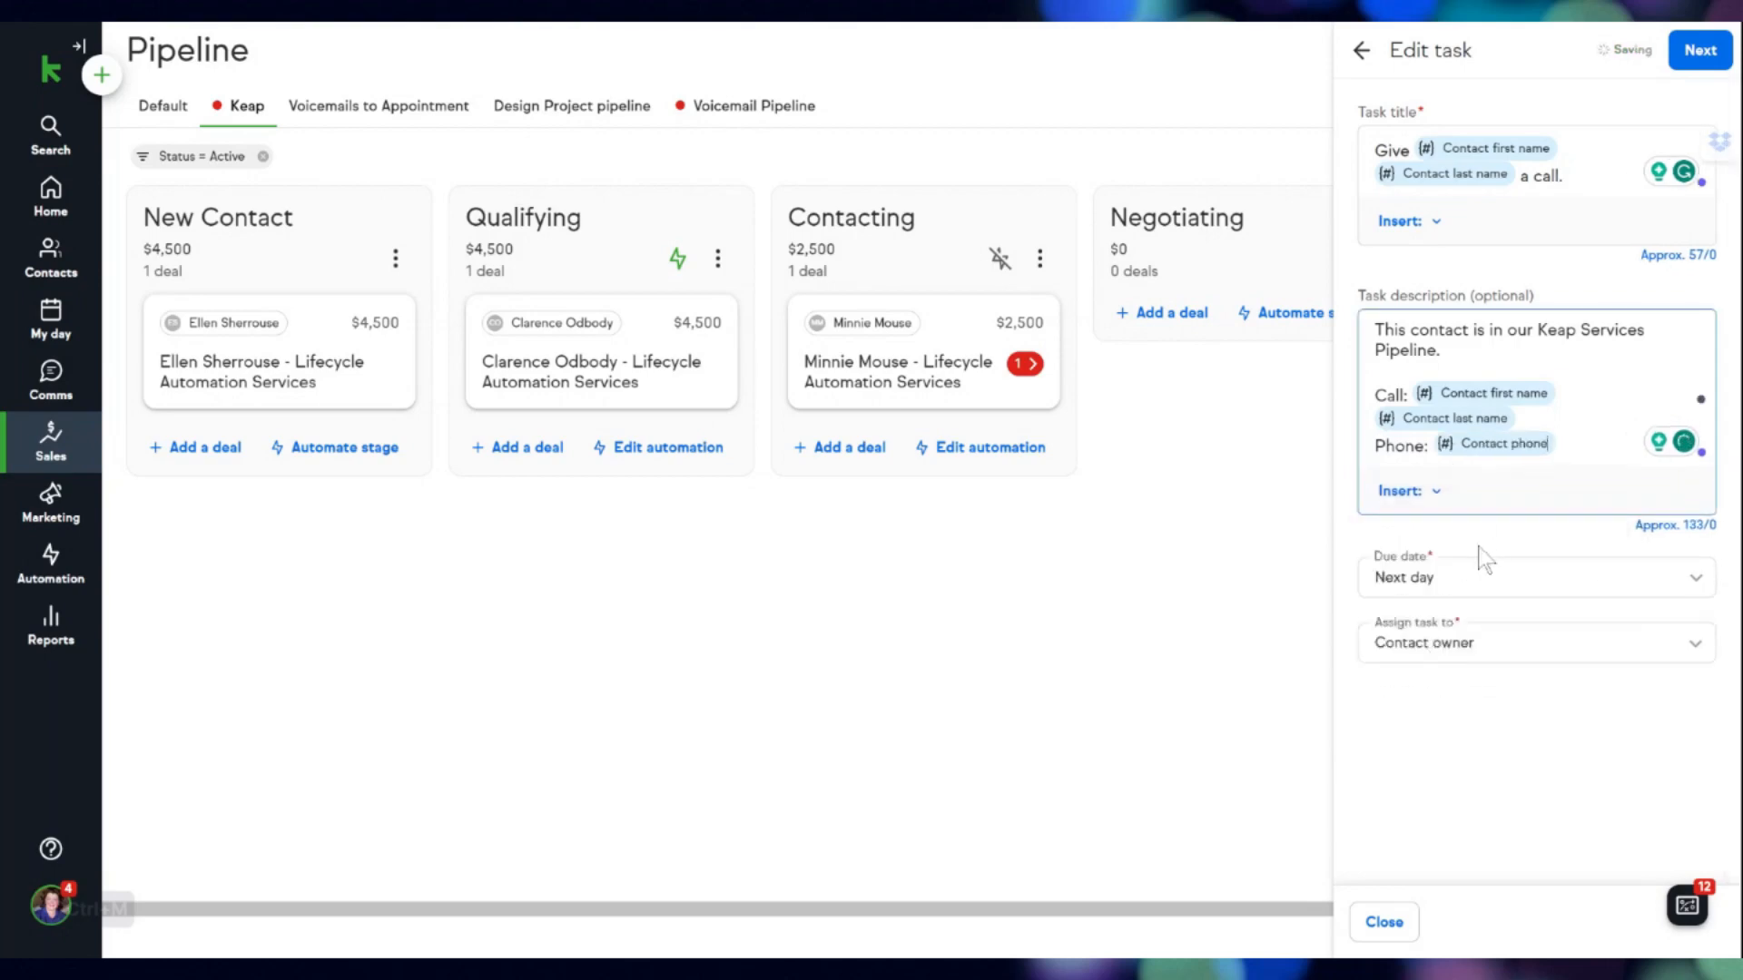
# Step: Set a custom due date of 3 days and assign the task to the listed user instead of the contact owner, keeping it immediate
pyautogui.click(1443, 579)
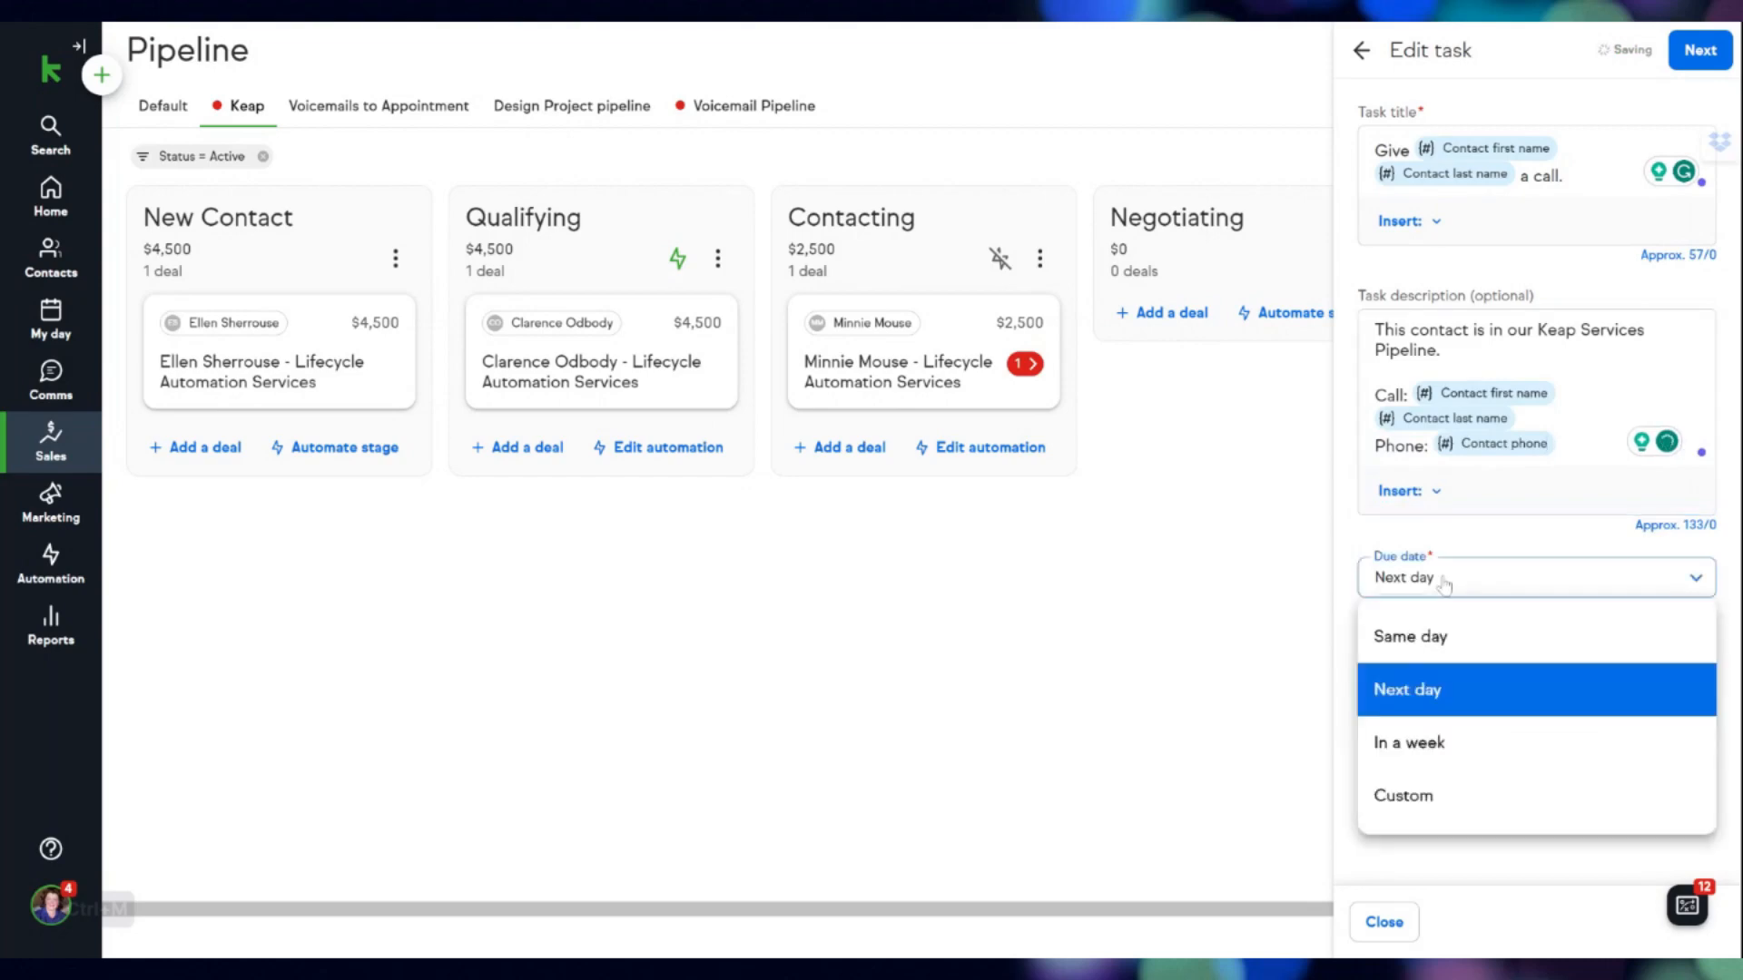
pyautogui.click(1429, 817)
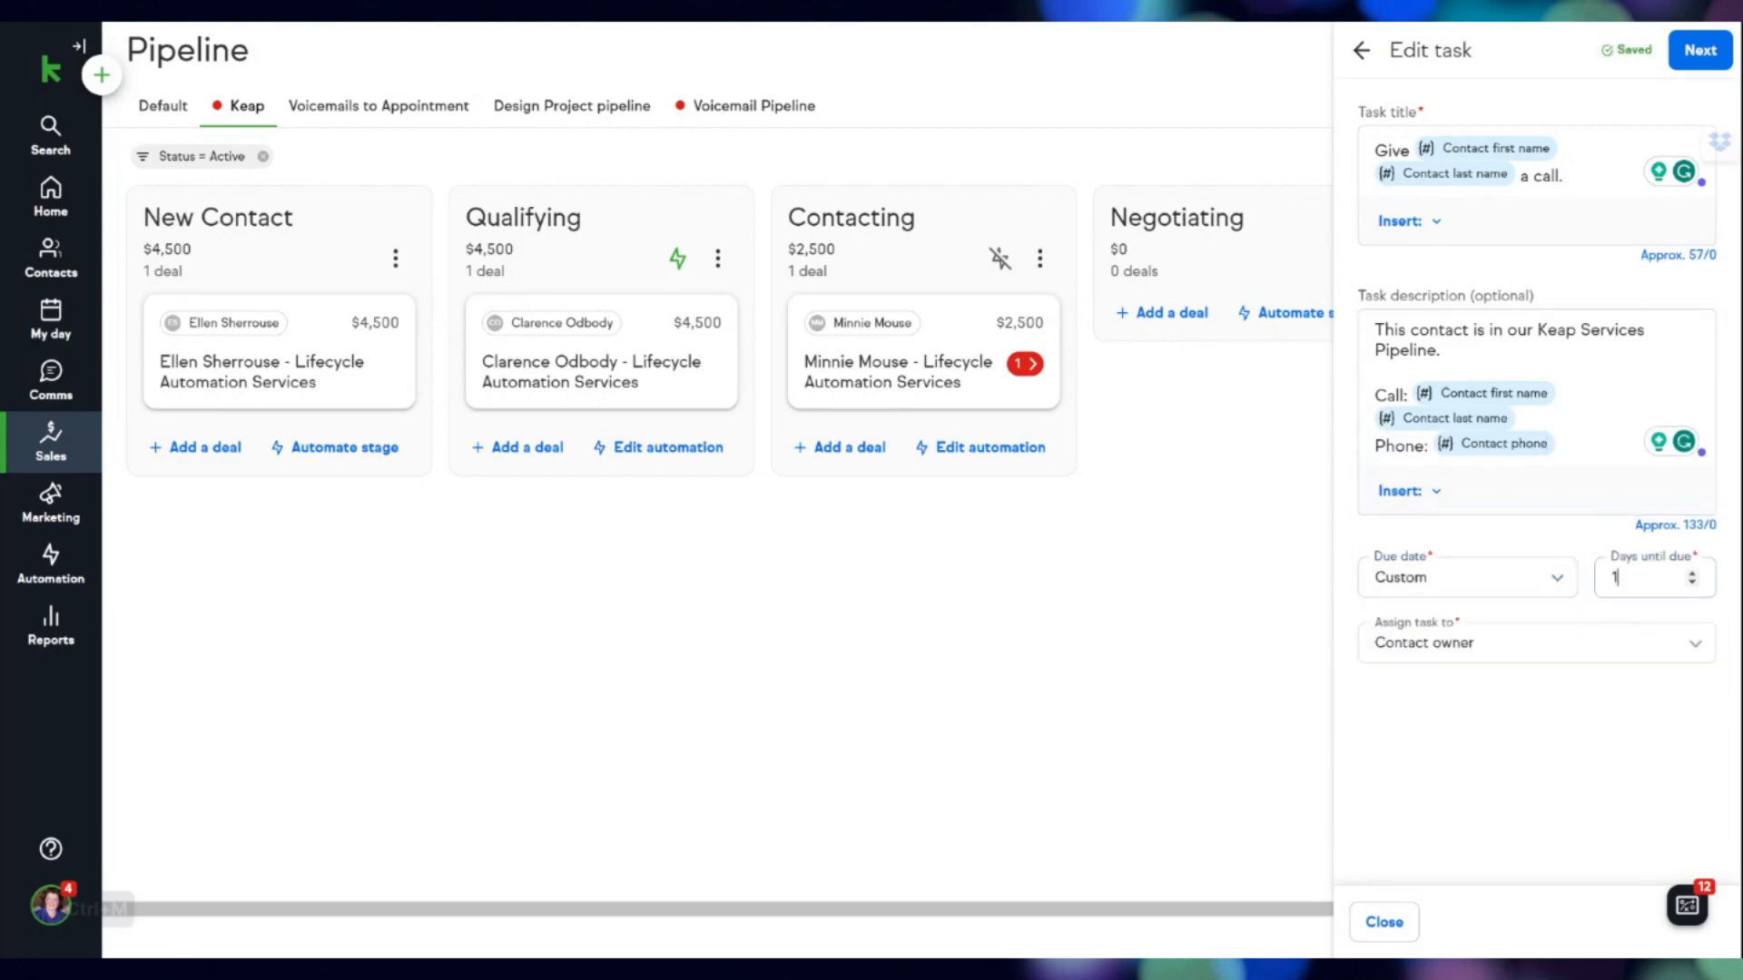
pyautogui.click(1692, 574)
pyautogui.click(1453, 644)
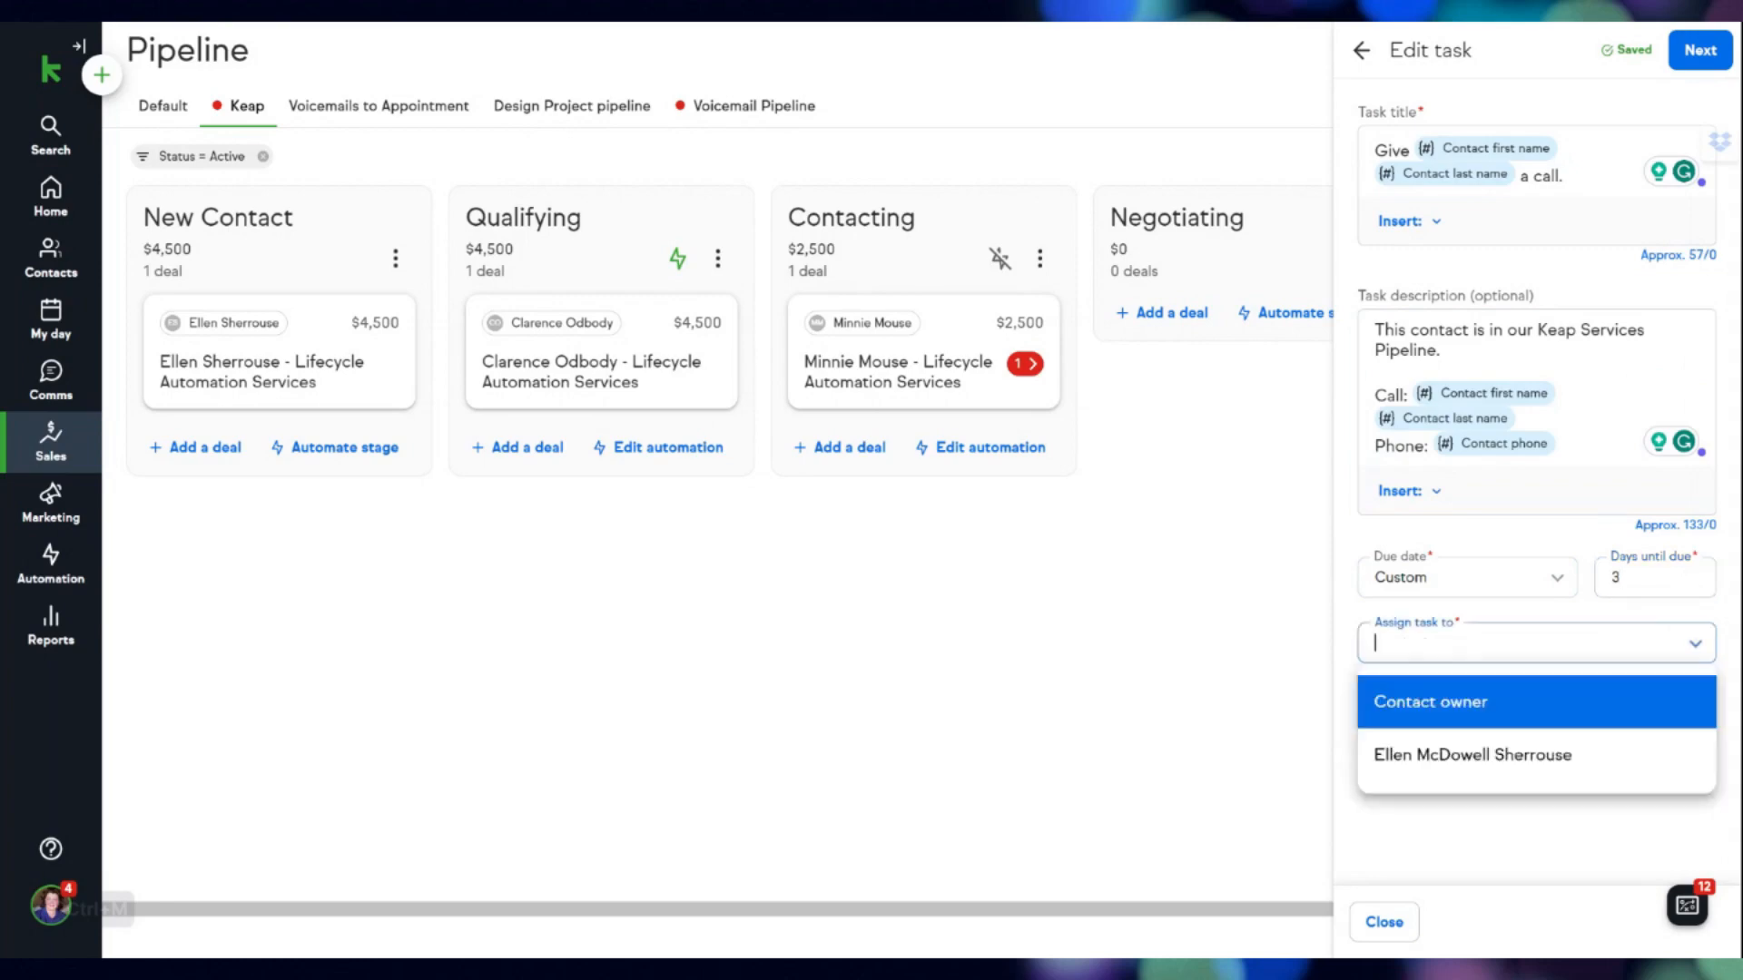
pyautogui.click(1444, 753)
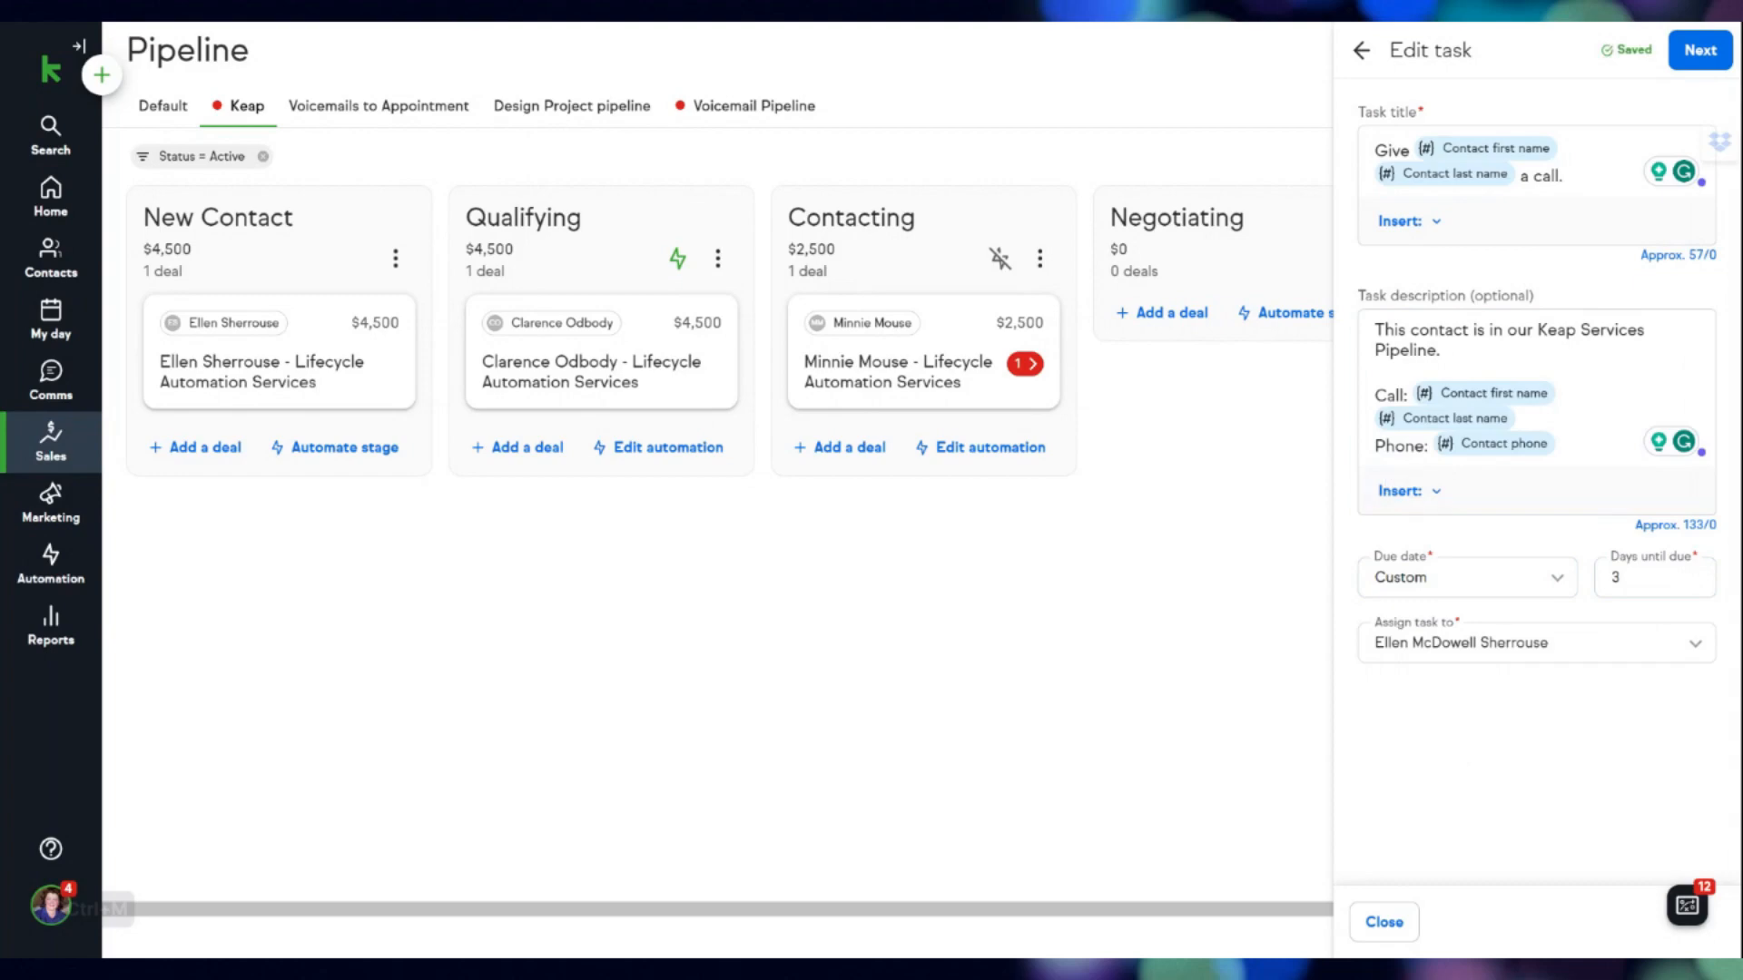
pyautogui.click(1707, 58)
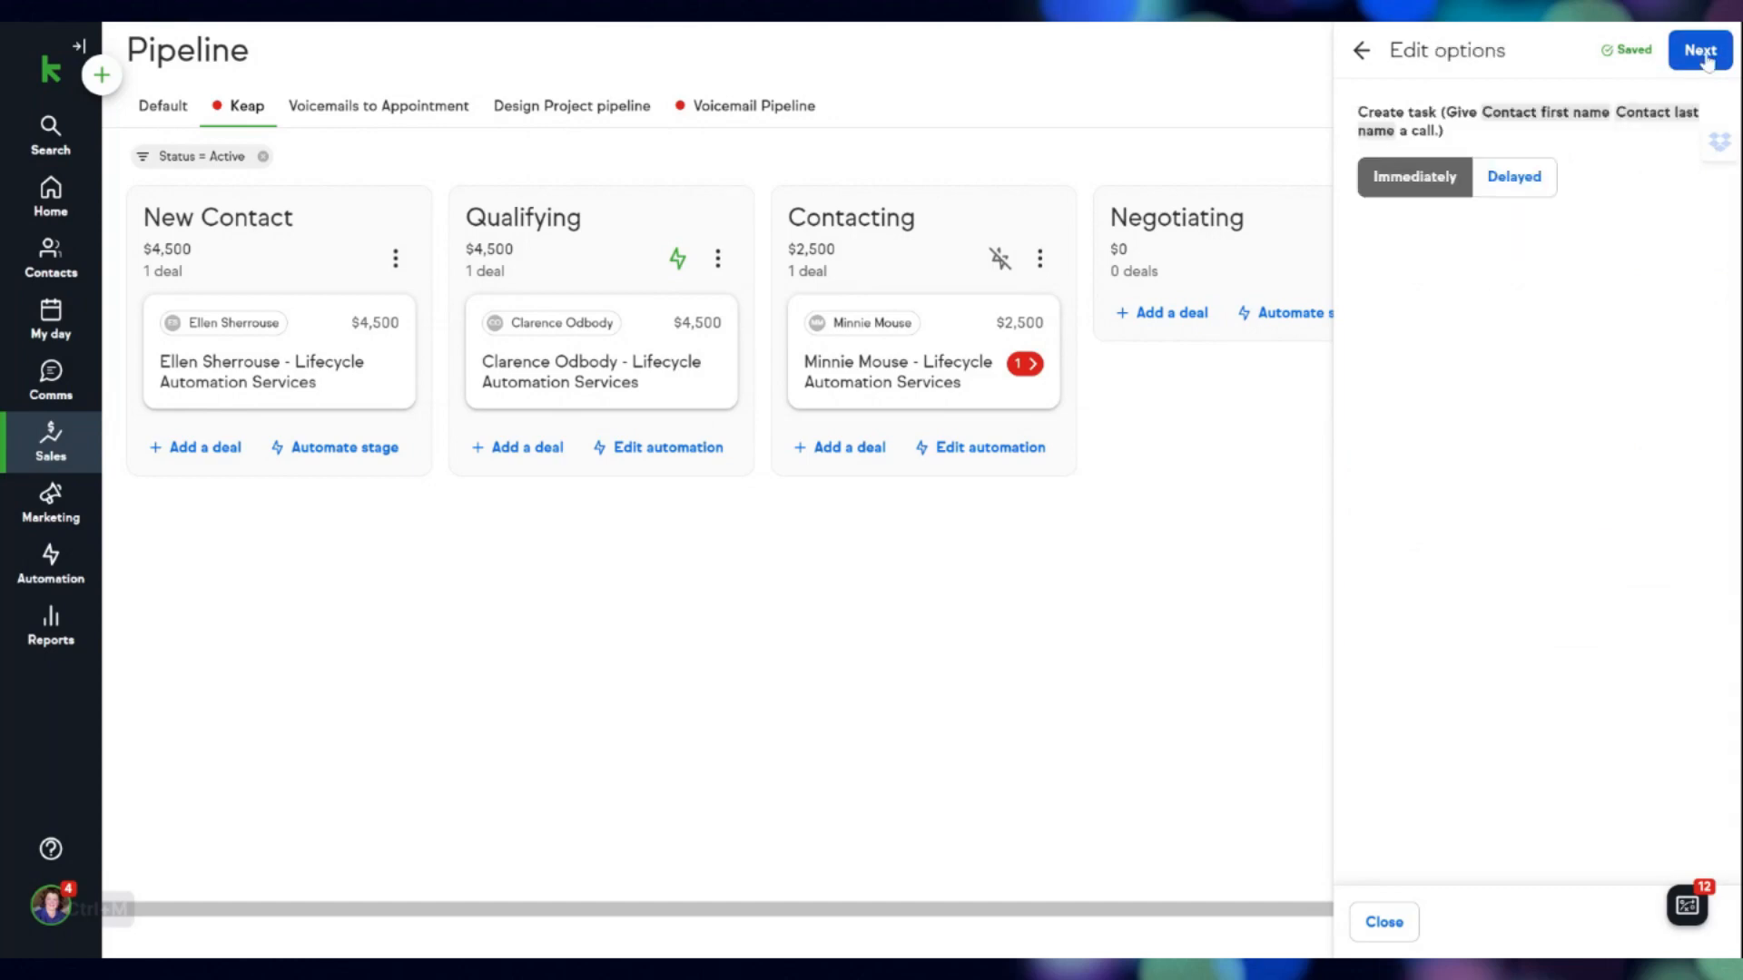
pyautogui.click(1704, 56)
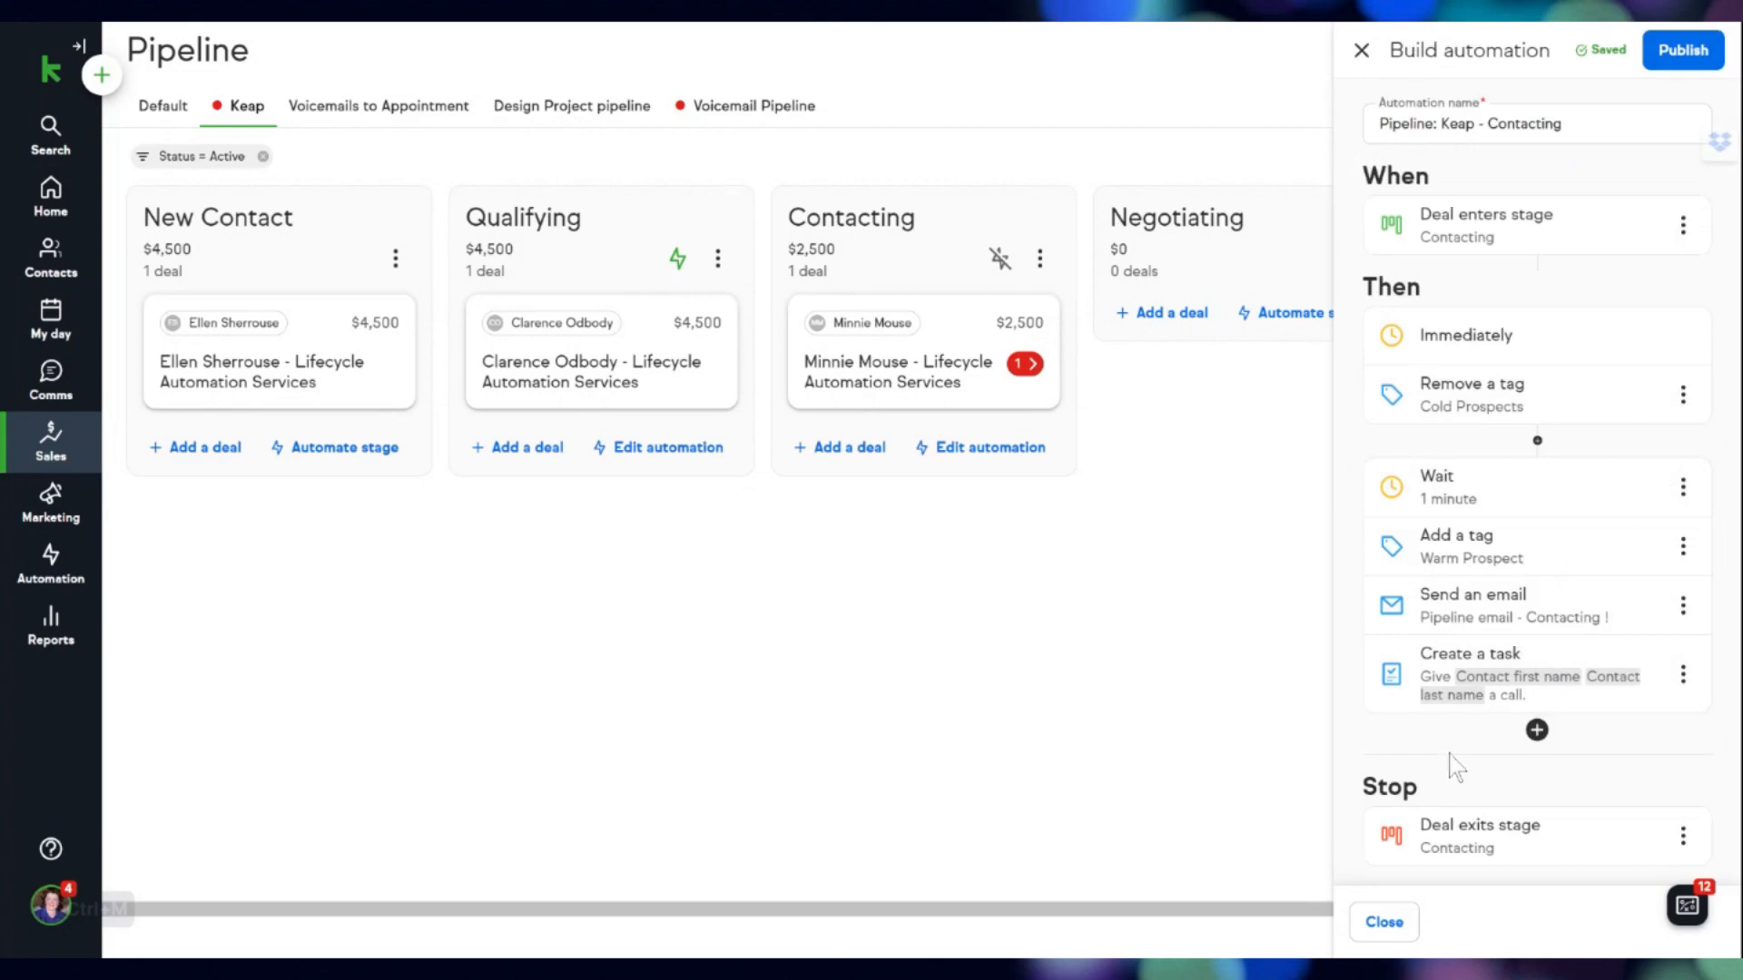
# Step: Publish the Contacting automation and move the $4,500 deal from the Qualifying stage to Contacting
pyautogui.click(1687, 53)
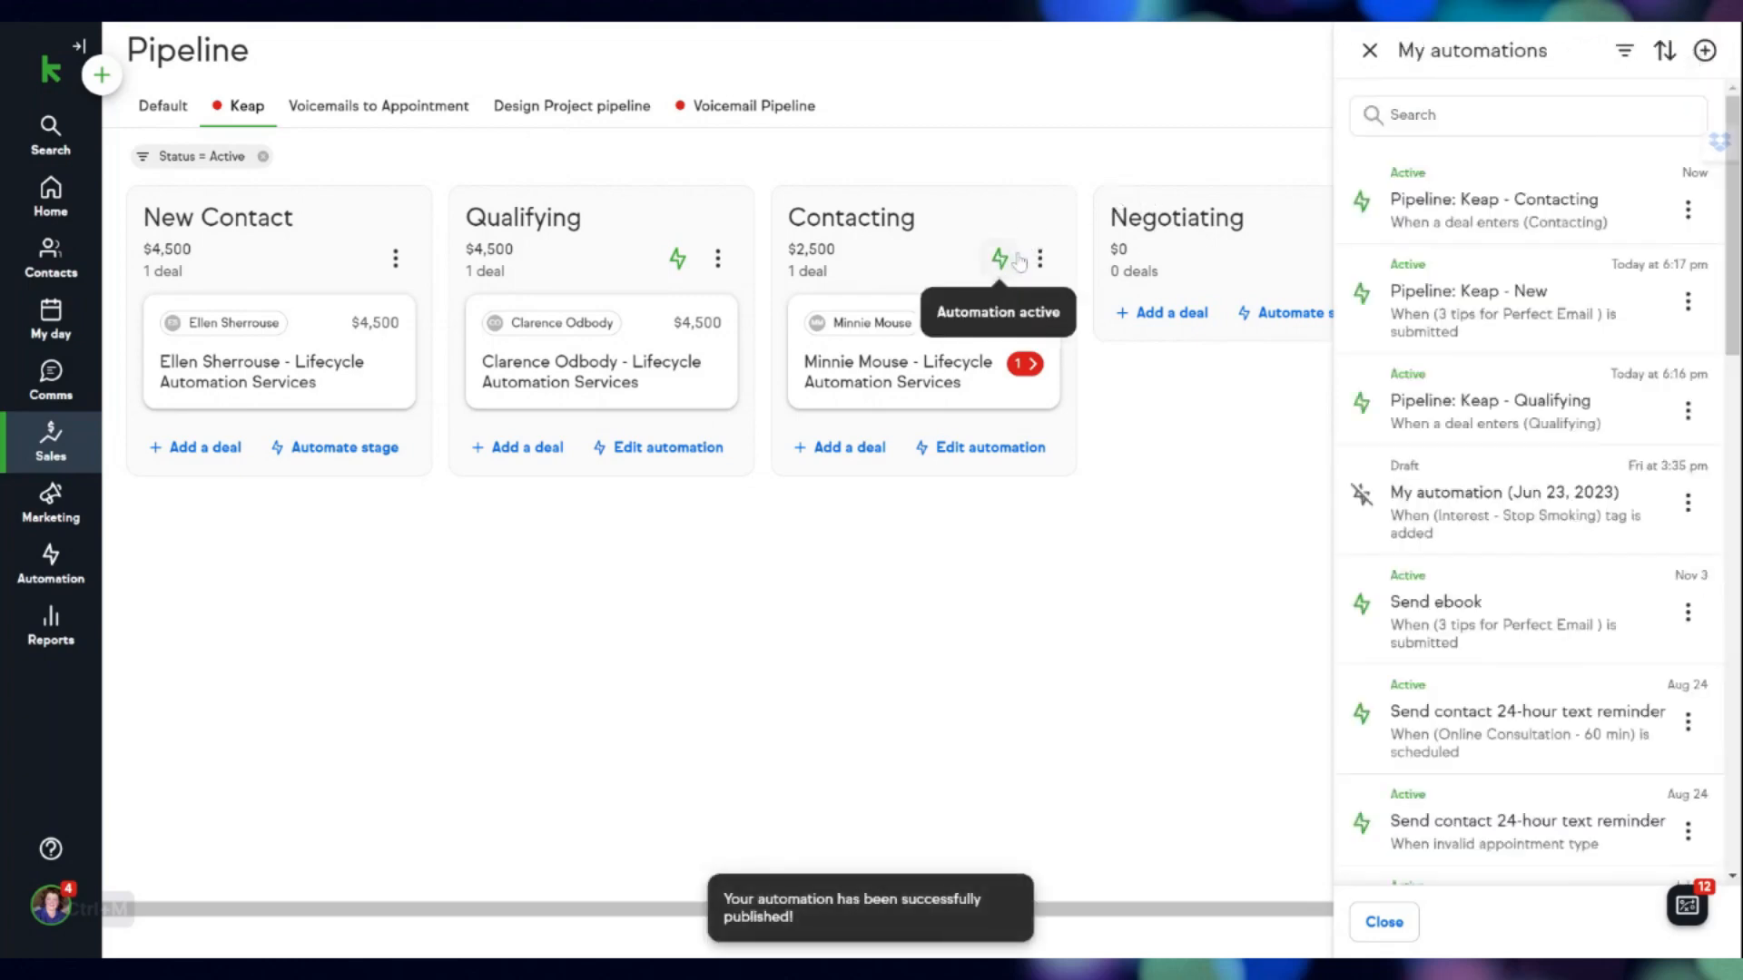
pyautogui.click(1370, 53)
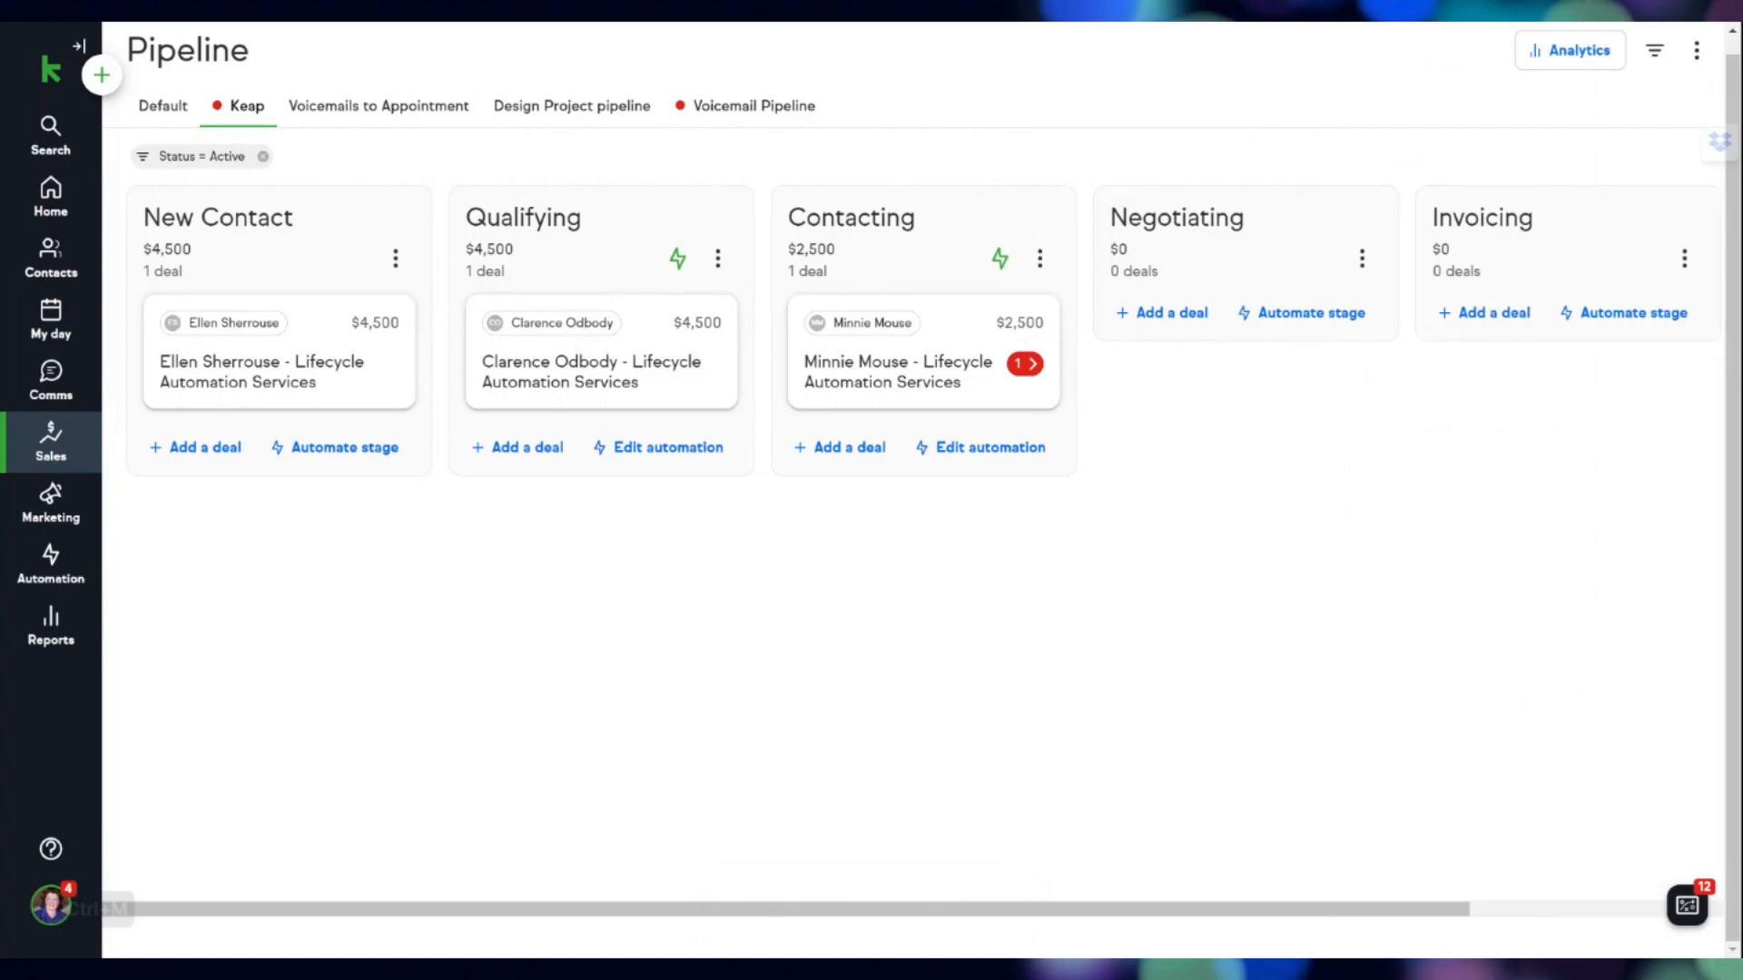
pyautogui.moveTo(587, 347); pyautogui.dragTo(911, 343)
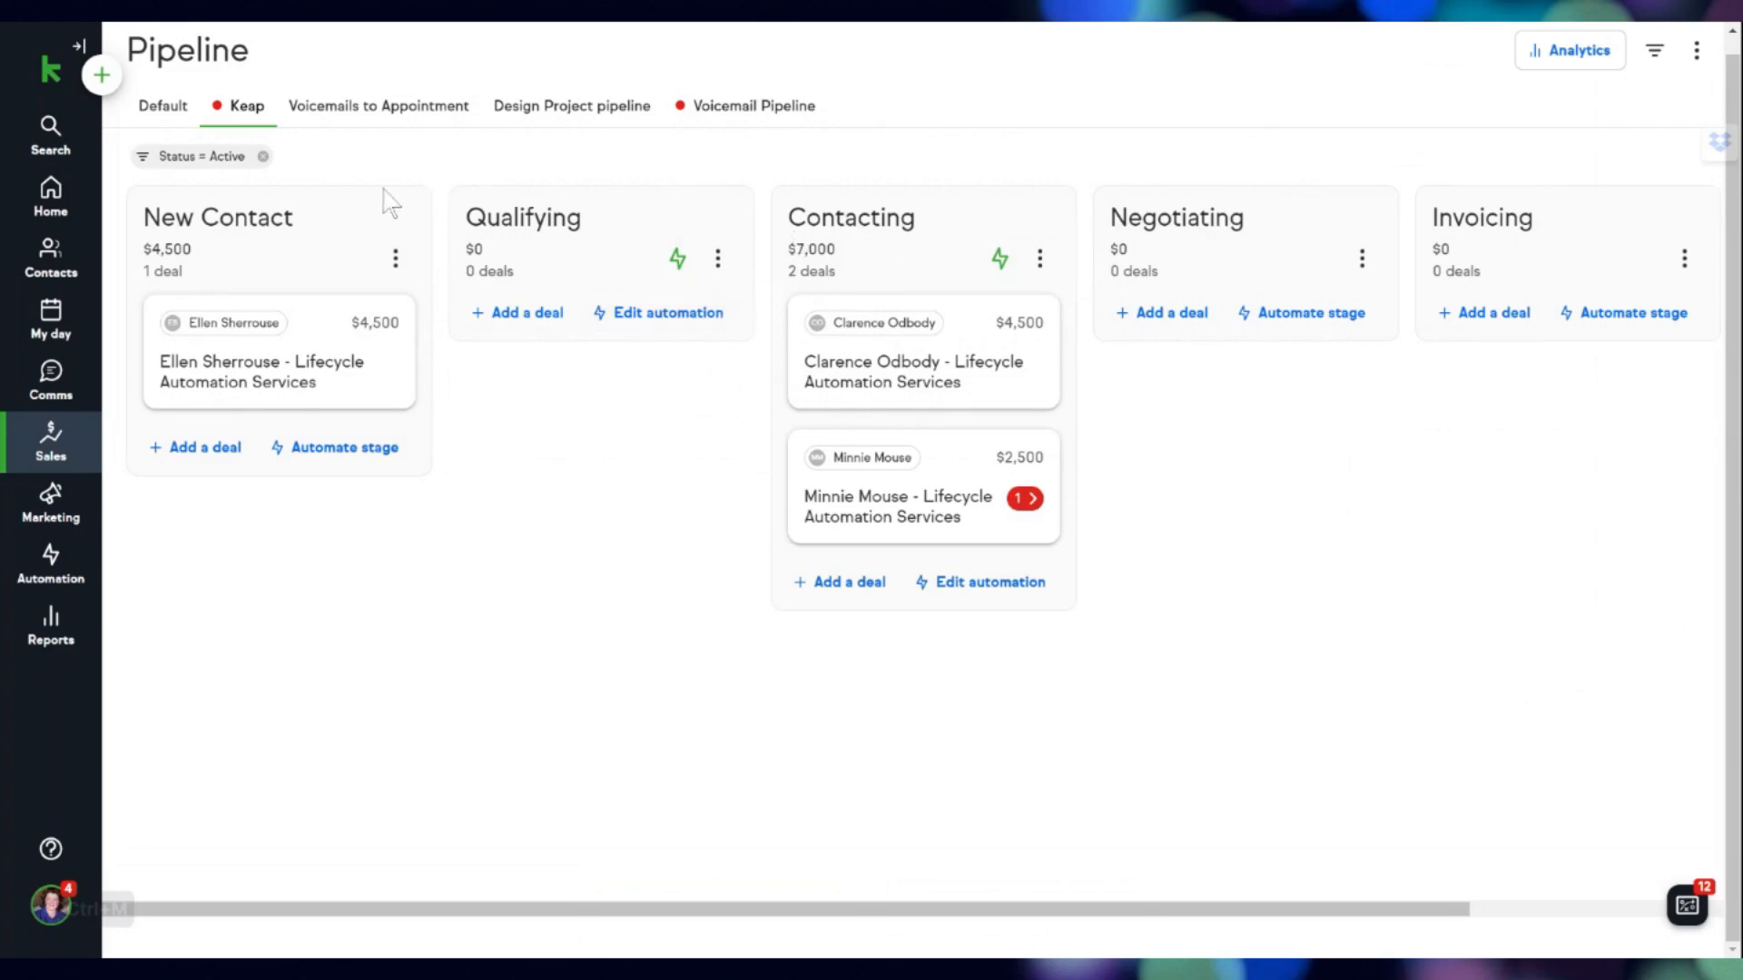
# Step: Review the deal-entered automations of the Left 1st Voicemail and Left 2nd Voicemail stages in the Voicemails to Appointment pipeline
pyautogui.click(375, 108)
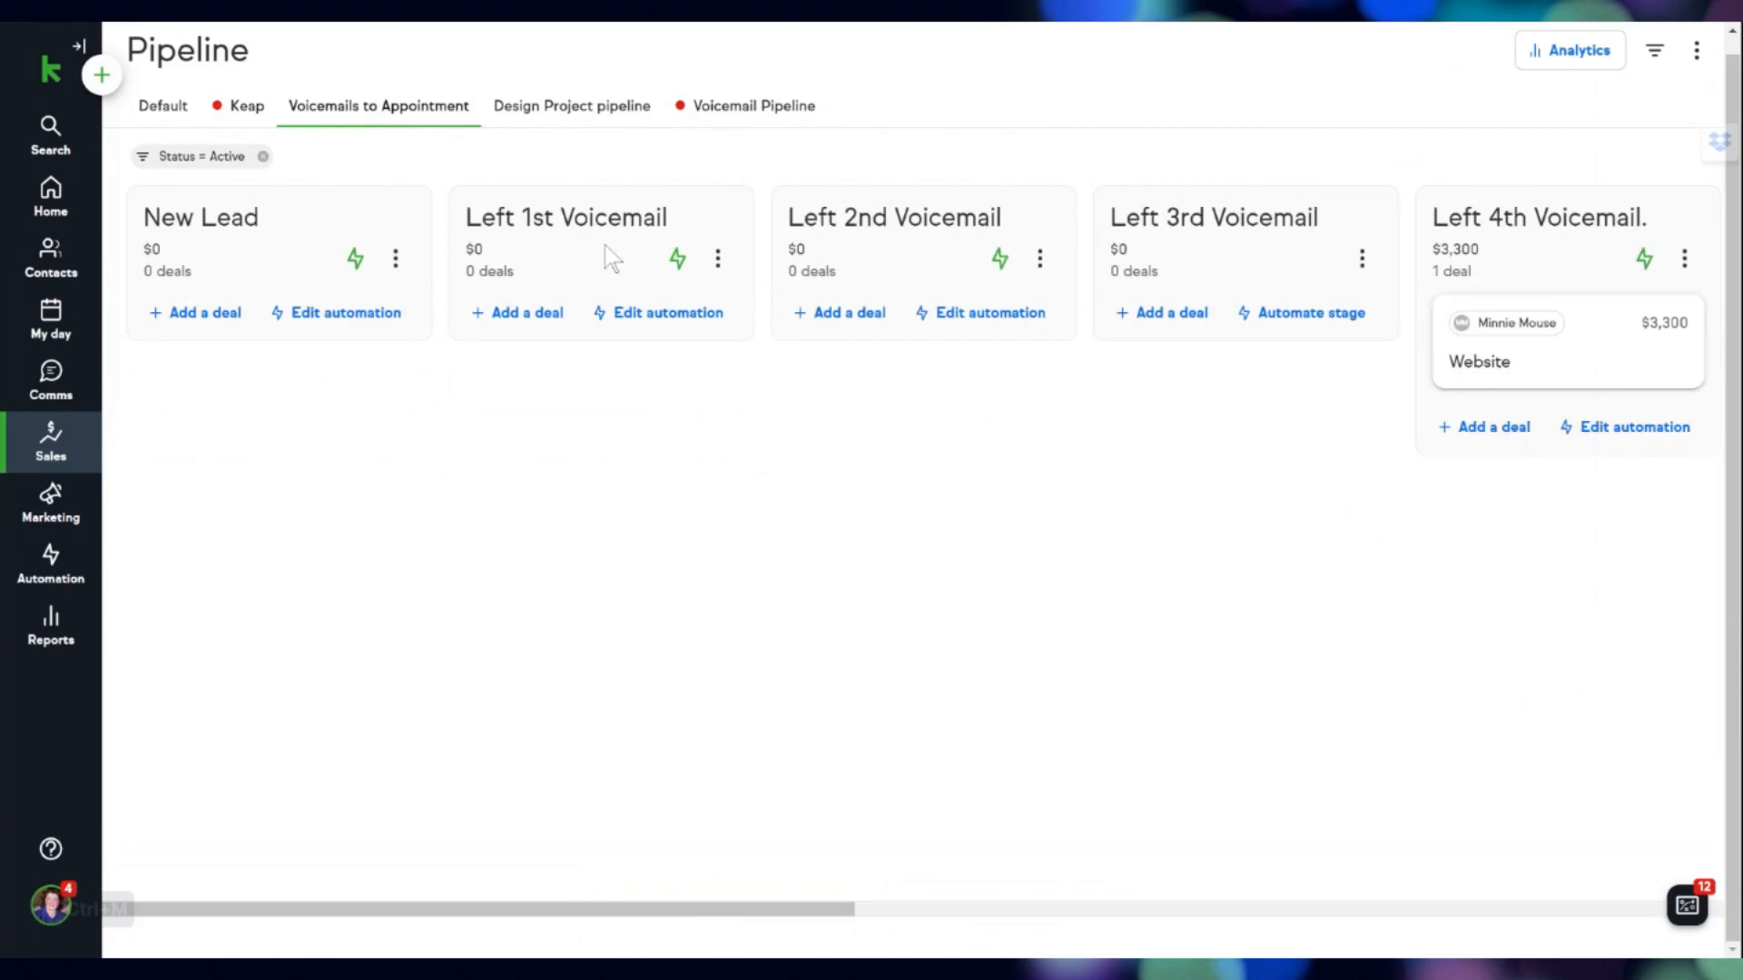
pyautogui.click(679, 261)
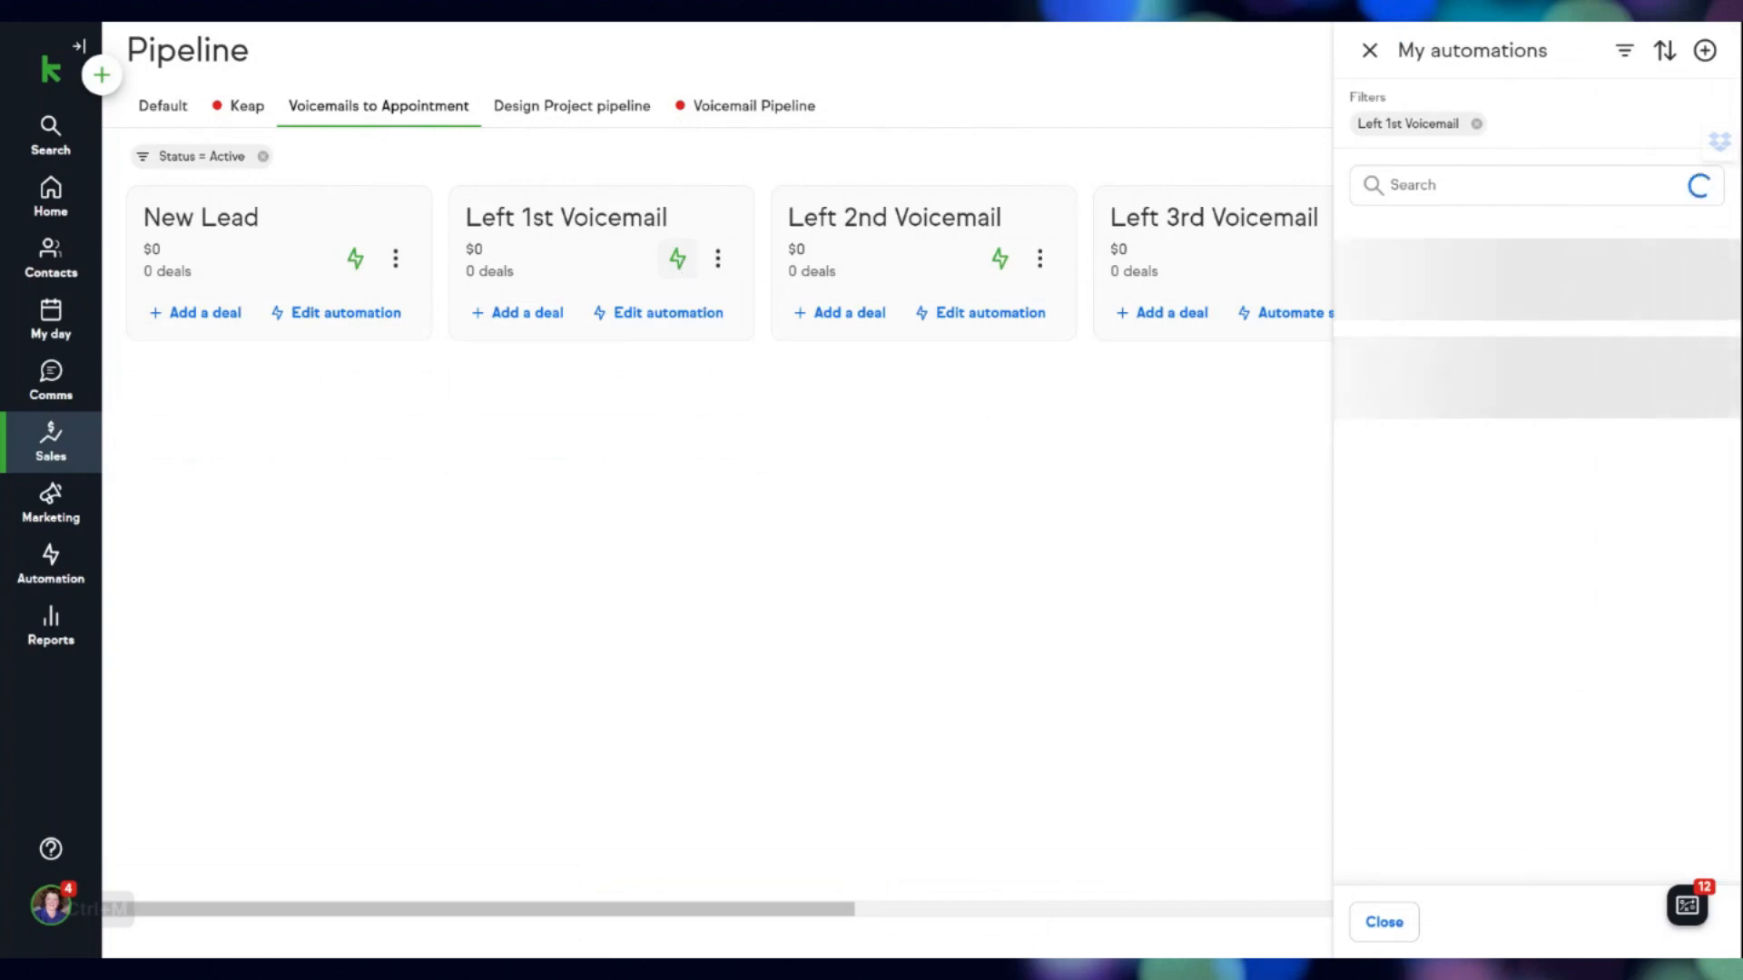
pyautogui.click(1459, 275)
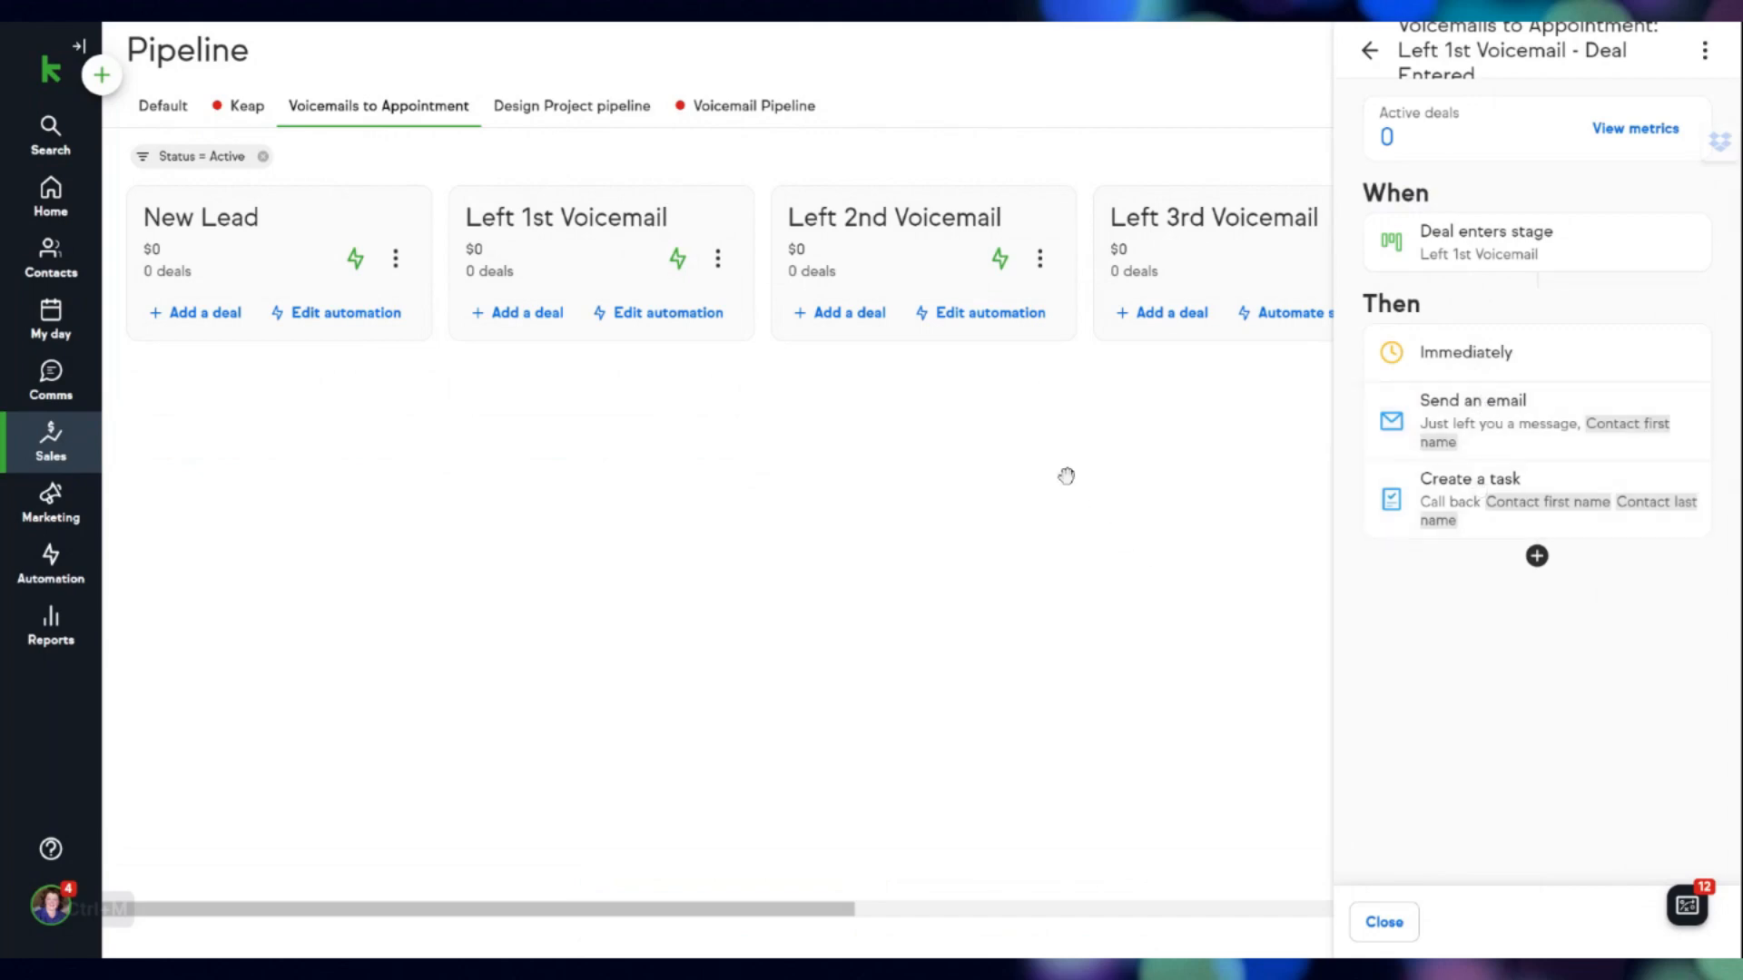
pyautogui.click(1000, 260)
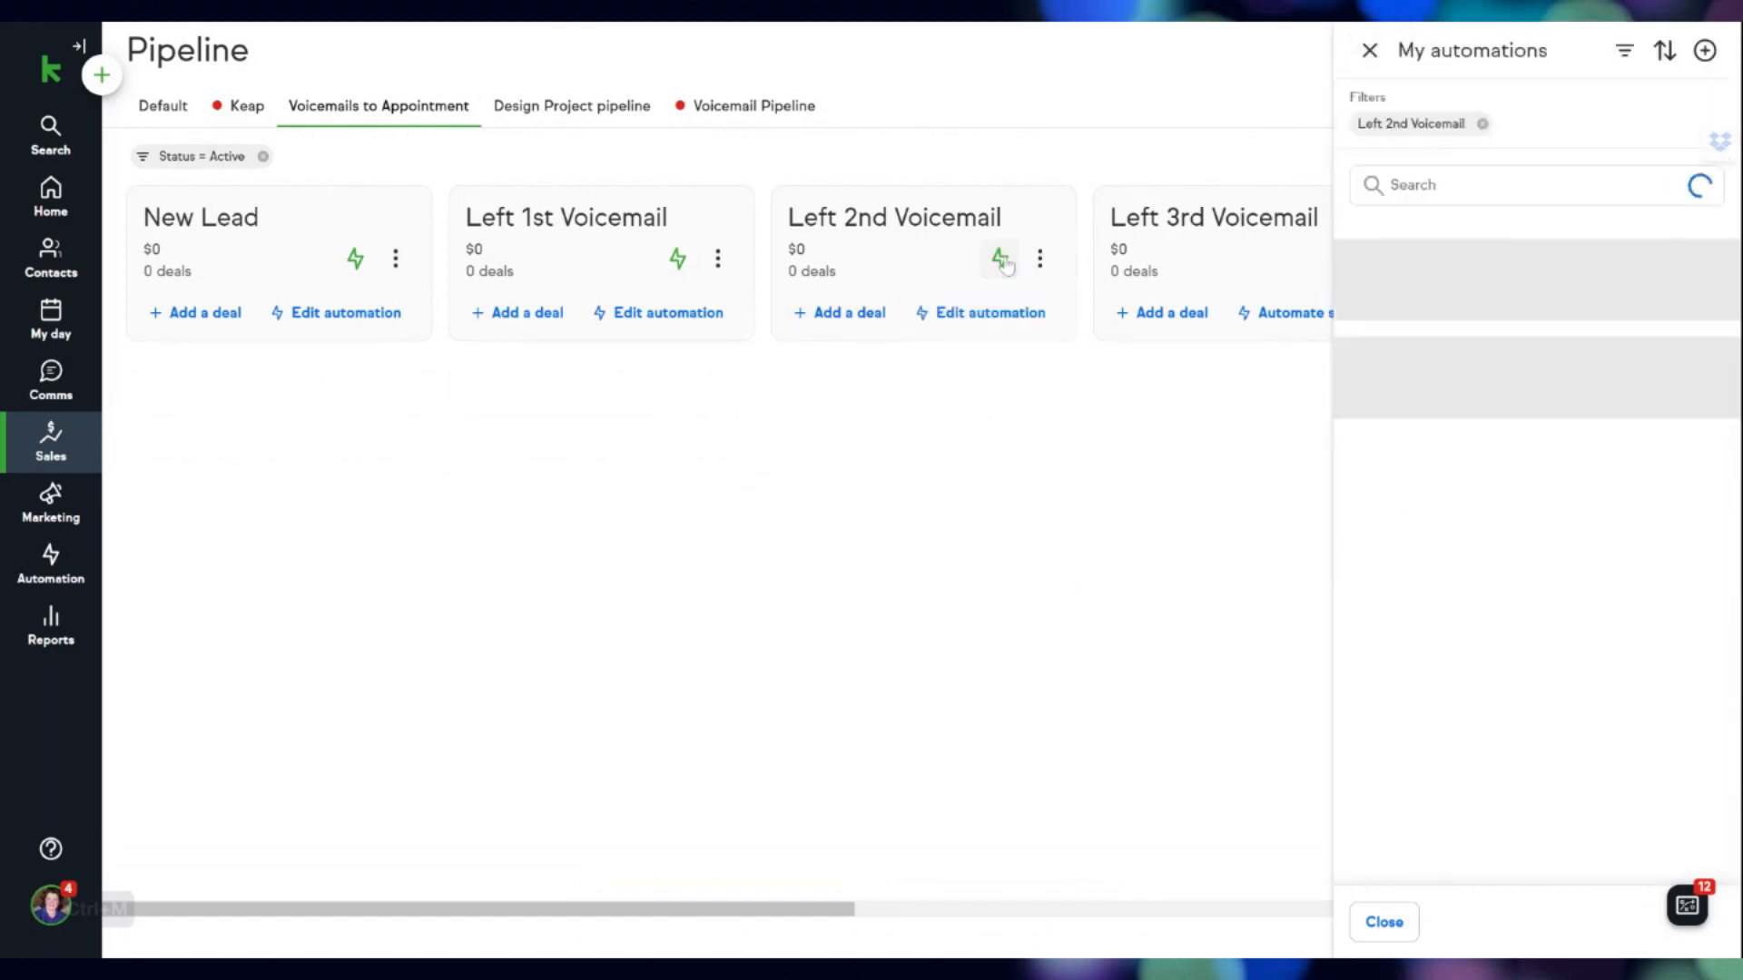
pyautogui.click(1490, 310)
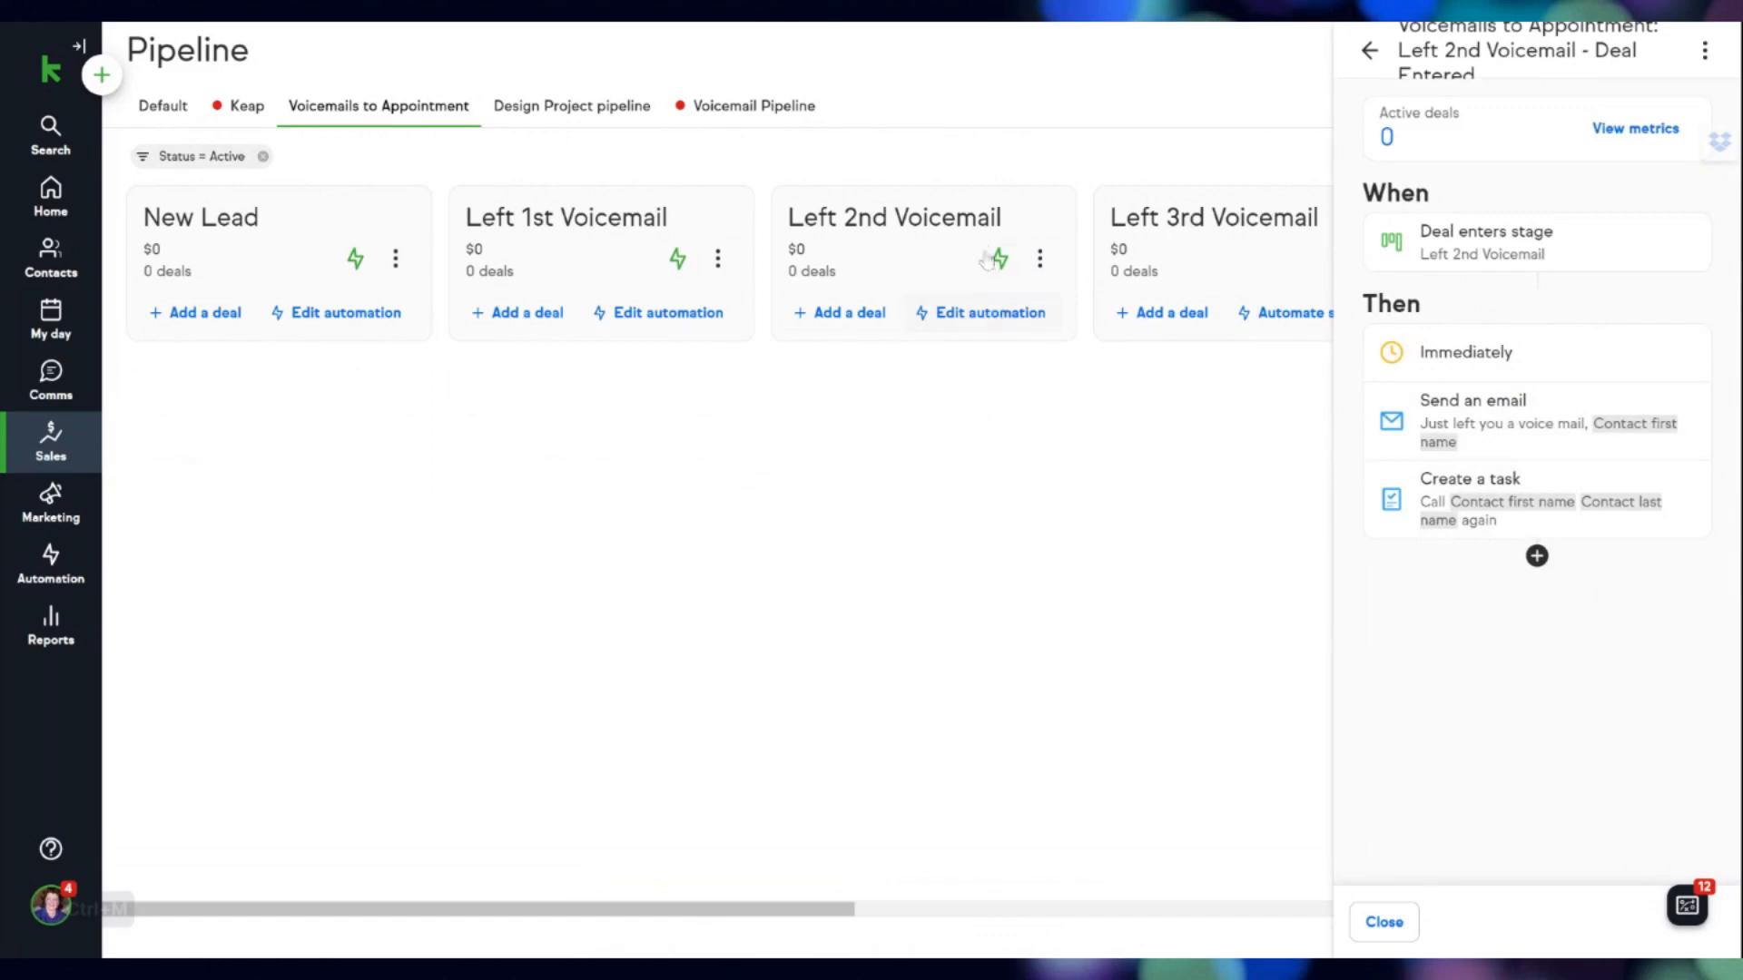
# Step: Add a Send text action to the Left 2nd Voicemail automation and look over its message templates without writing a message
pyautogui.click(1537, 555)
pyautogui.click(1597, 617)
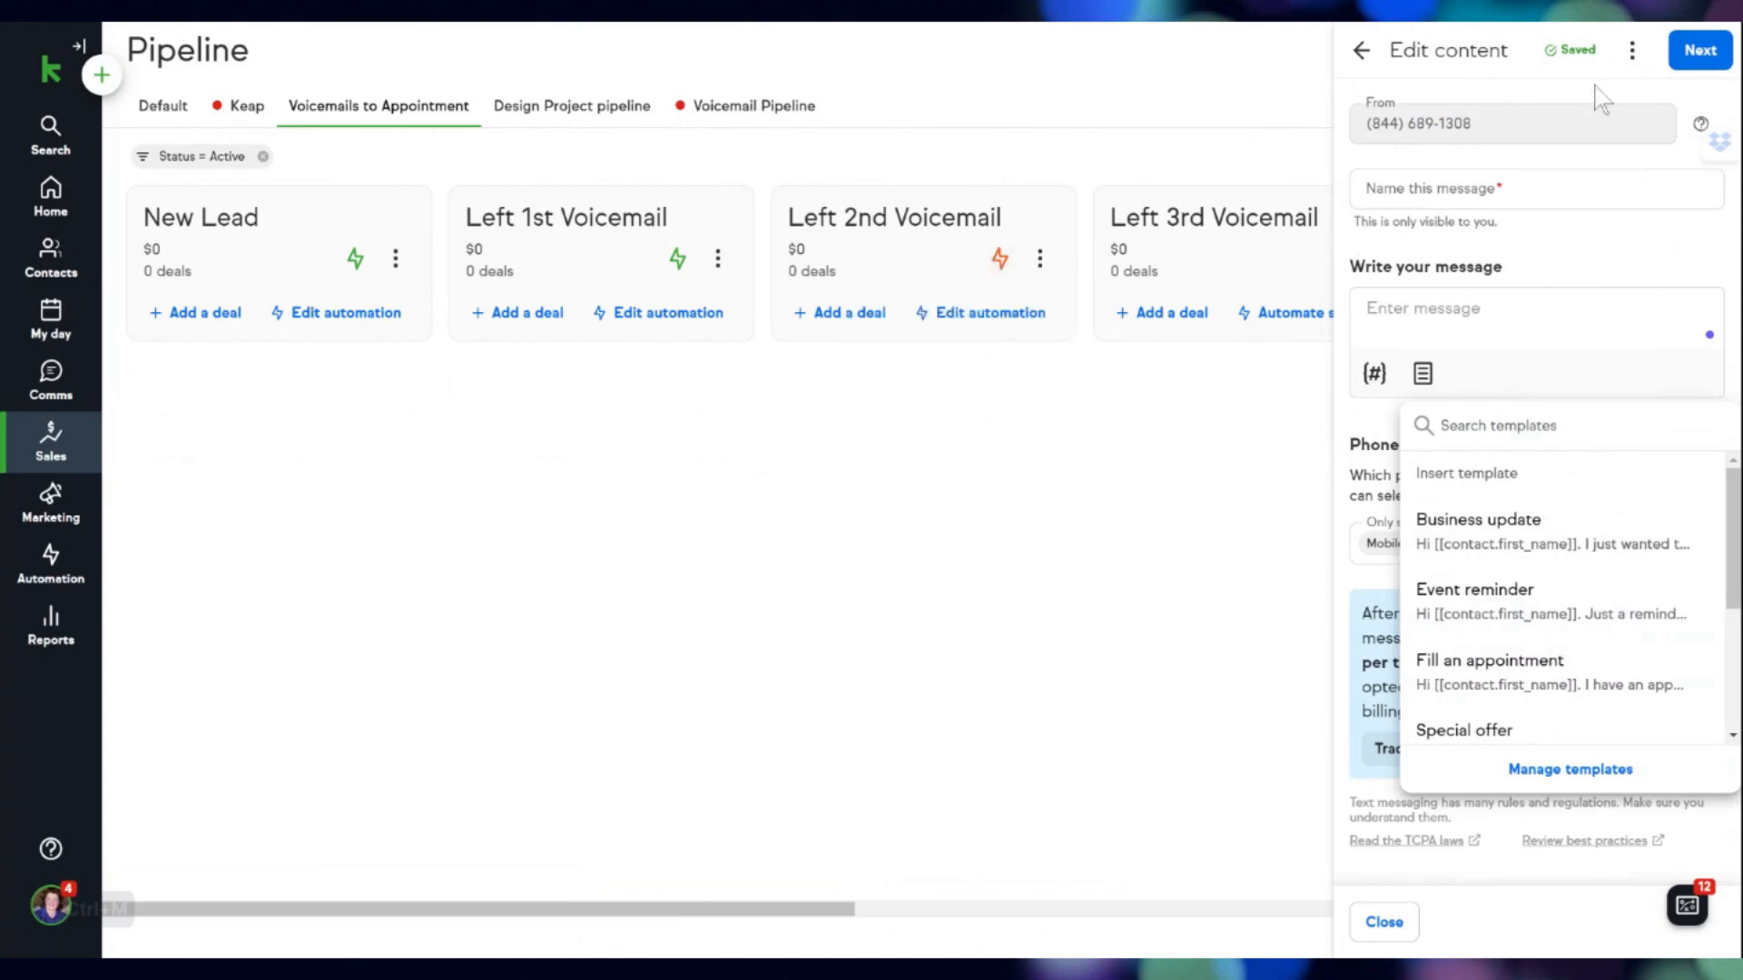
pyautogui.click(1362, 50)
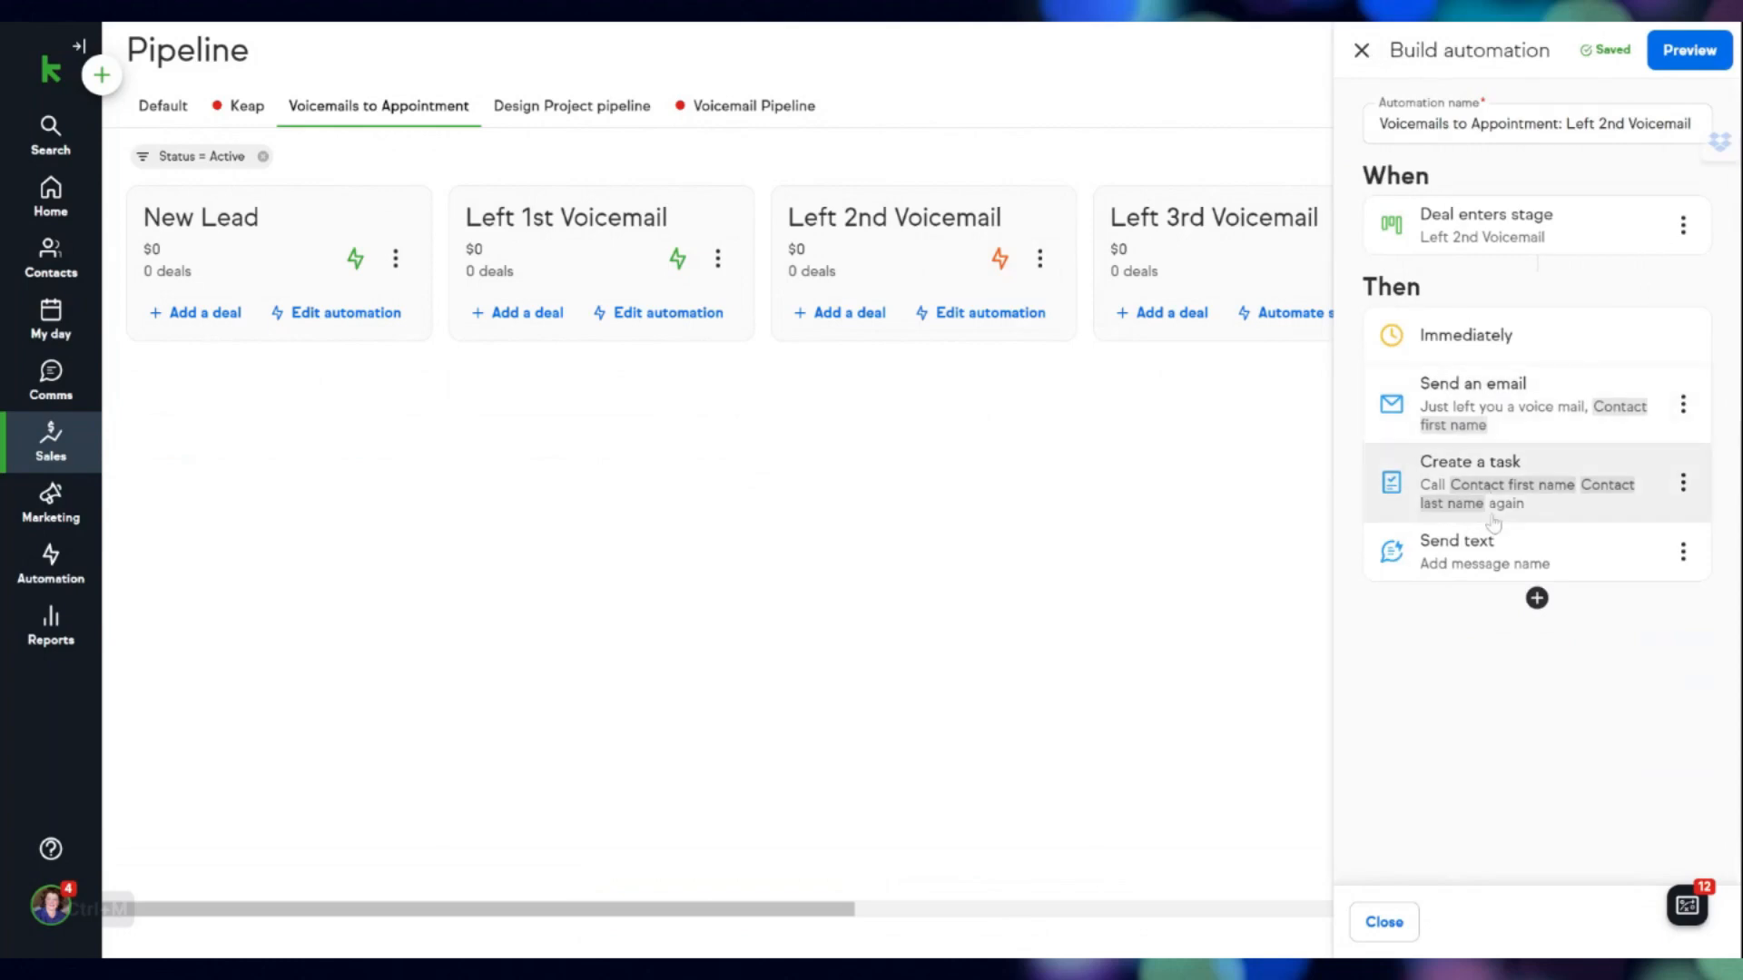
# Step: Delete the Send text action from the Left 2nd Voicemail automation and publish the edits
pyautogui.click(1683, 552)
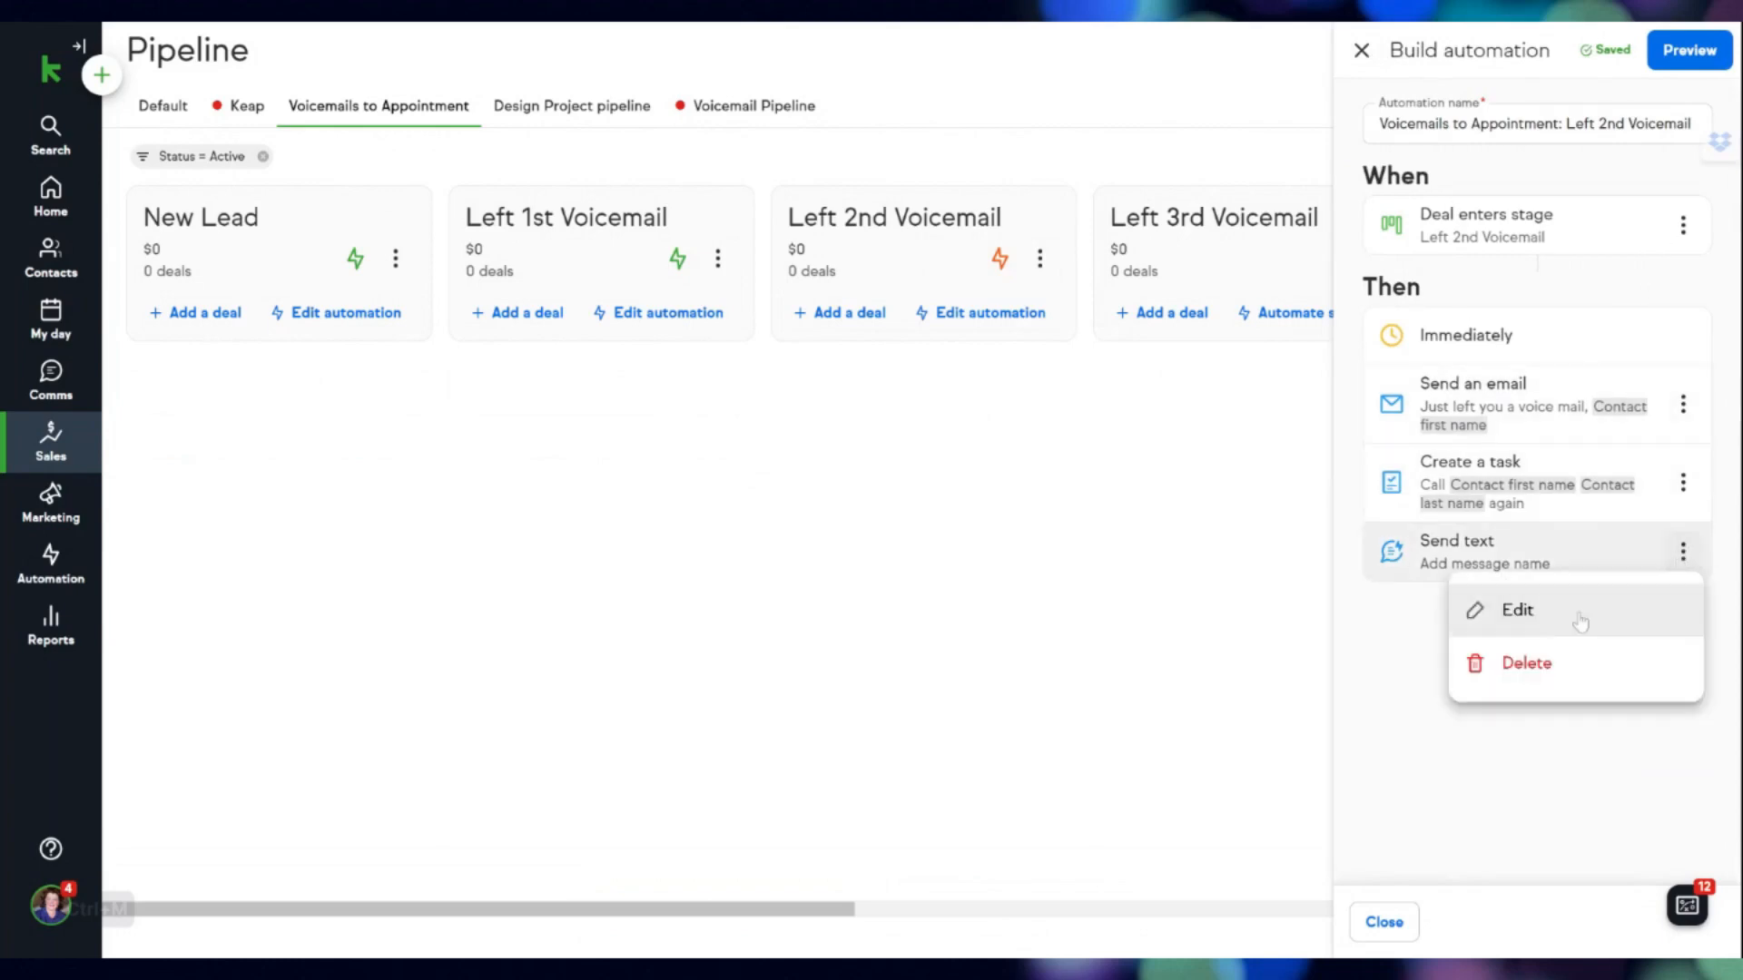
pyautogui.click(1527, 664)
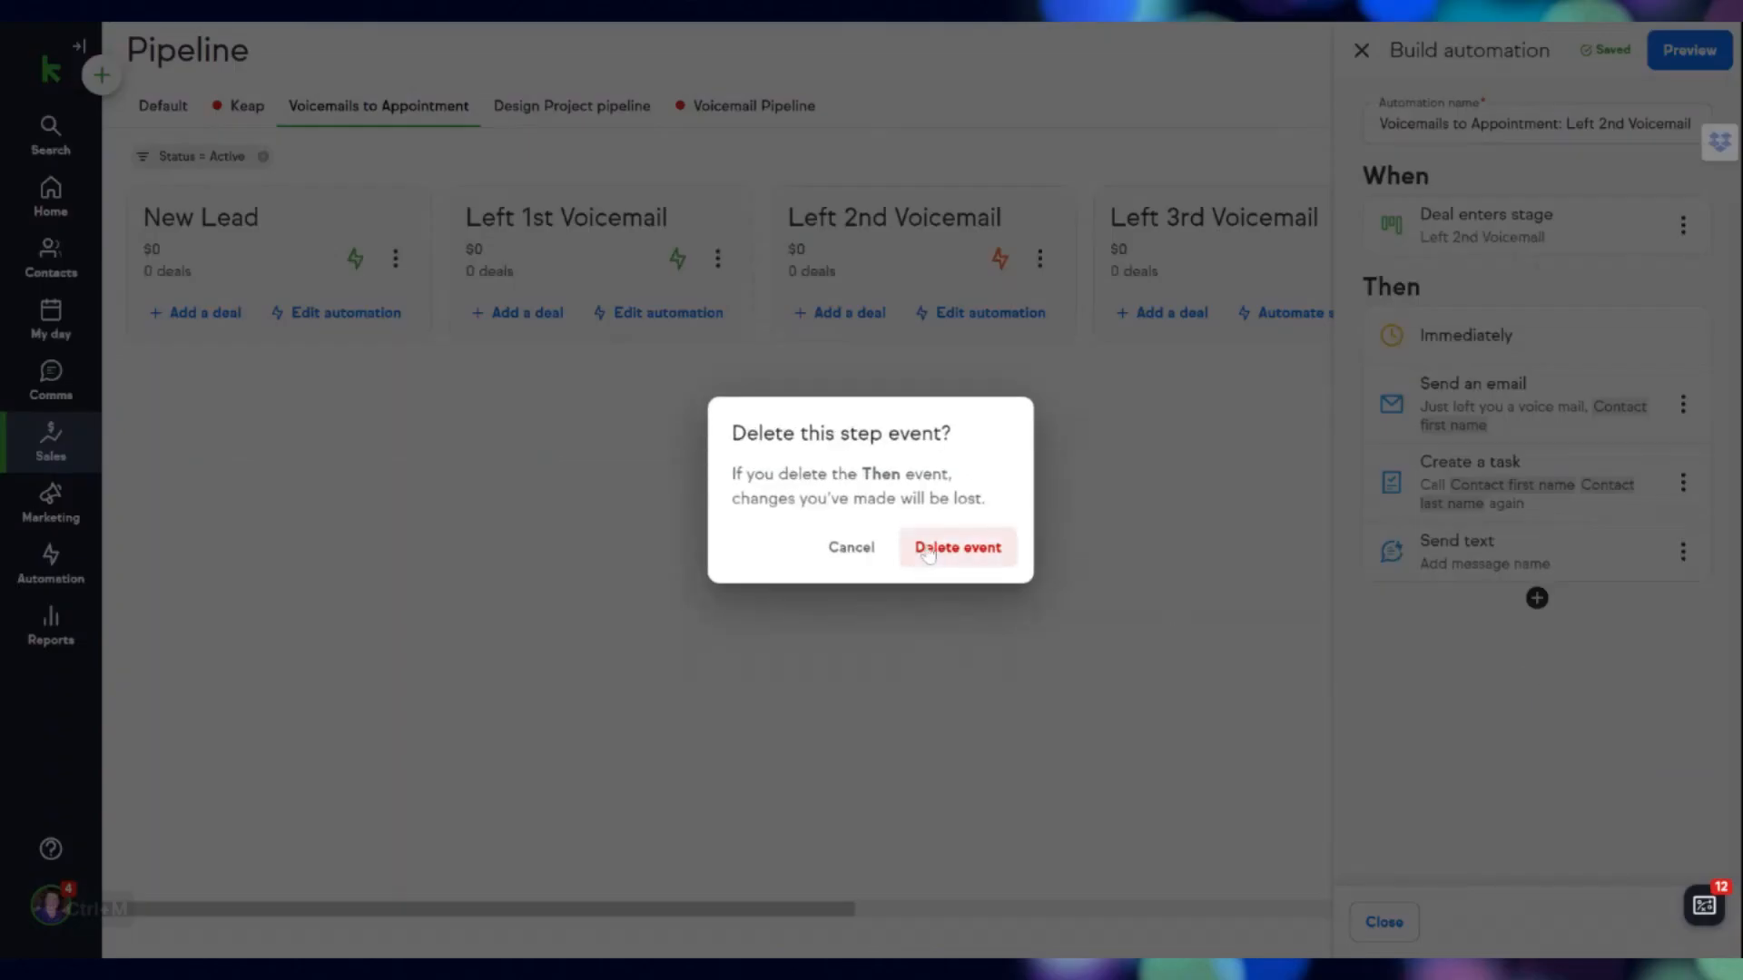
pyautogui.click(928, 550)
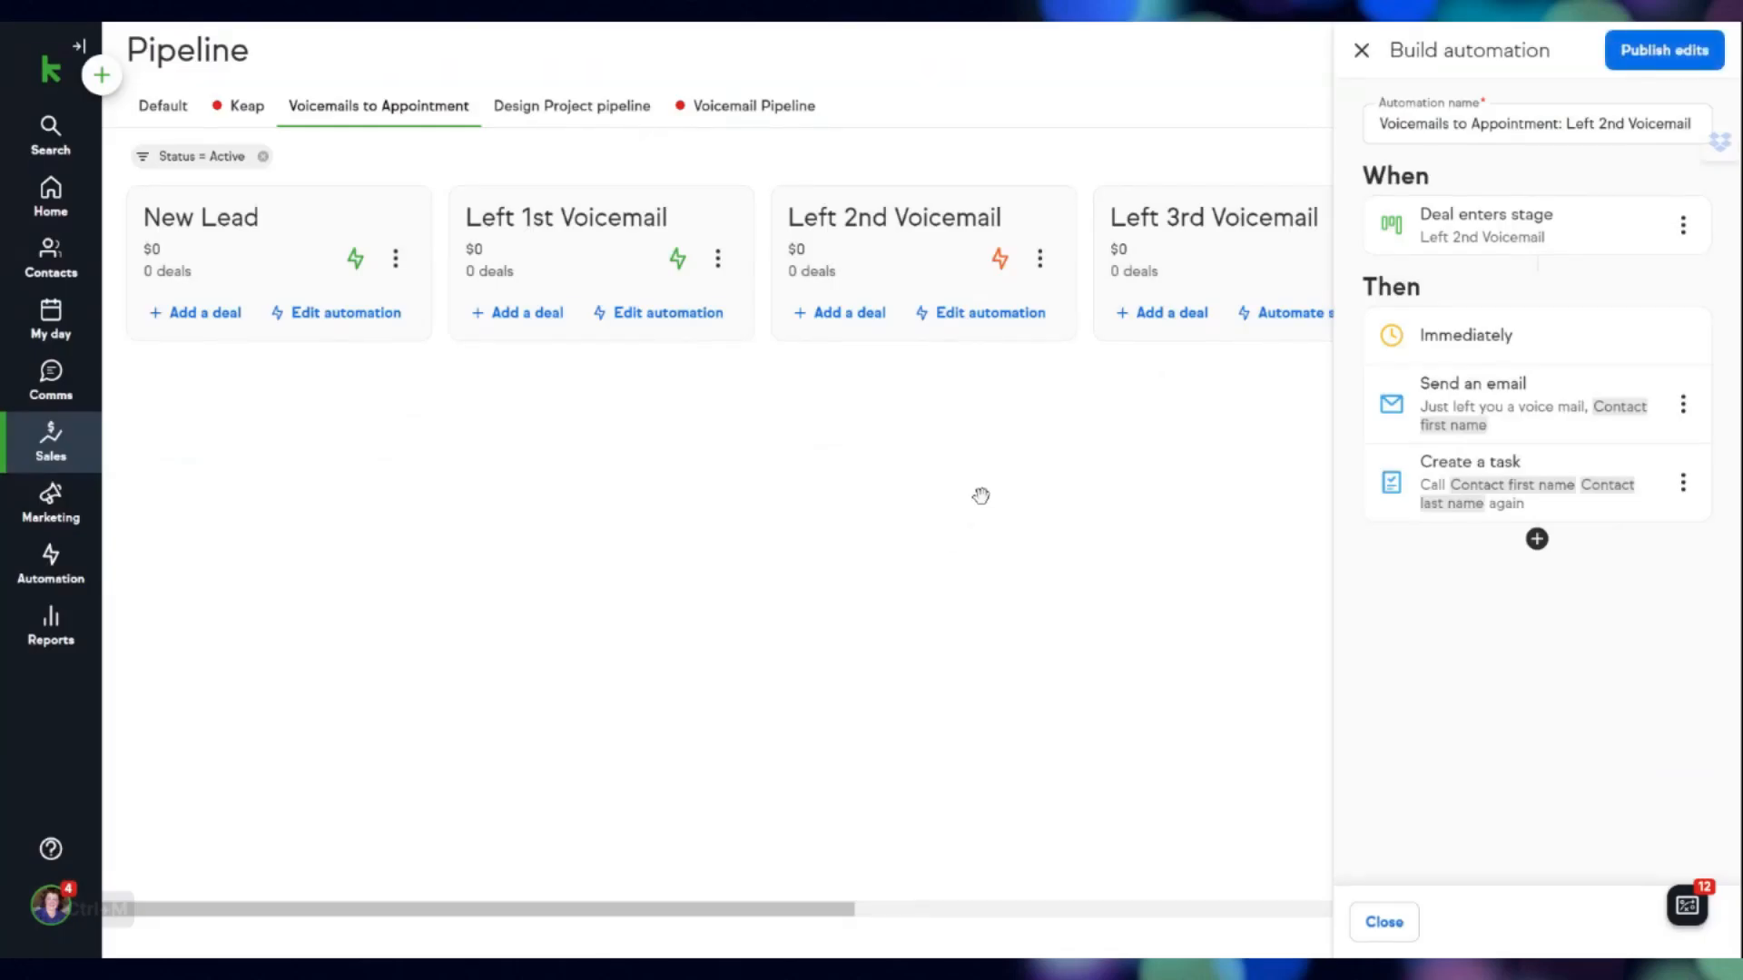
pyautogui.click(1639, 60)
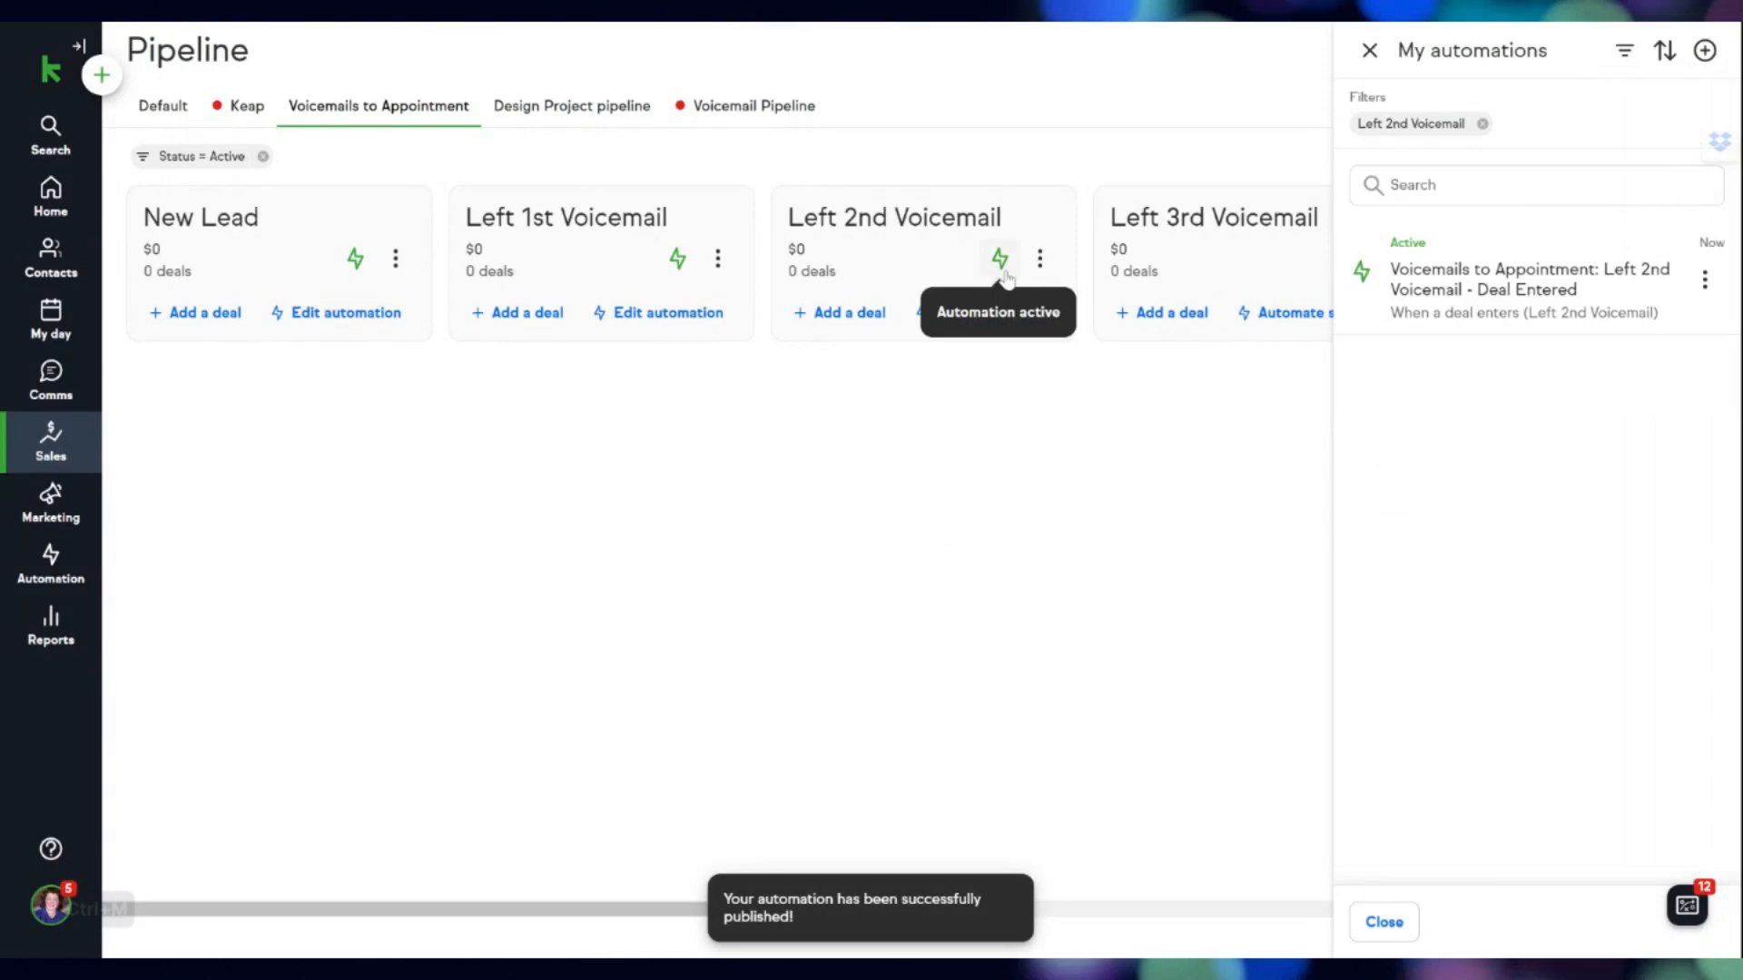
# Step: View the contact record of the $4,500 deal in the Keap pipeline's Contacting stage, and close the automations list covering it
pyautogui.click(247, 106)
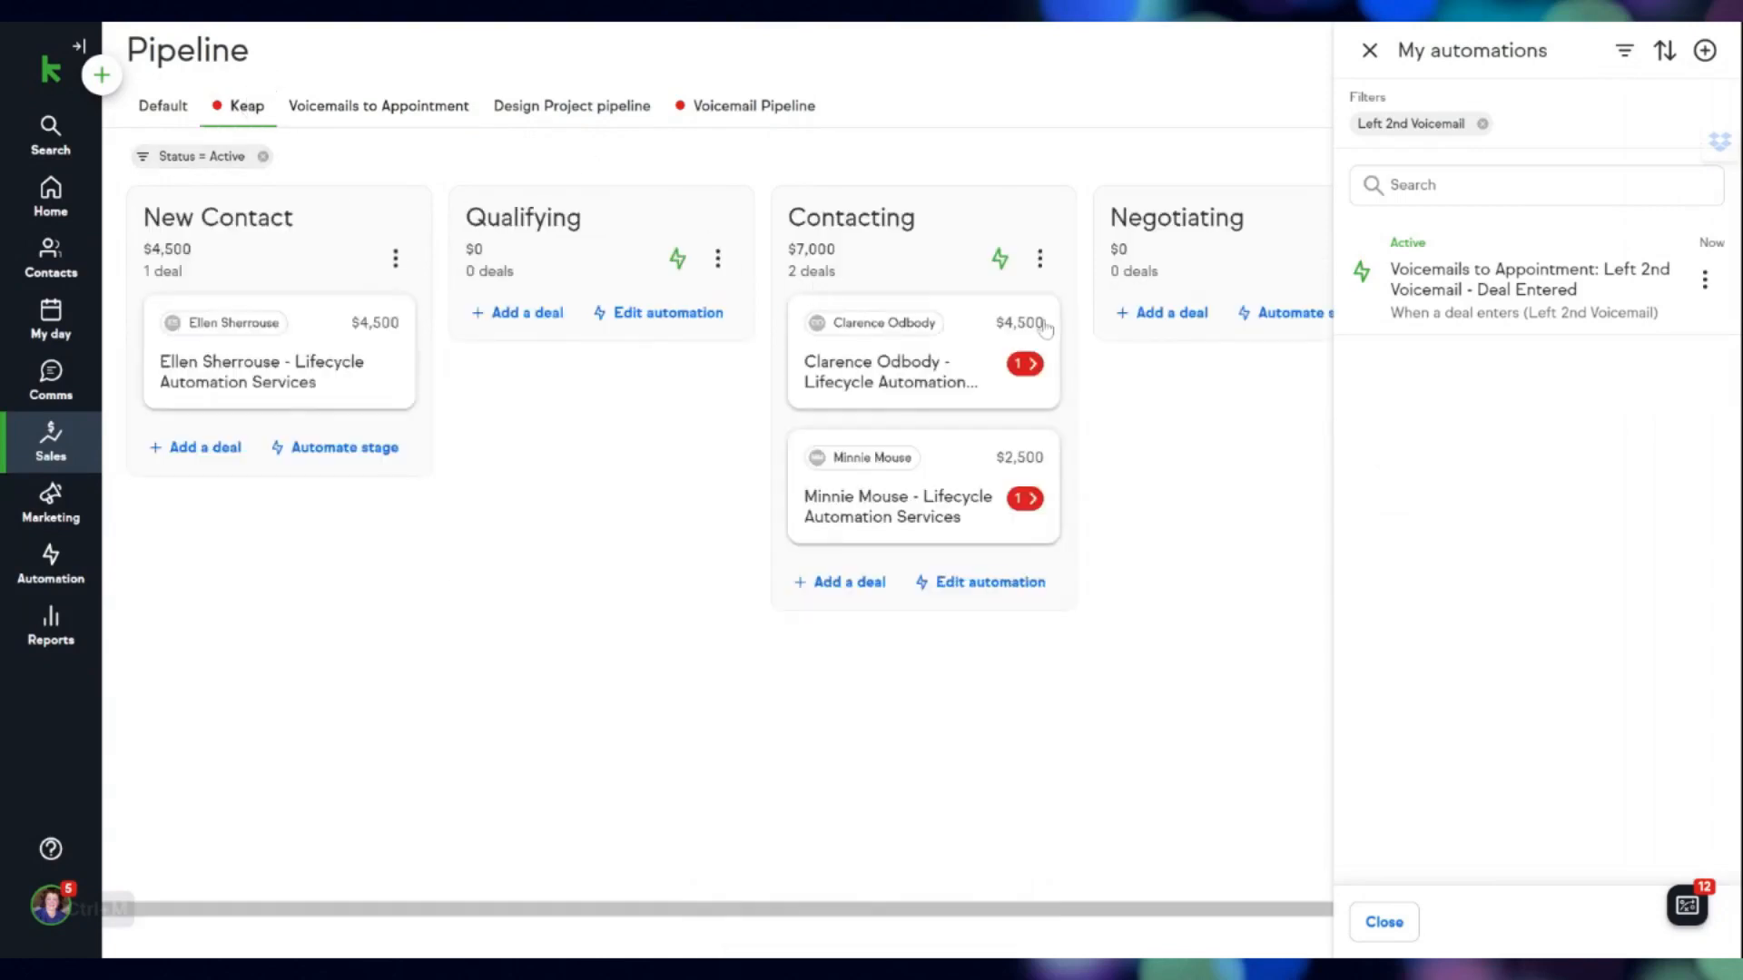
pyautogui.click(883, 335)
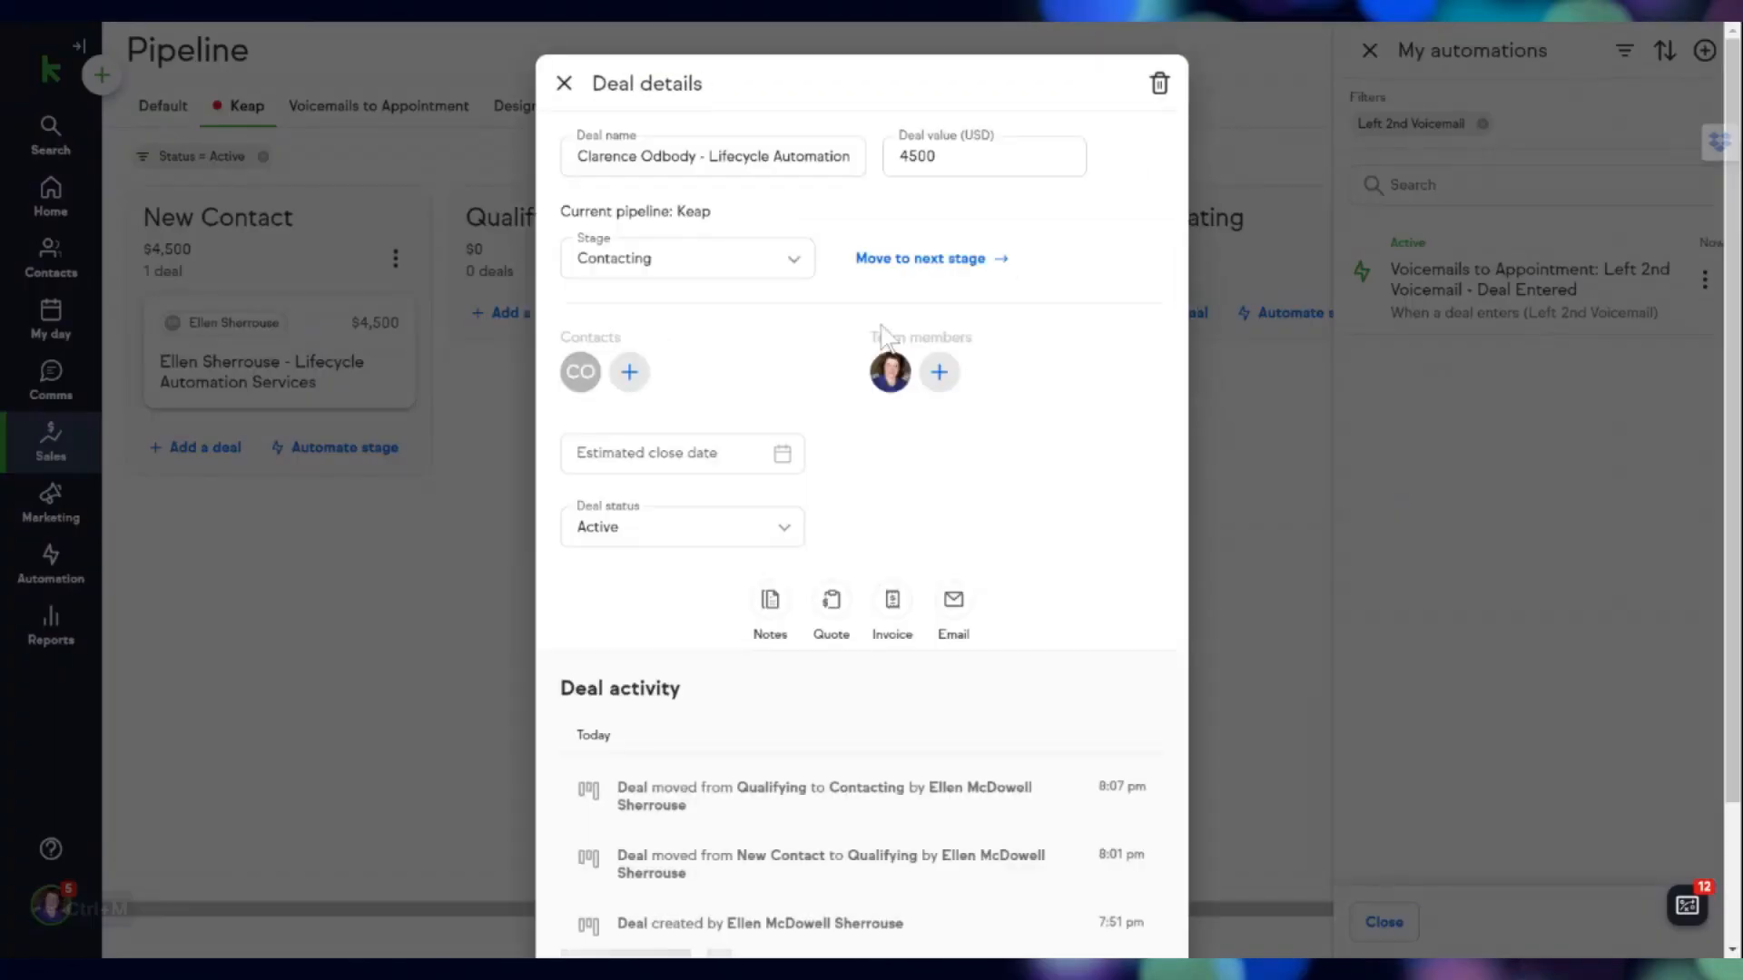
pyautogui.click(586, 380)
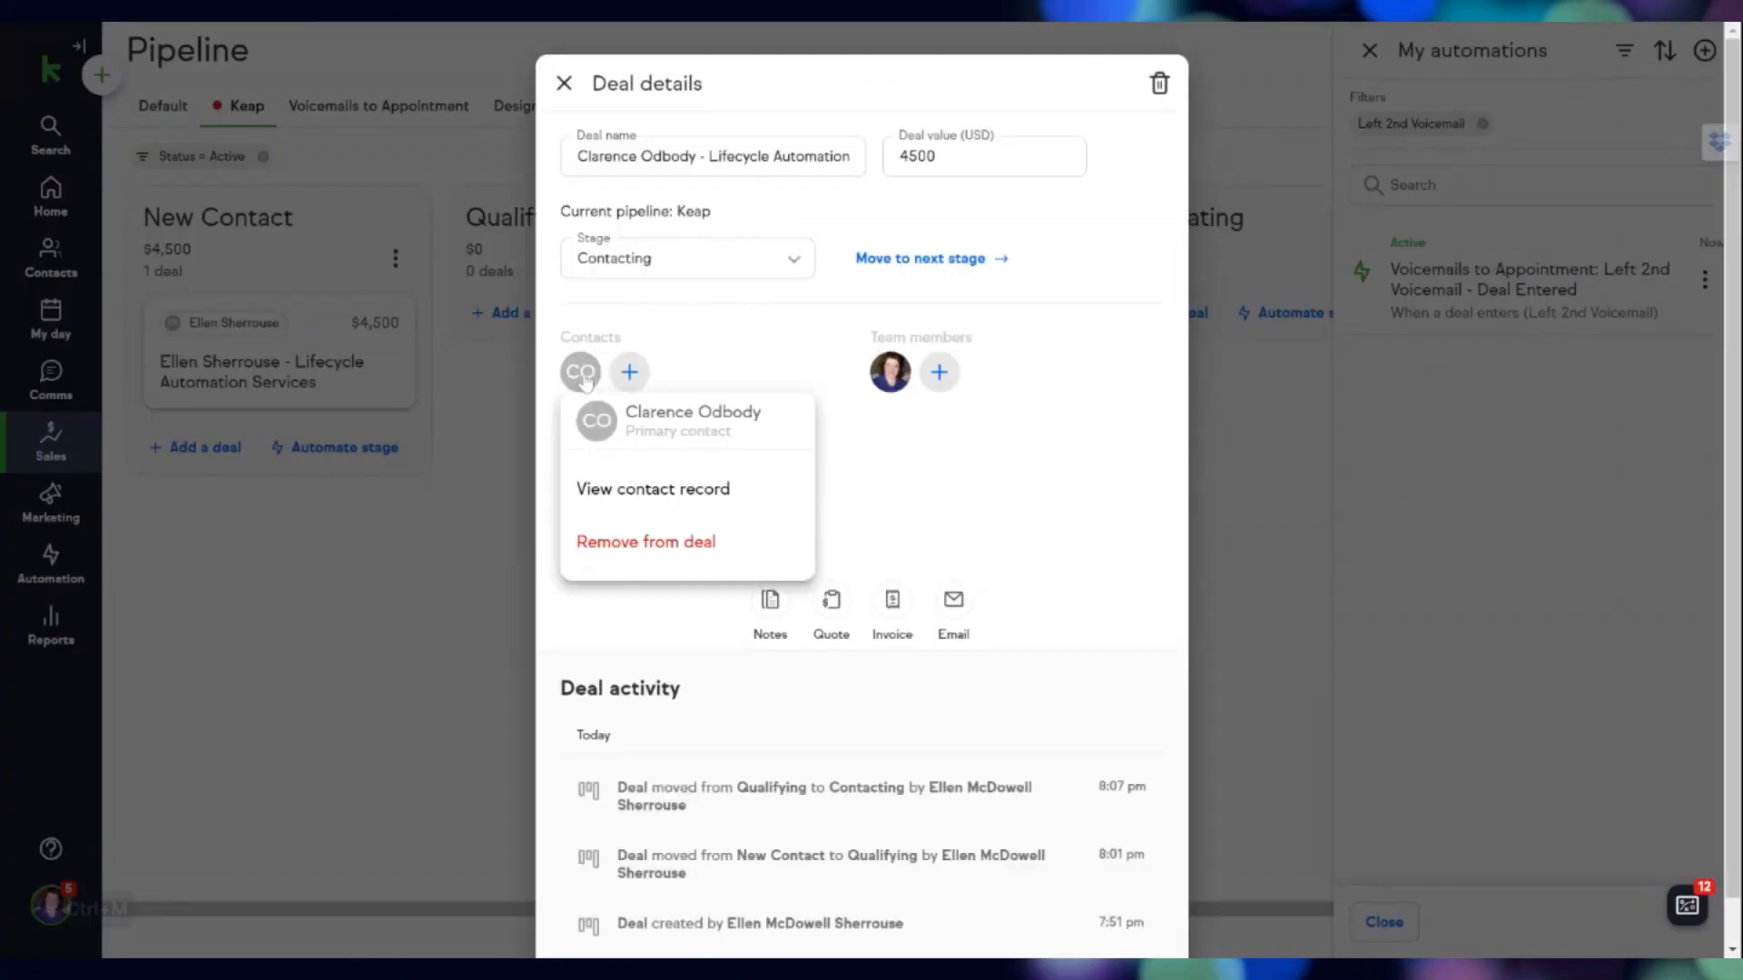
pyautogui.click(636, 487)
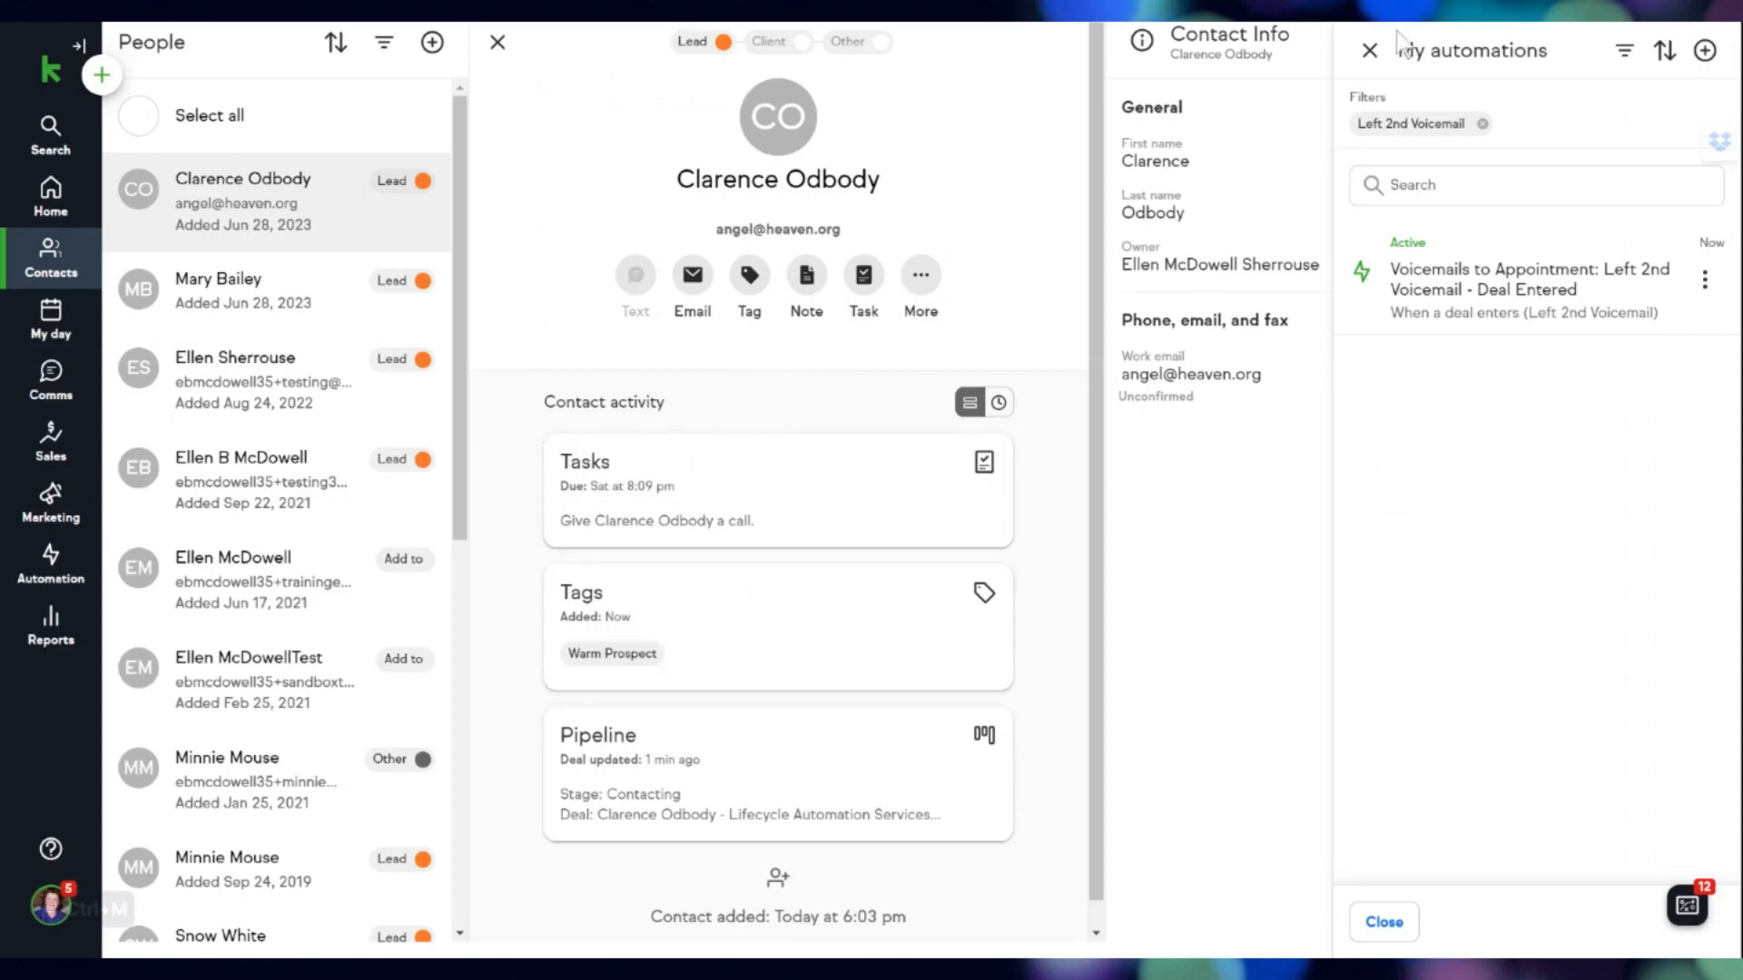
pyautogui.click(1370, 50)
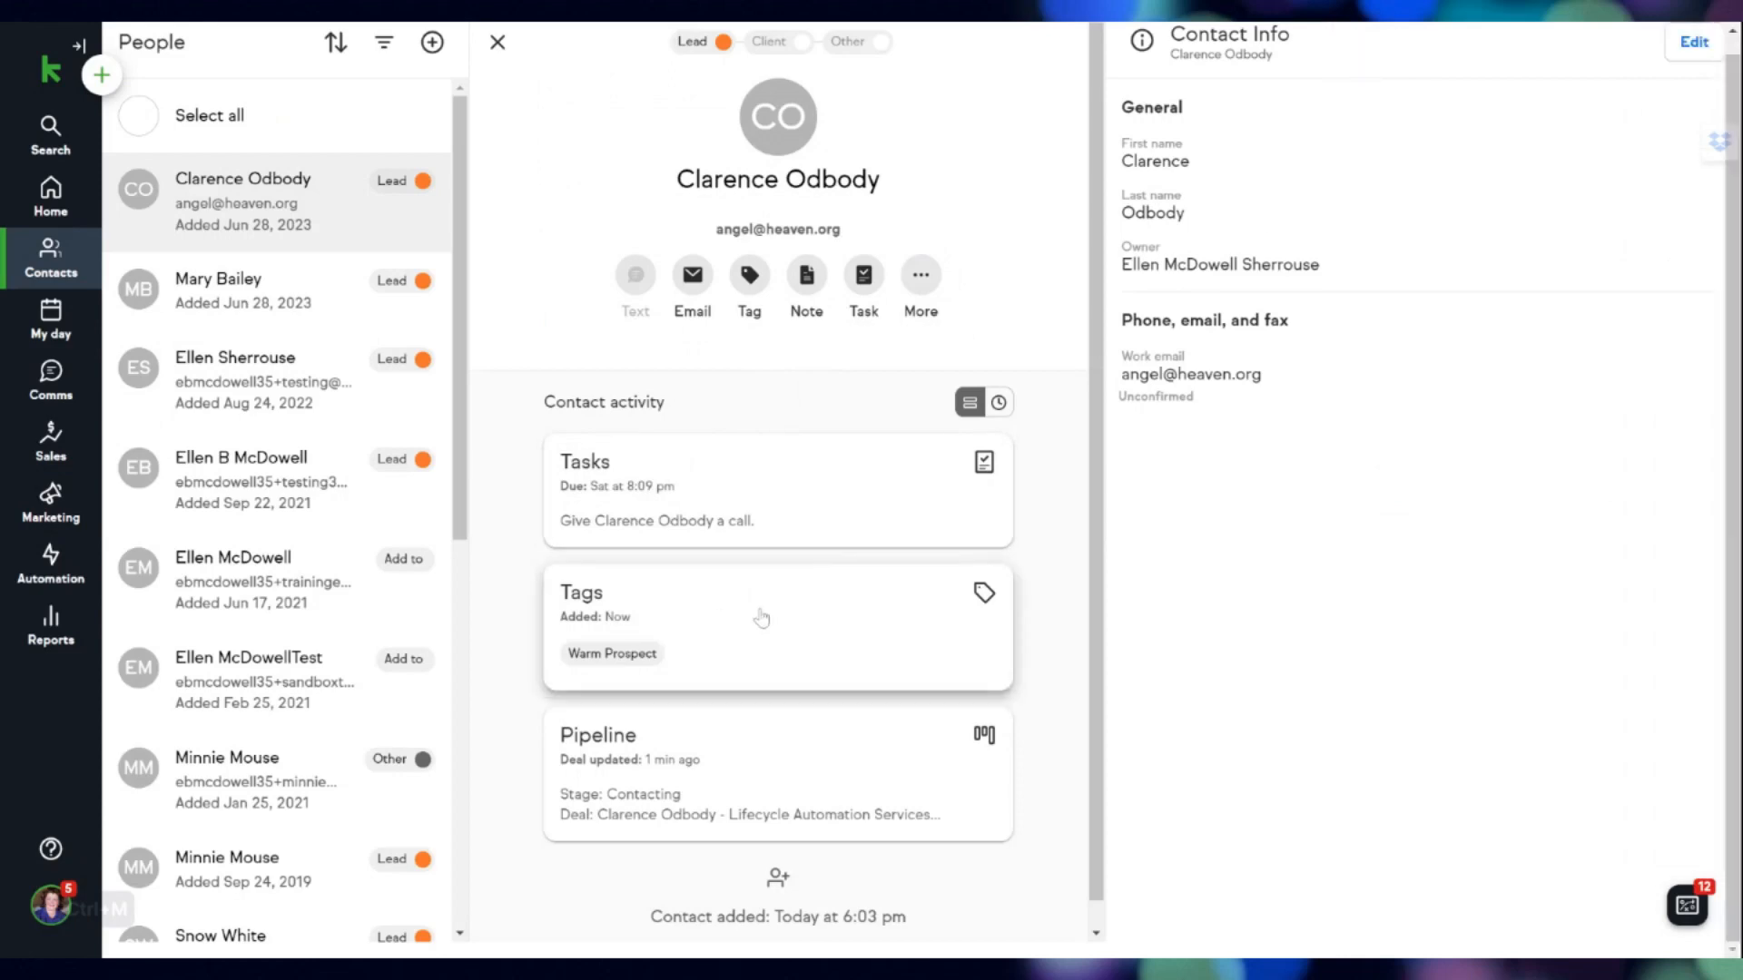